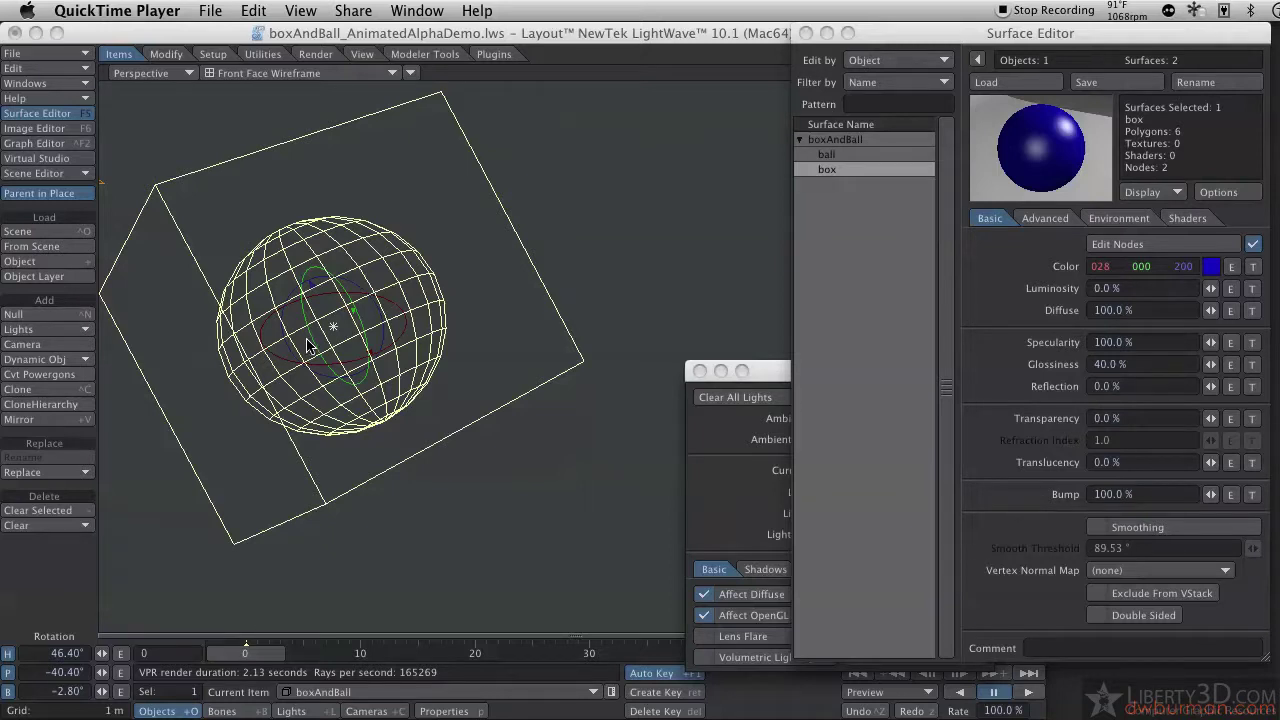
- Set the perspective viewport's display mode to VPR to render the boxAndBall object live
left_click(322, 73)
left_click(321, 122)
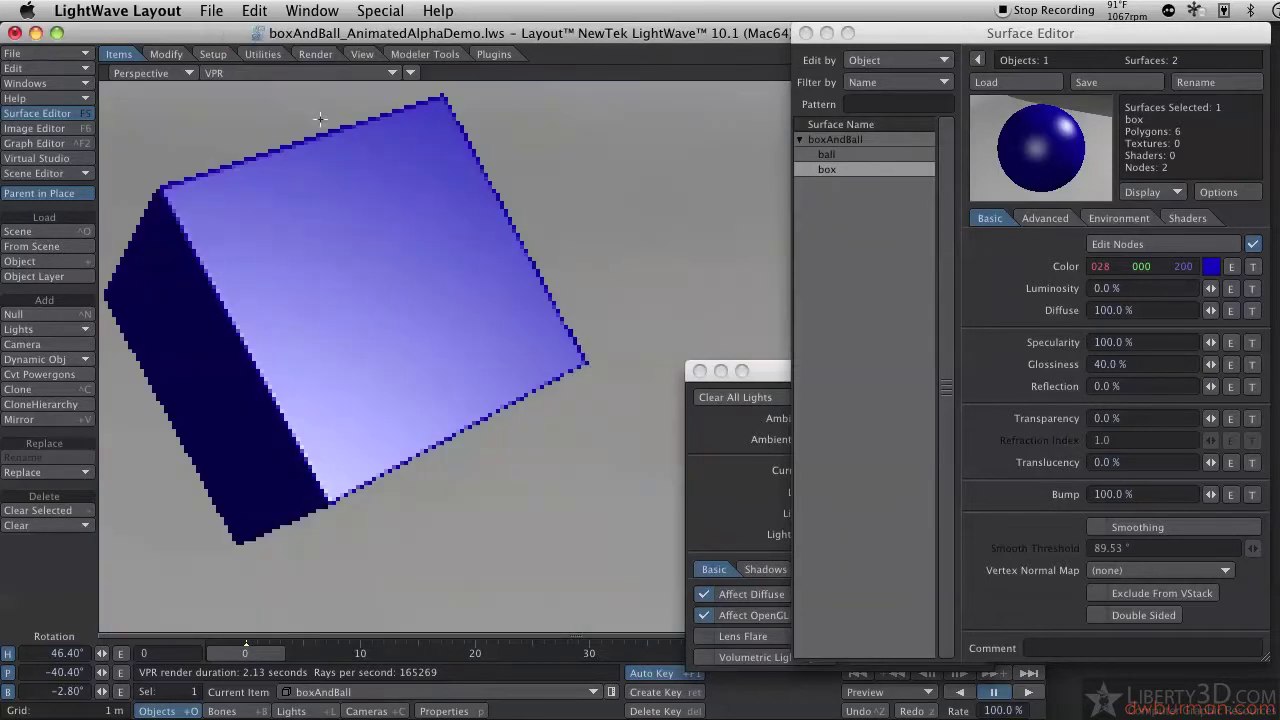
left_click(966, 338)
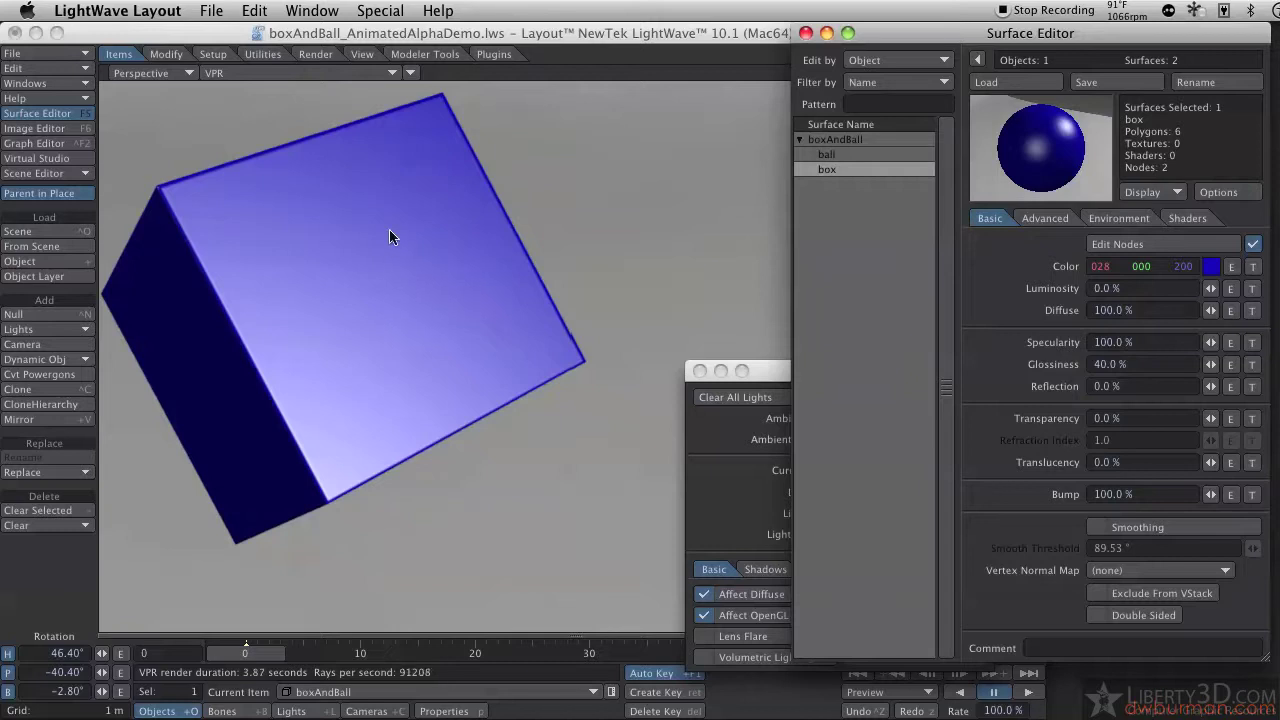
- Compare the object in Front Face Wireframe, Shaded Solid and Wireframe display modes, and return the viewport to VPR
left_click(288, 80)
left_click(310, 18)
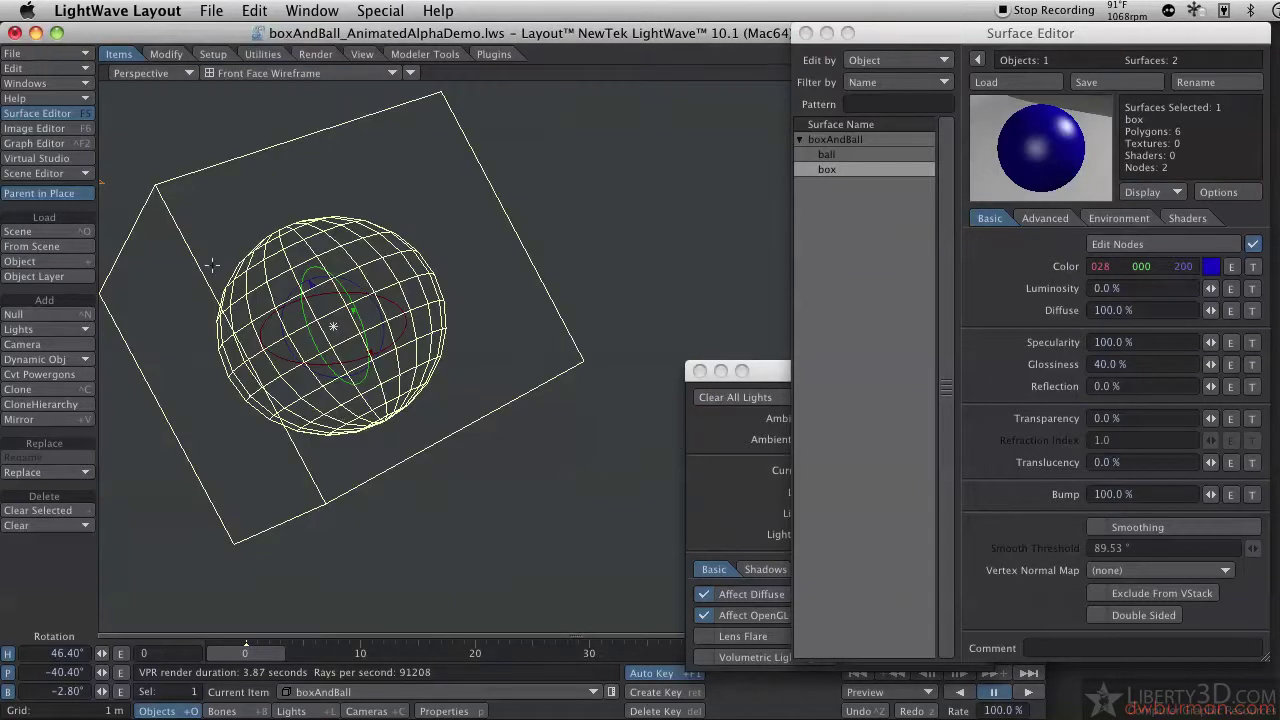
left_click(250, 78)
left_click(255, 86)
left_click(254, 74)
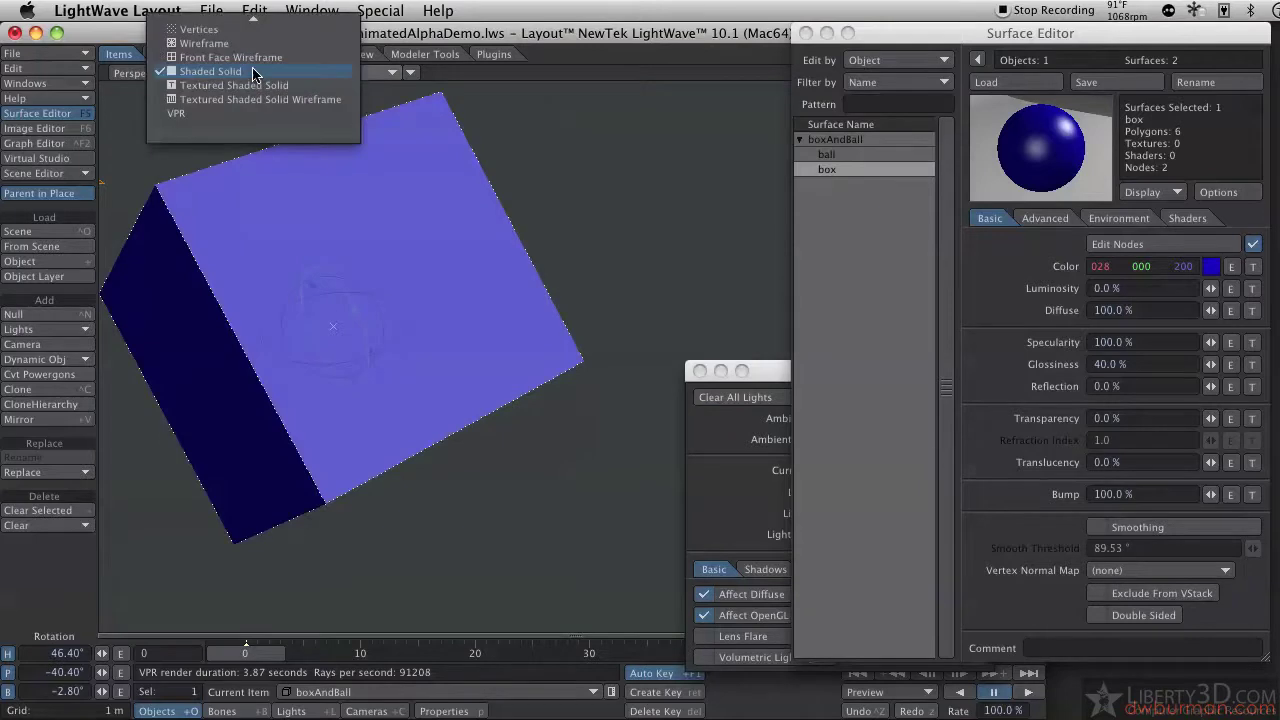
left_click(256, 45)
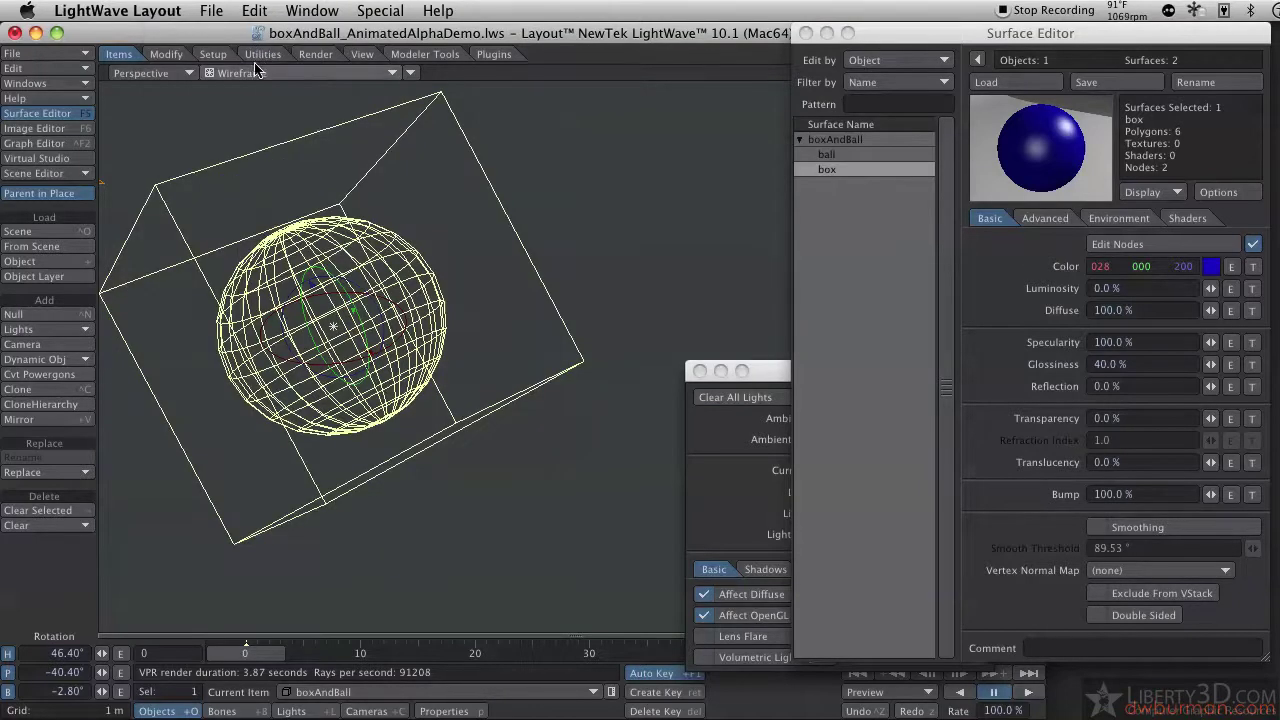
left_click(256, 74)
left_click(254, 141)
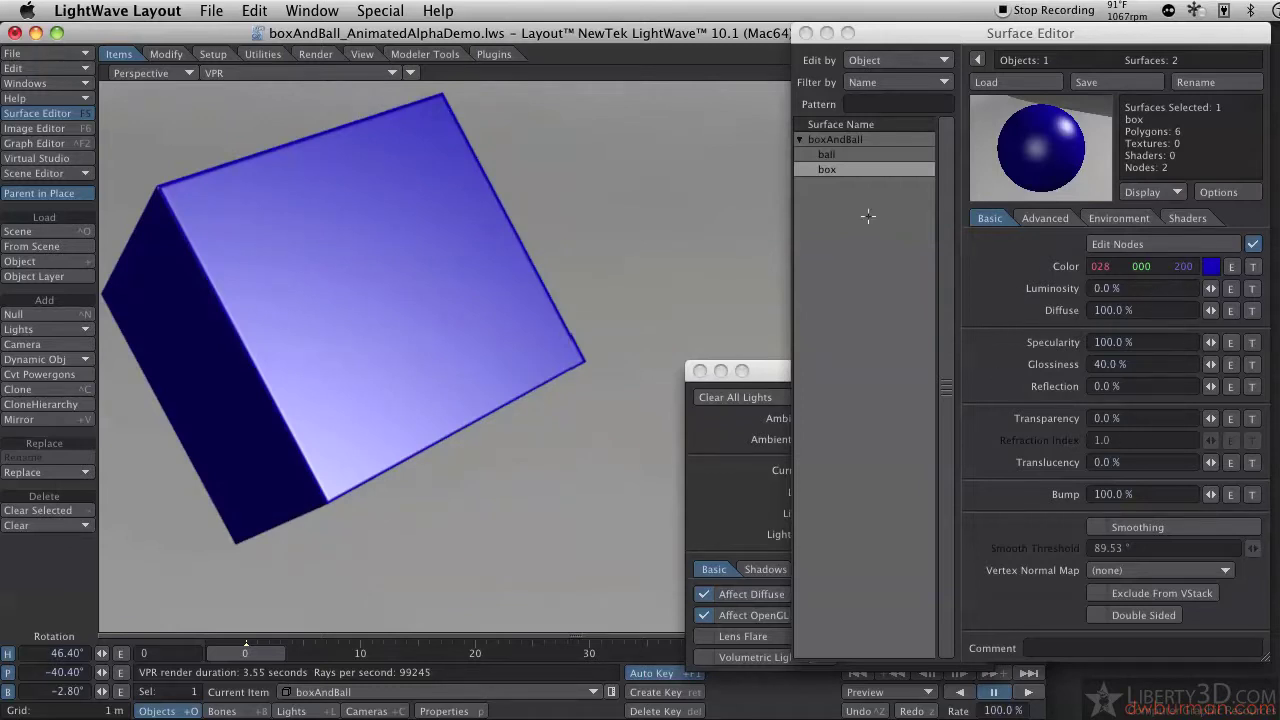
- Examine the surface settings of the ball and the box, leaving the box surface selected
left_click(836, 155)
left_click(838, 172)
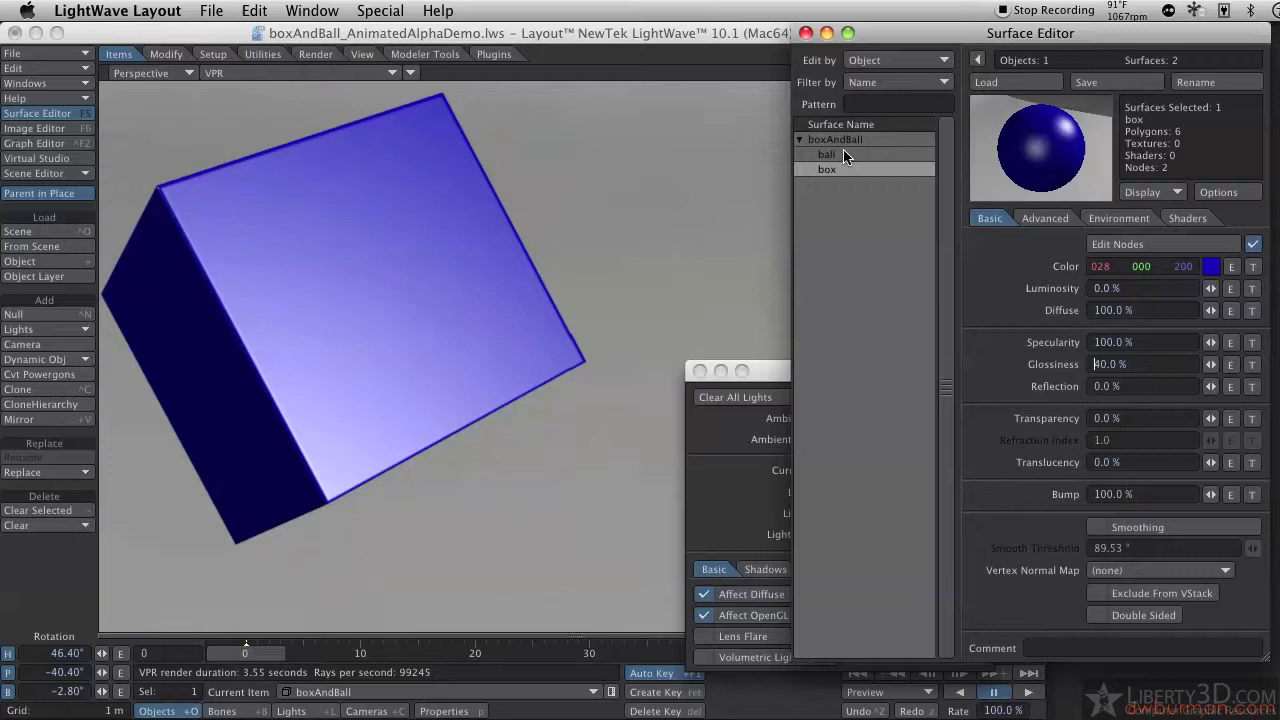
left_click(843, 153)
left_click(845, 170)
left_click(845, 156)
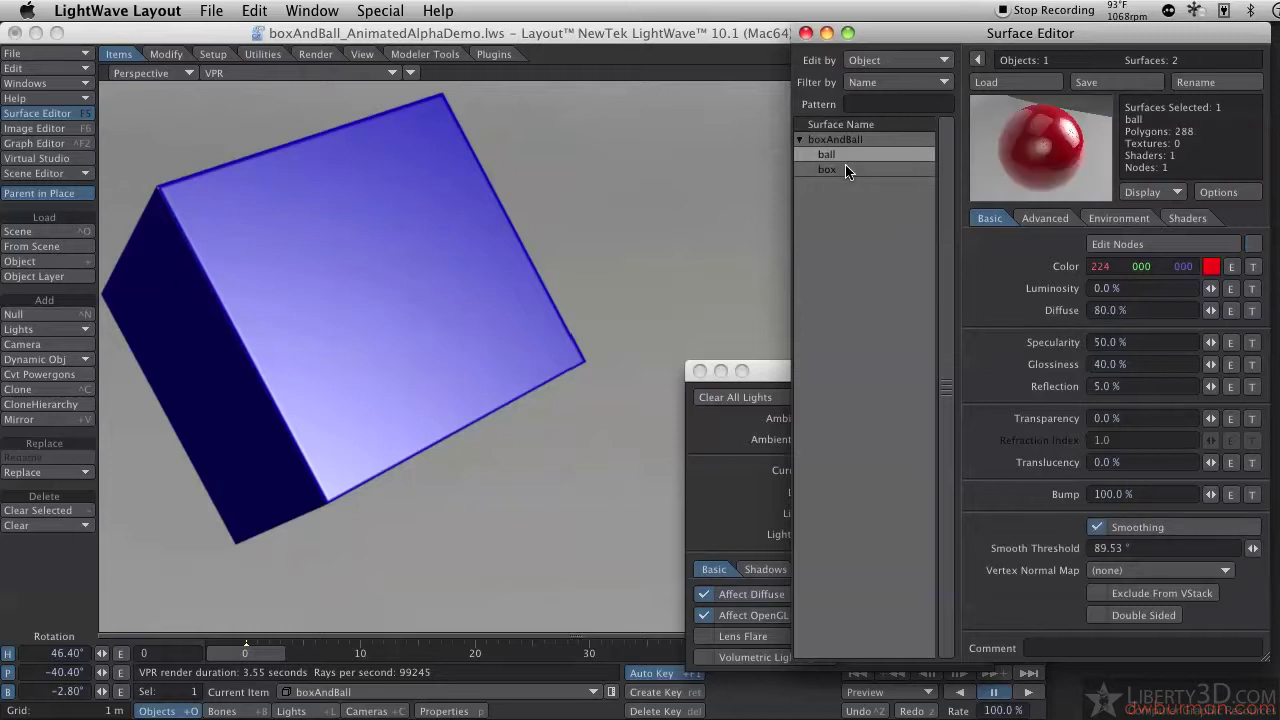
left_click(845, 170)
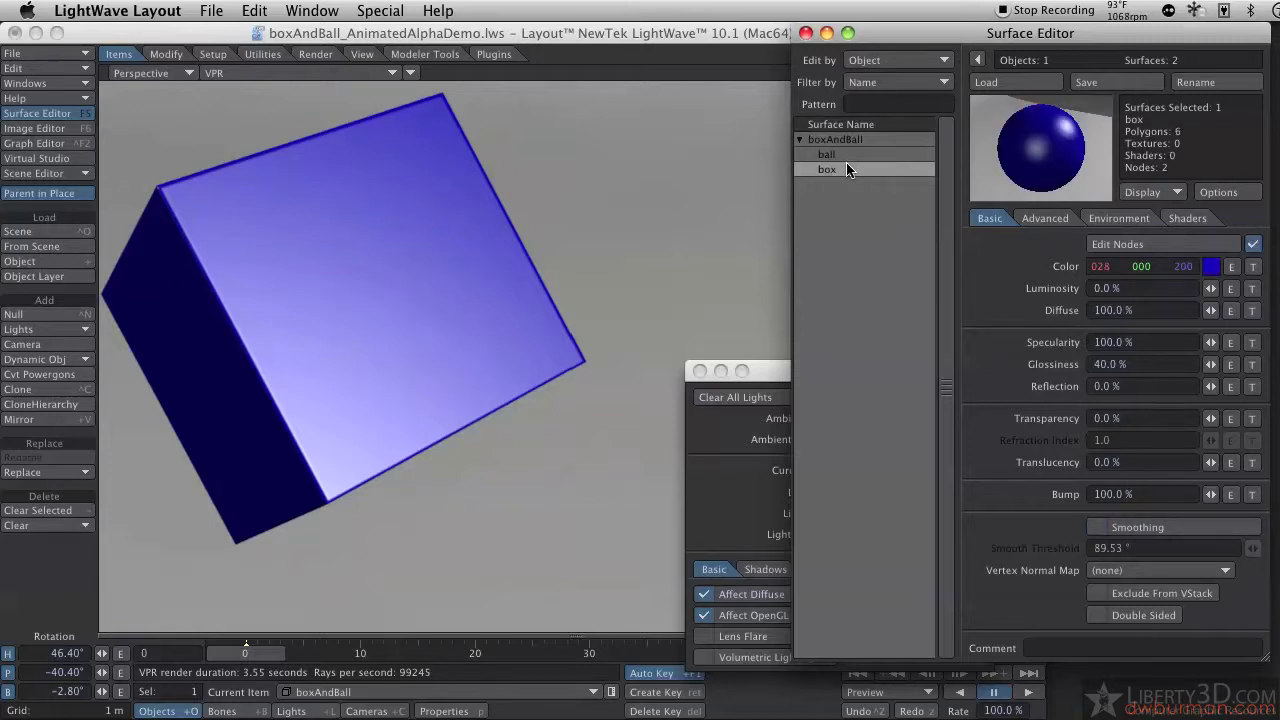
left_click(846, 155)
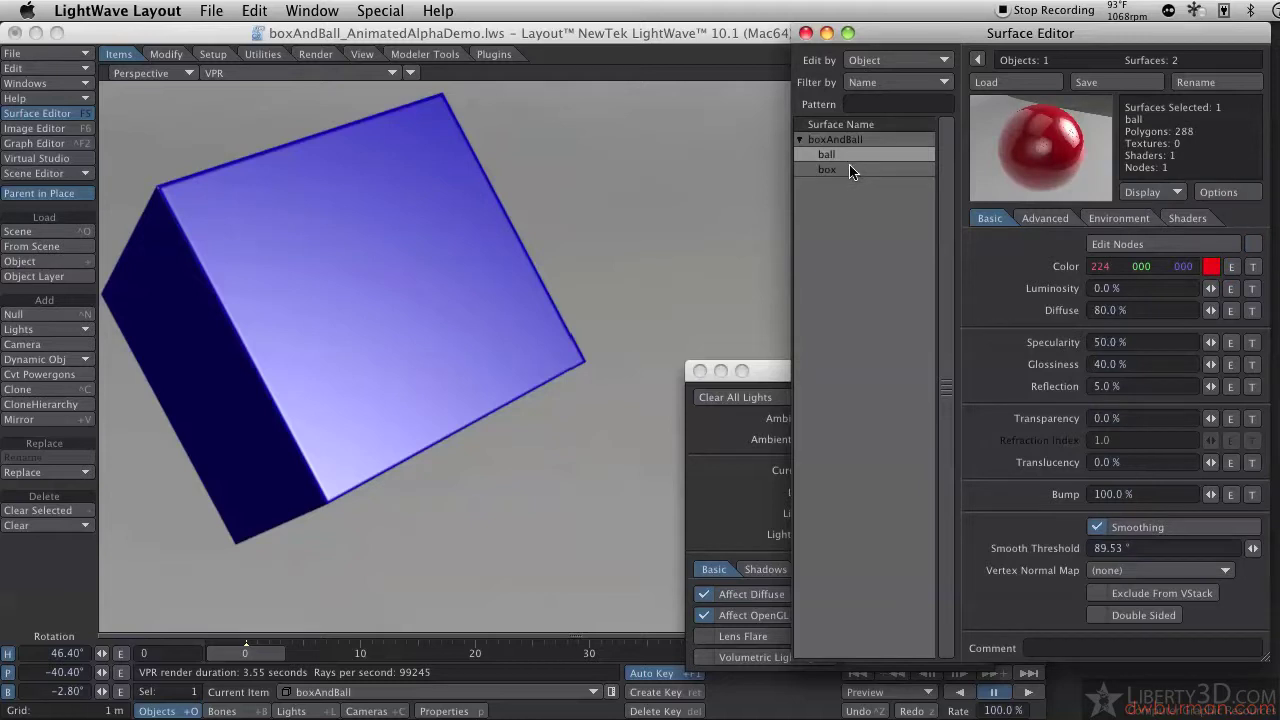
left_click(849, 170)
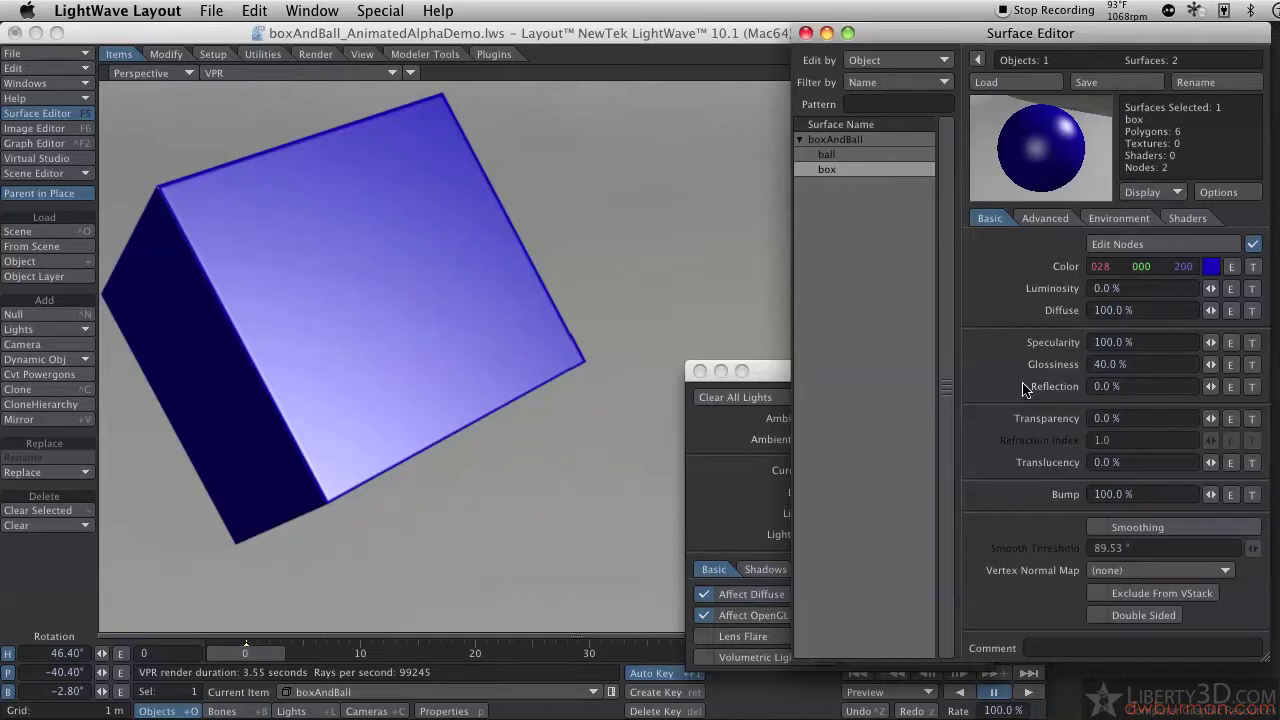
- Create an envelope for the box surface's Transparency and add a key at frame 30 with a value of 100%
left_click(1232, 419)
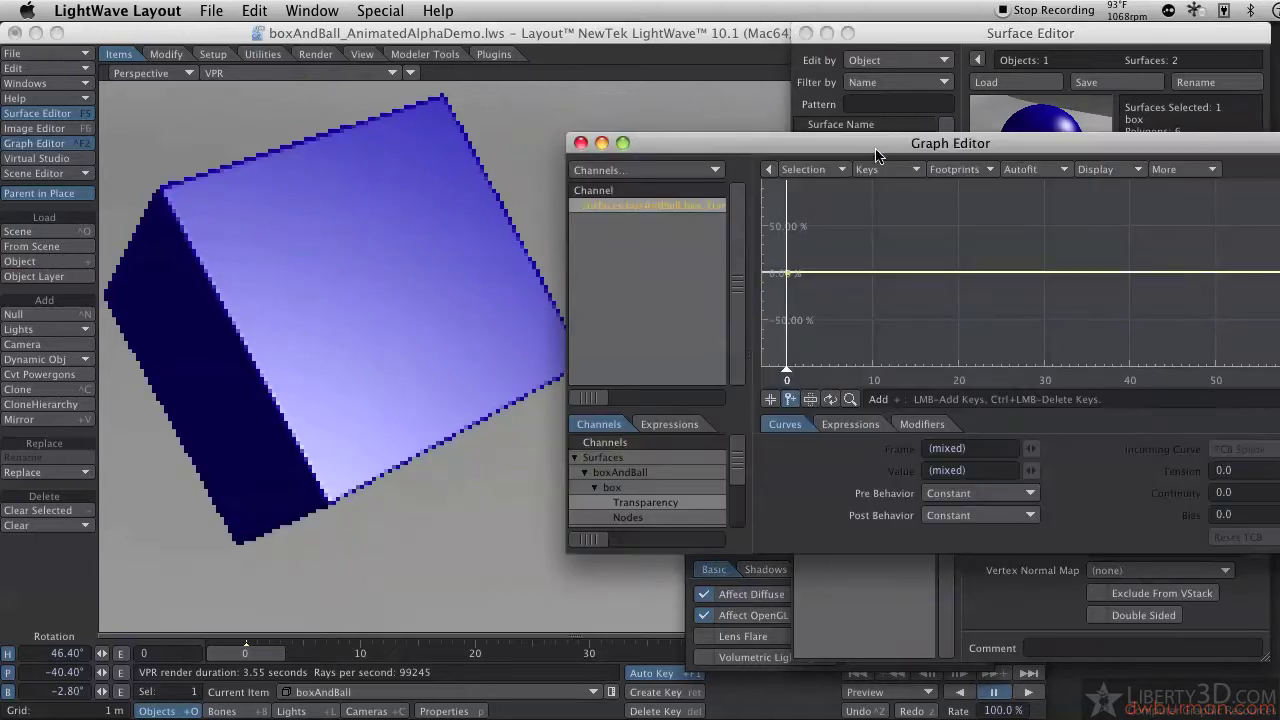
left_click_drag(876, 155, 697, 170)
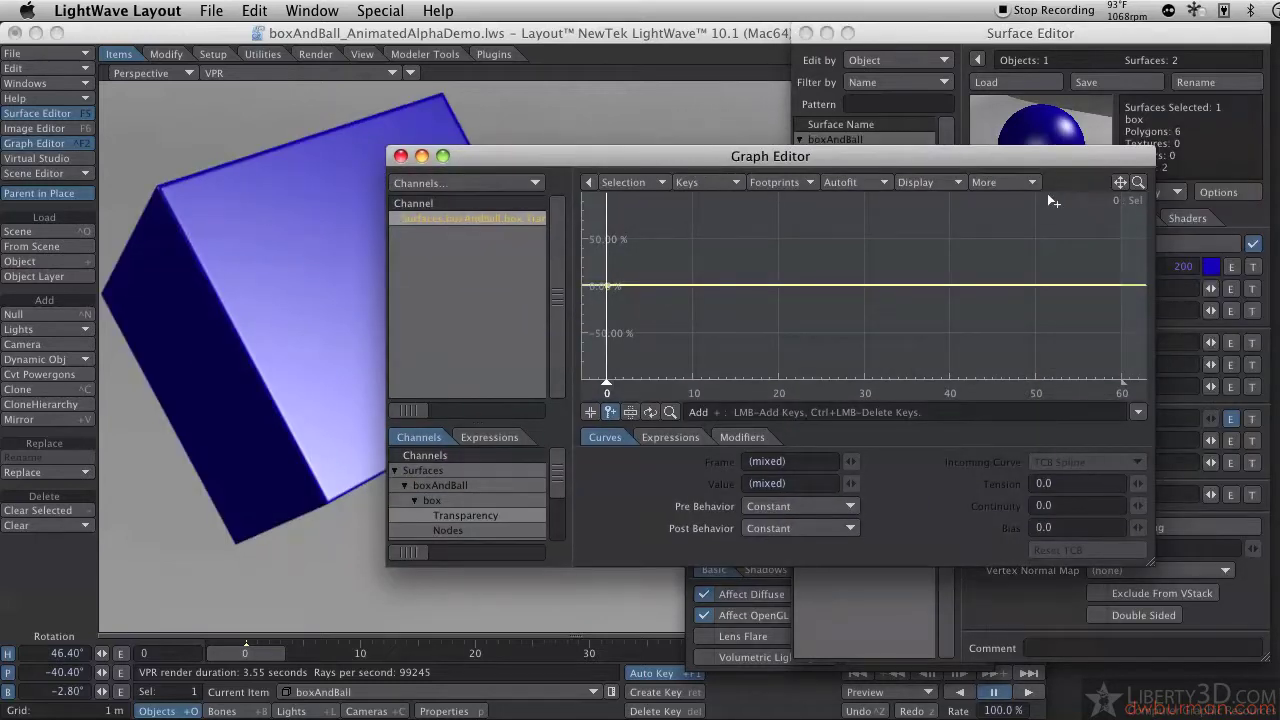
left_click_drag(1120, 182, 1123, 267)
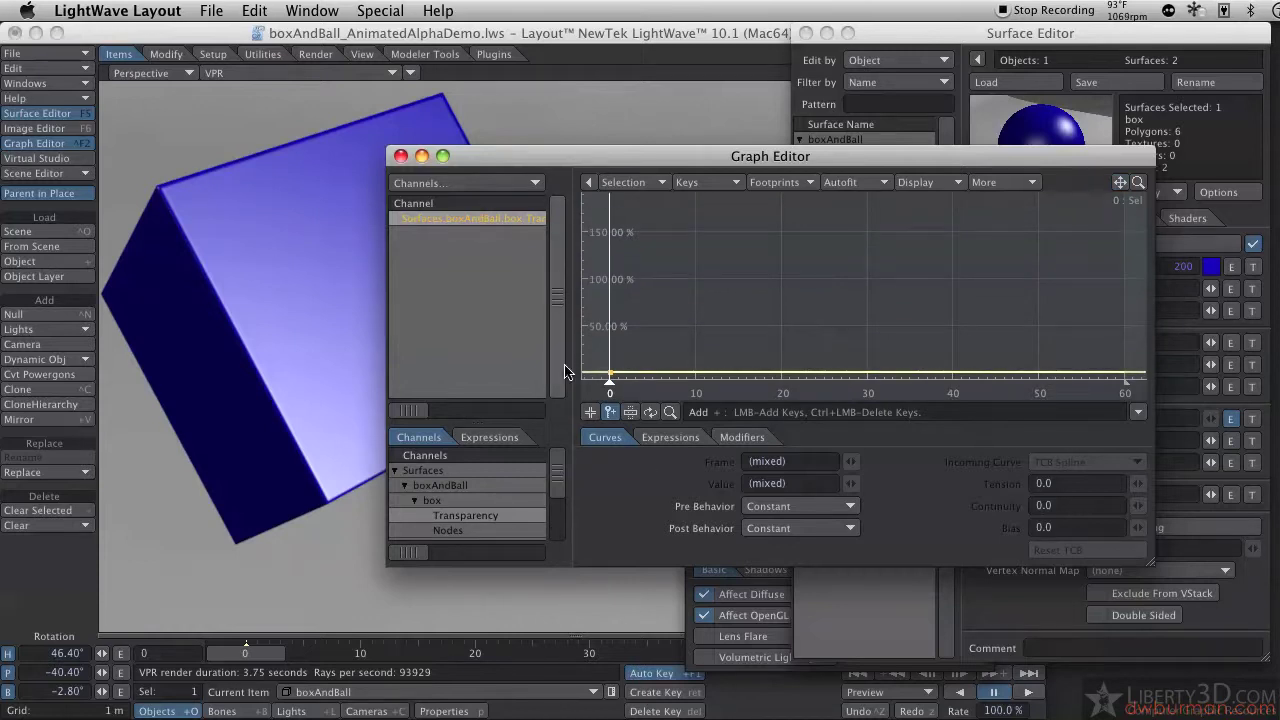
left_click(590, 412)
left_click(610, 412)
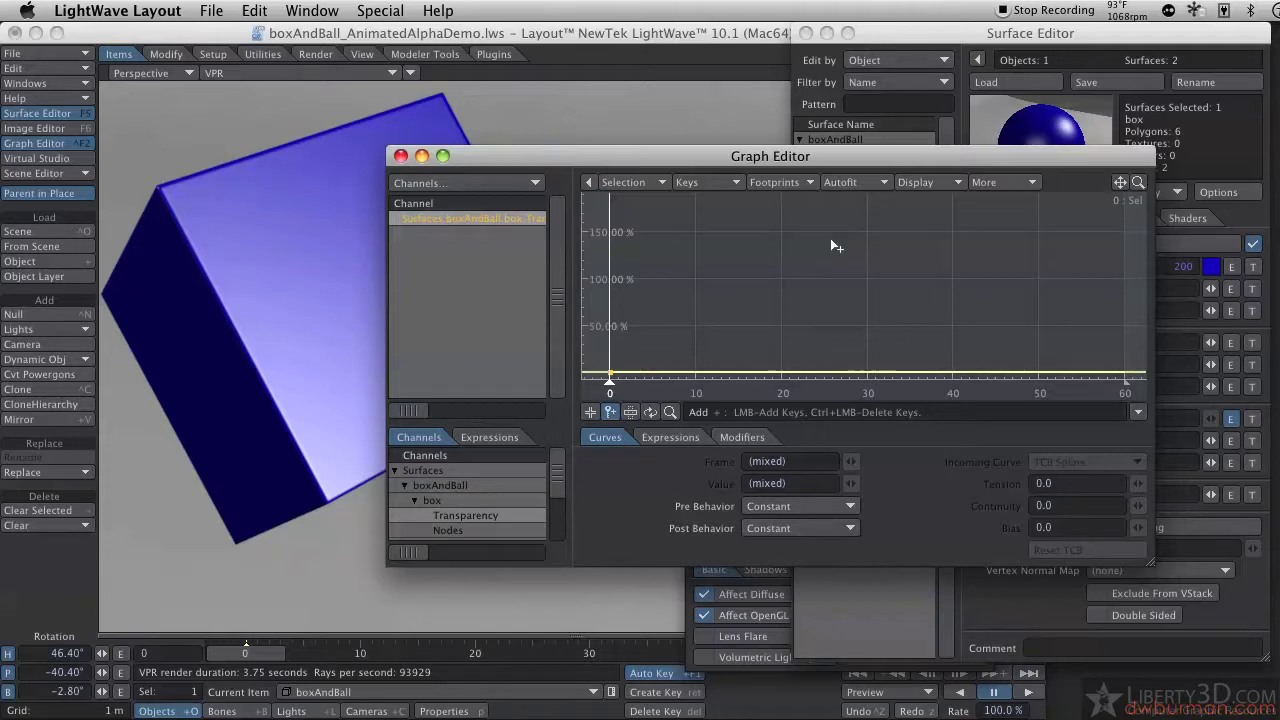
left_click(866, 278)
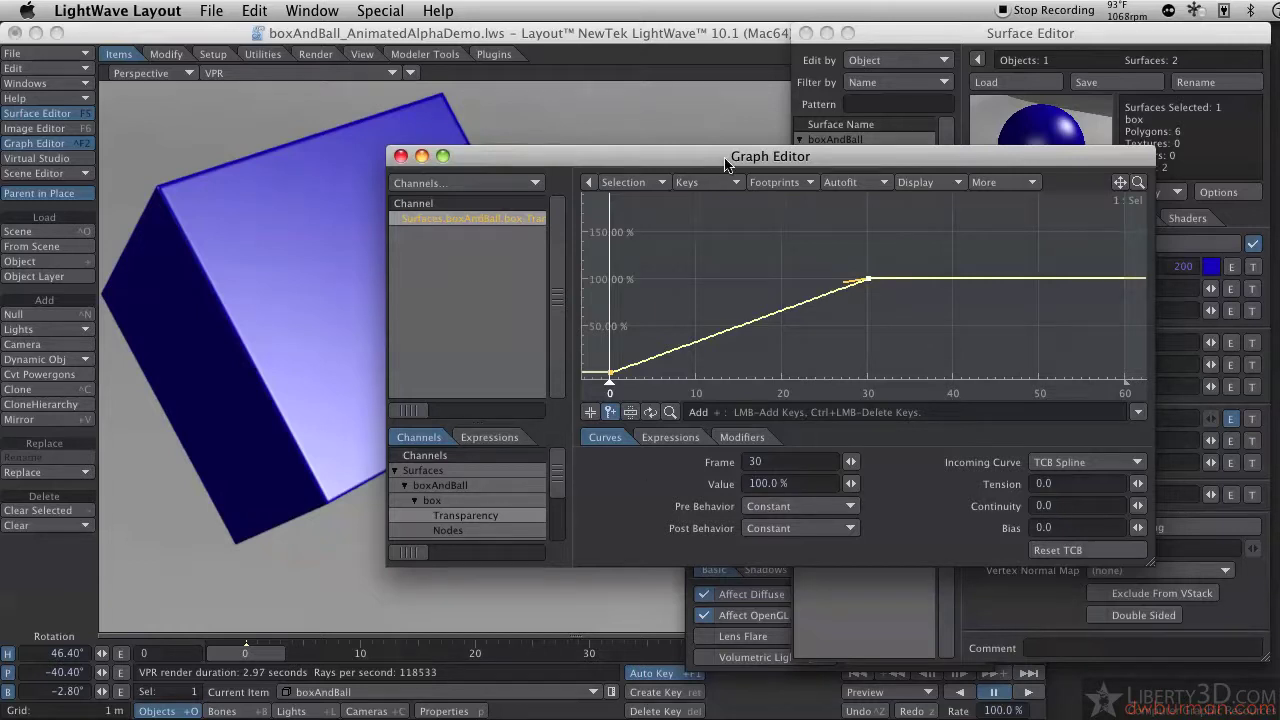
- At frame 43, set the box surface's Specularity to 0% and its Reflection to 50%
left_click_drag(728, 160, 840, 10)
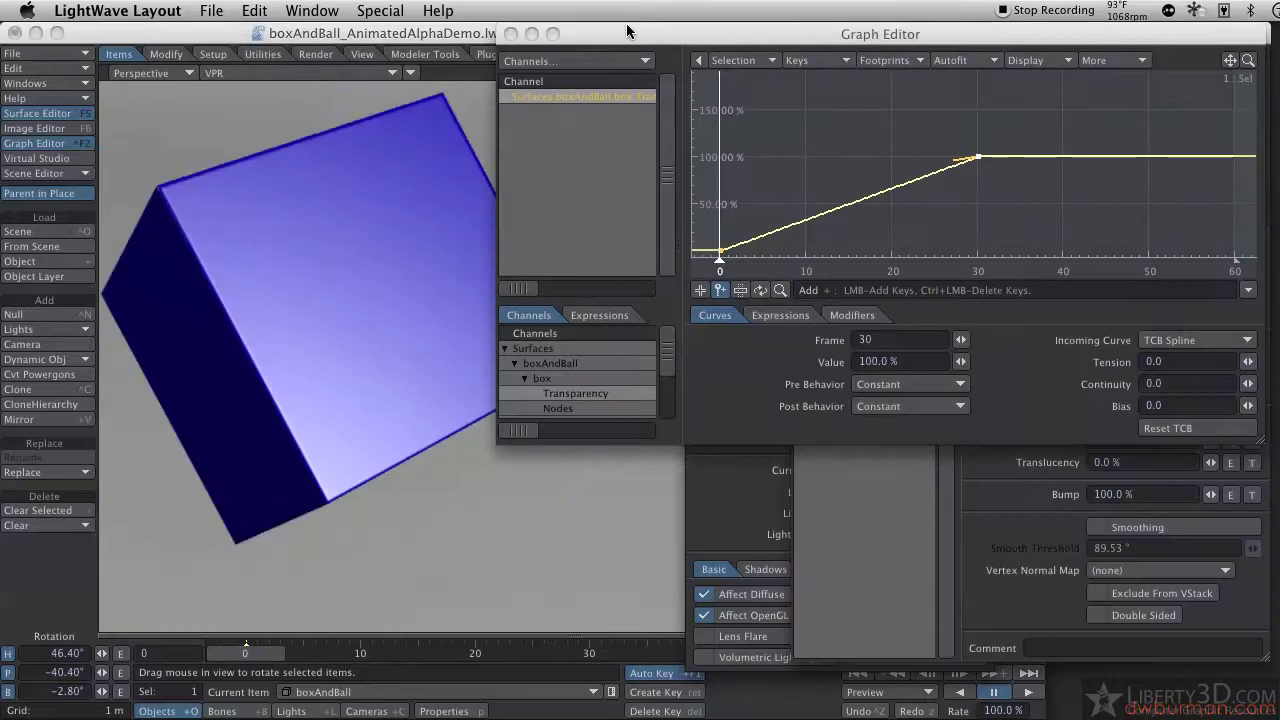
left_click_drag(626, 24, 747, 608)
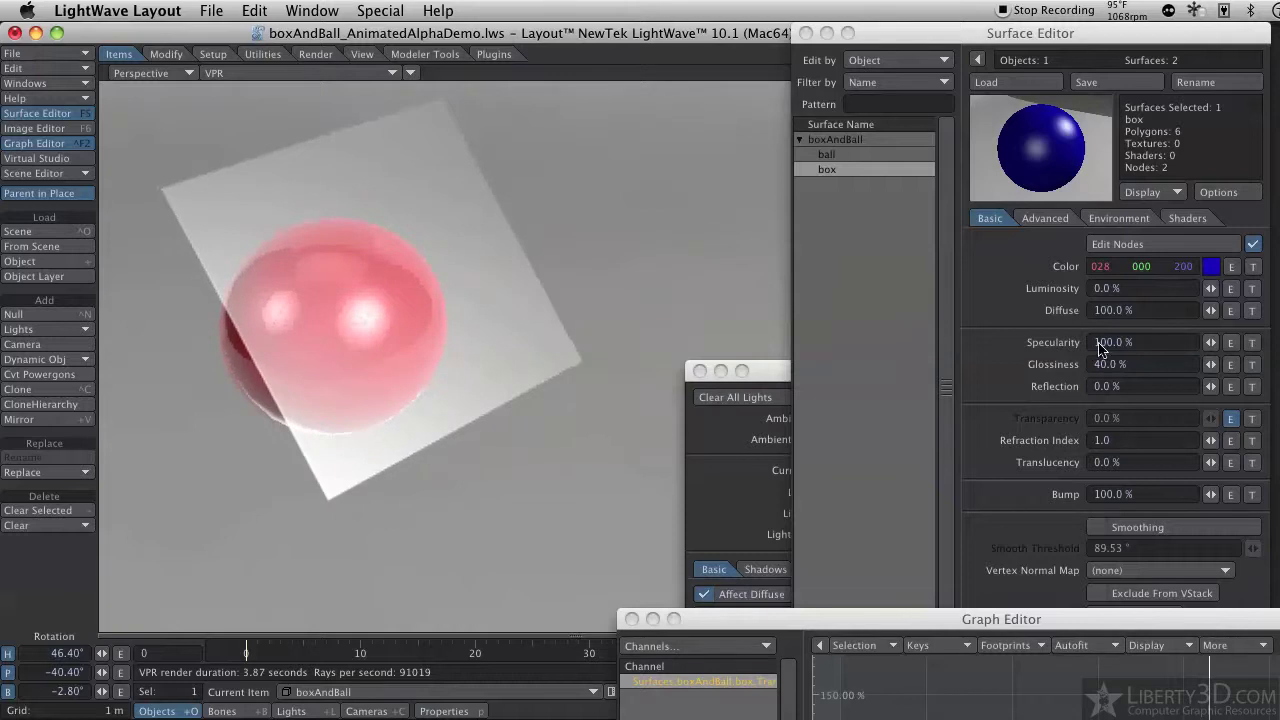
left_click(1140, 342)
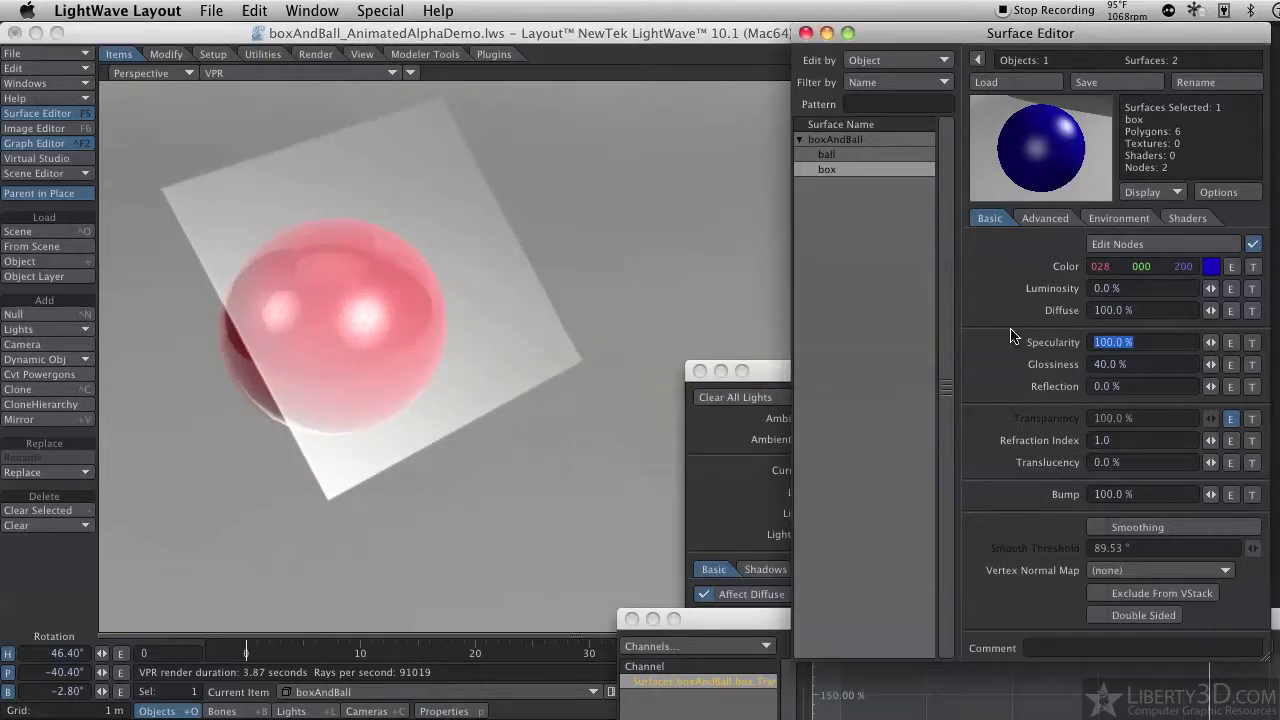
type("0")
key("Tab")
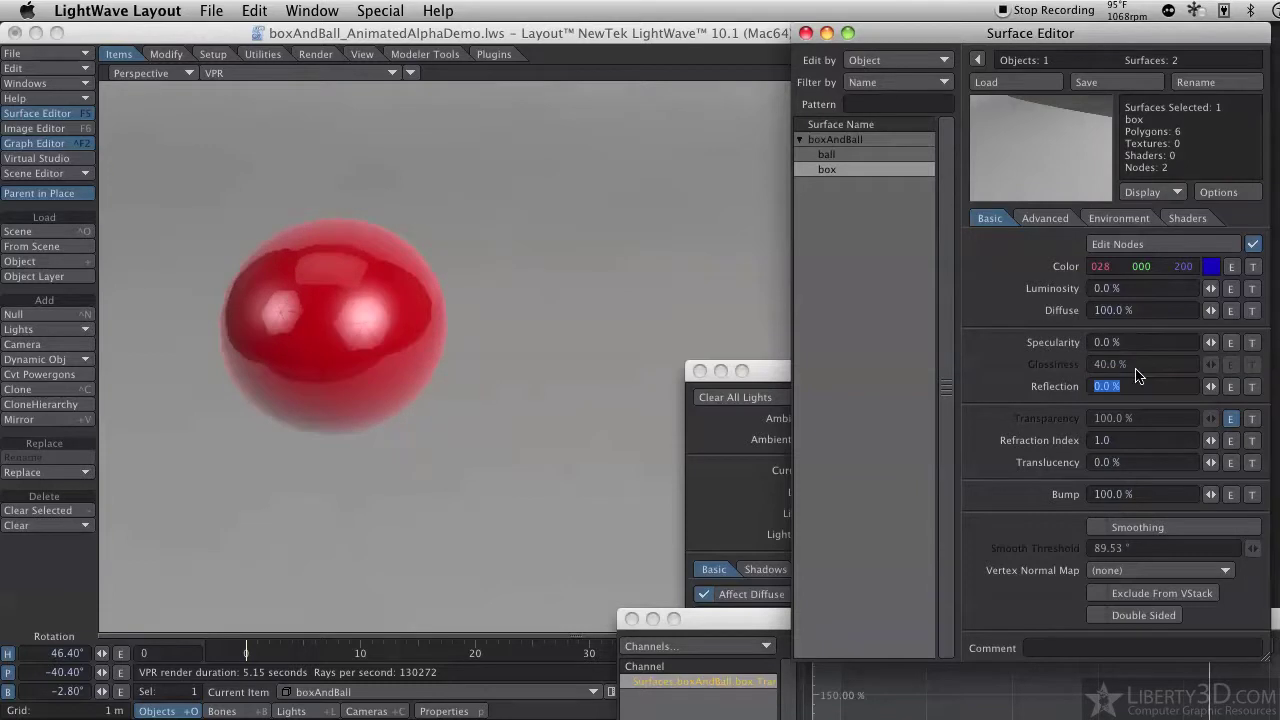
type("50")
key("Tab")
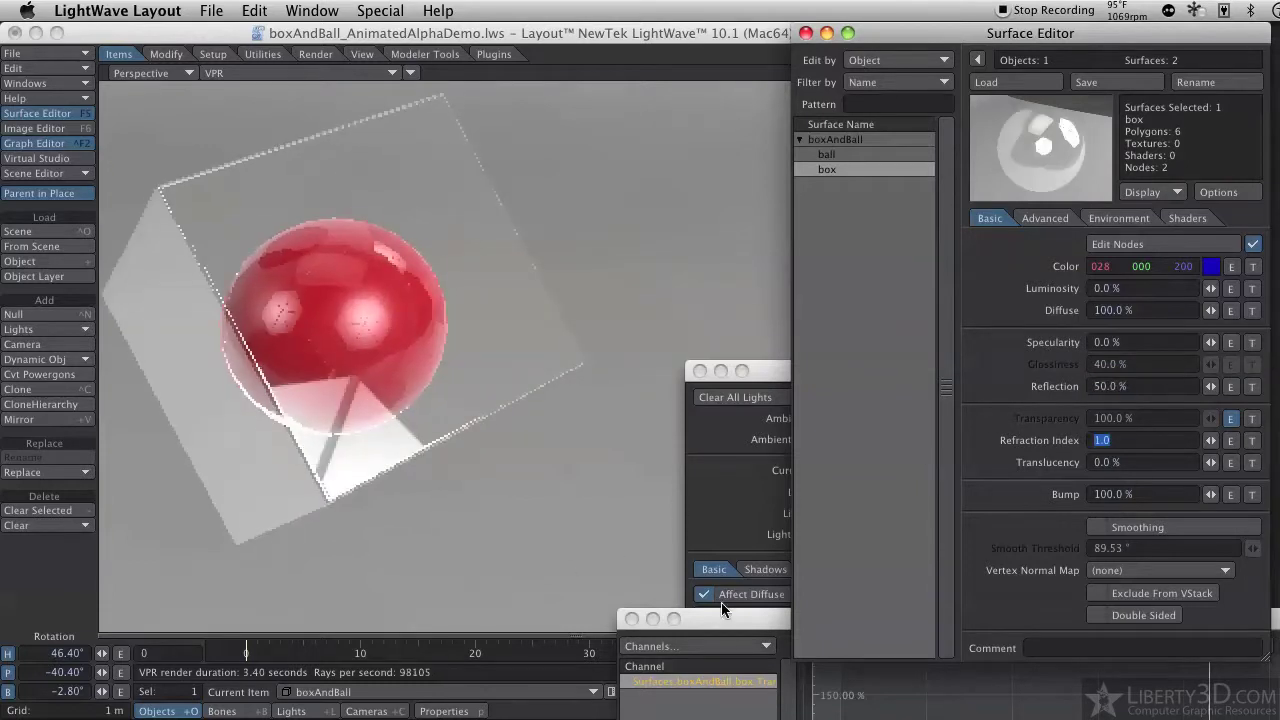
- Set the box surface's Specularity to 20%
left_click_drag(722, 618, 734, 633)
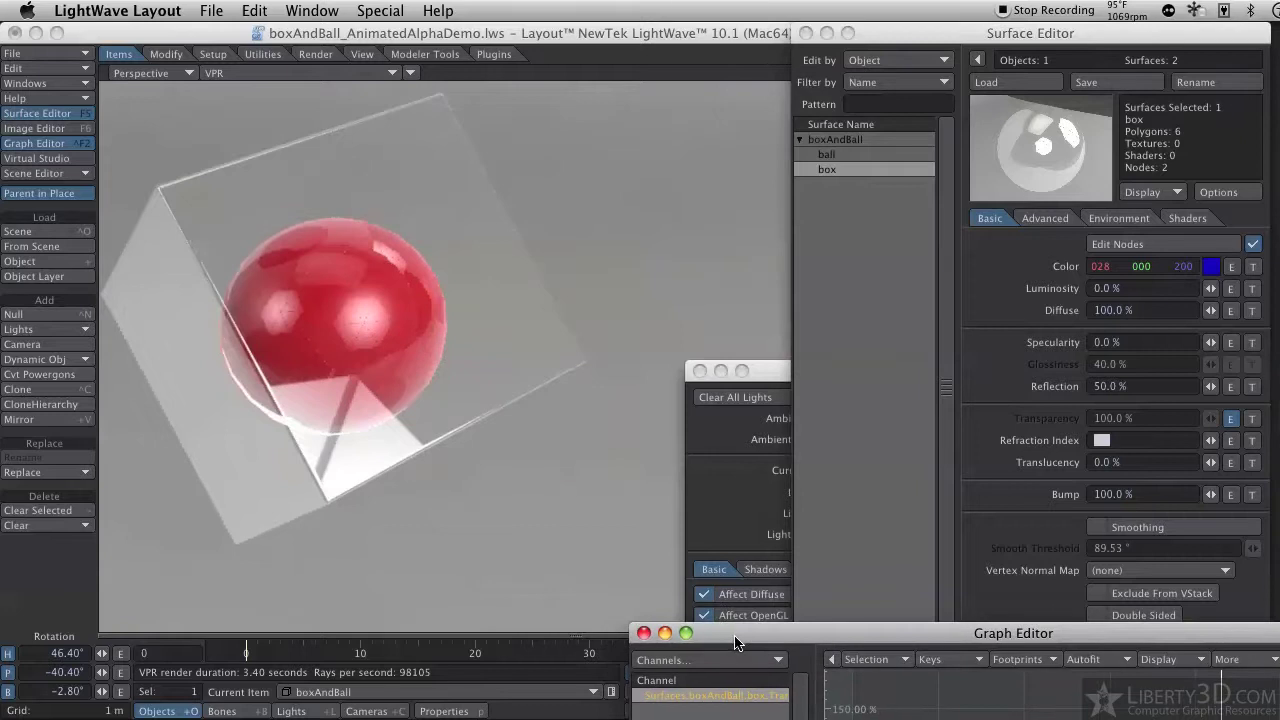
left_click(1140, 342)
type("20")
key("Tab")
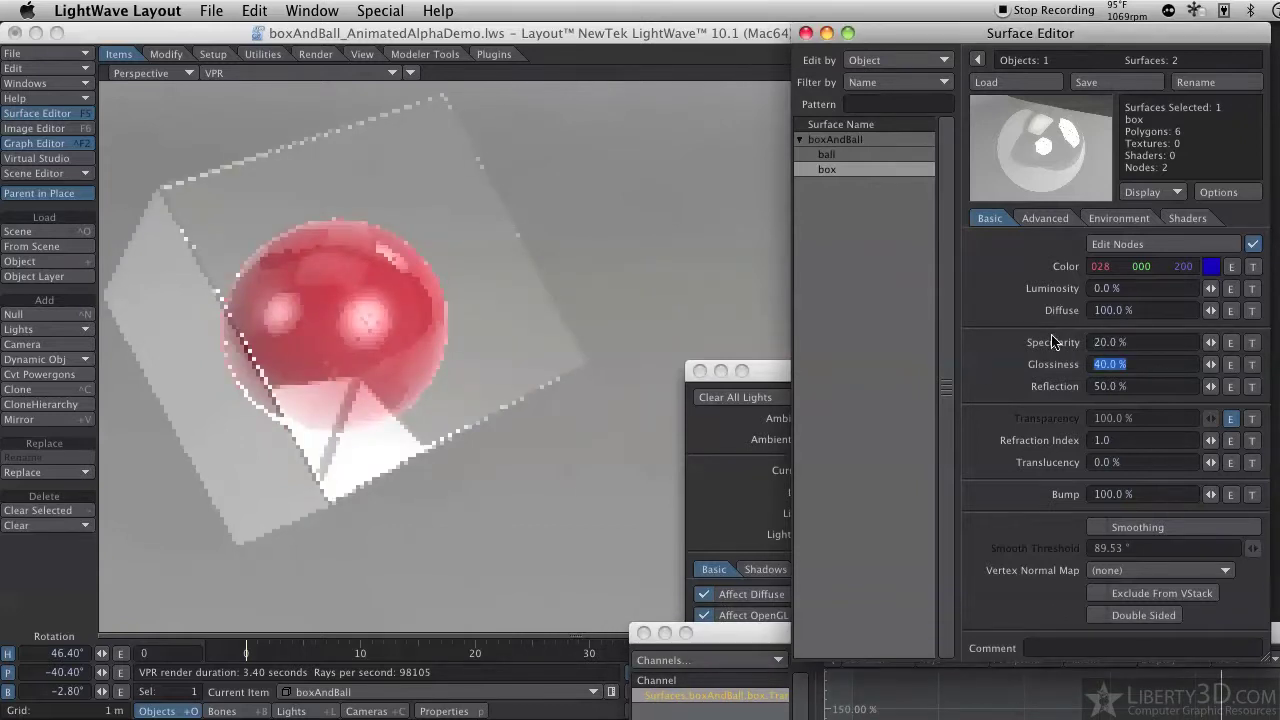
- Bring the Graph Editor fully into view and copy the box's Transparency channel curve
left_click_drag(746, 634, 254, 50)
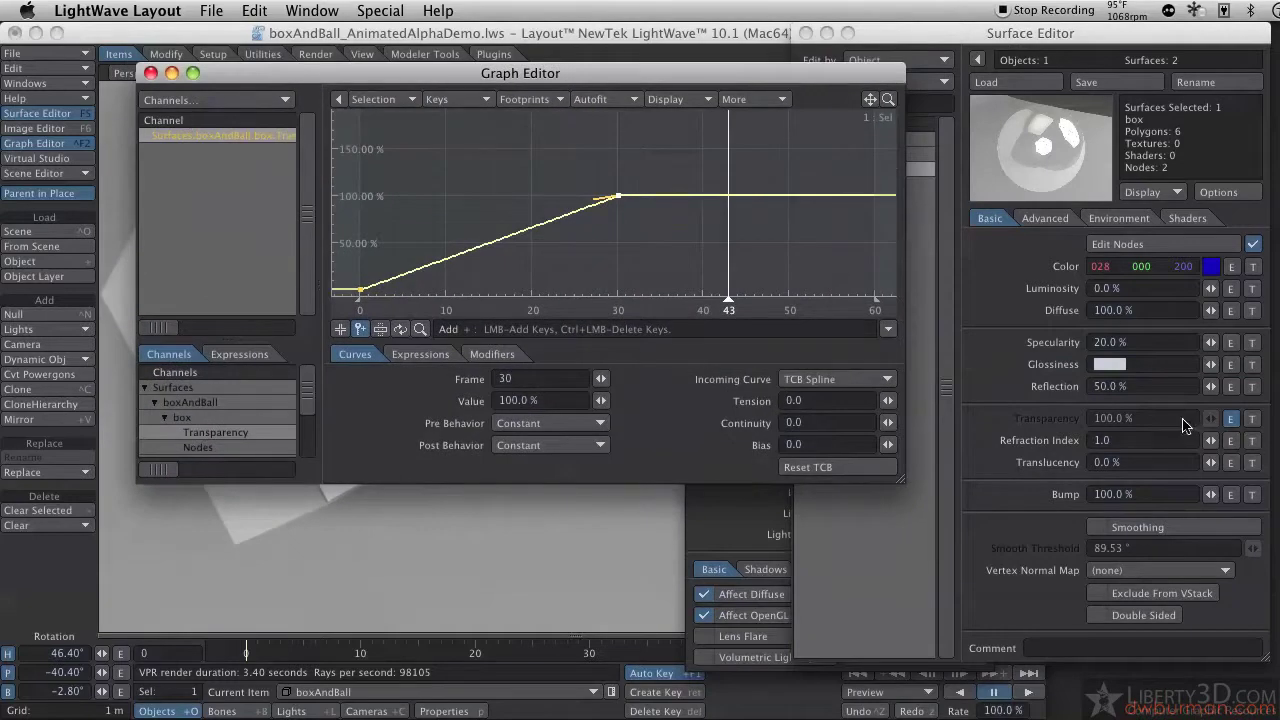
left_click(226, 140)
right_click(226, 145)
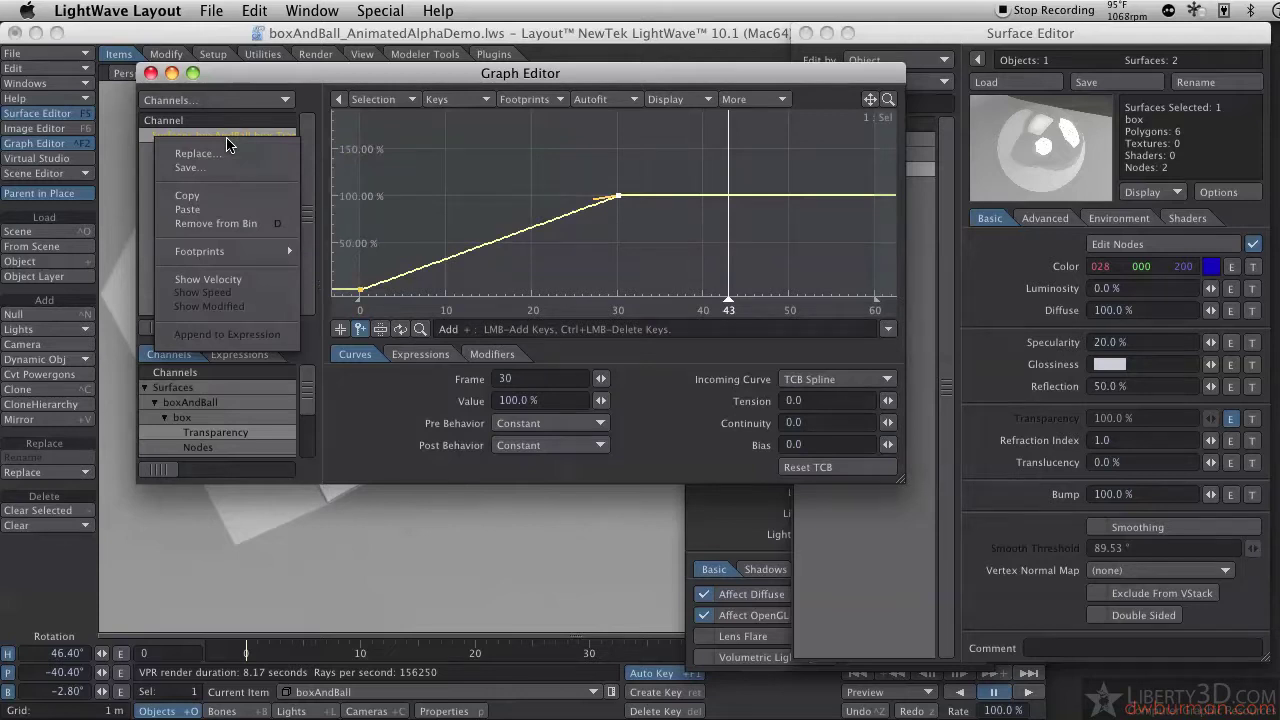
left_click(226, 197)
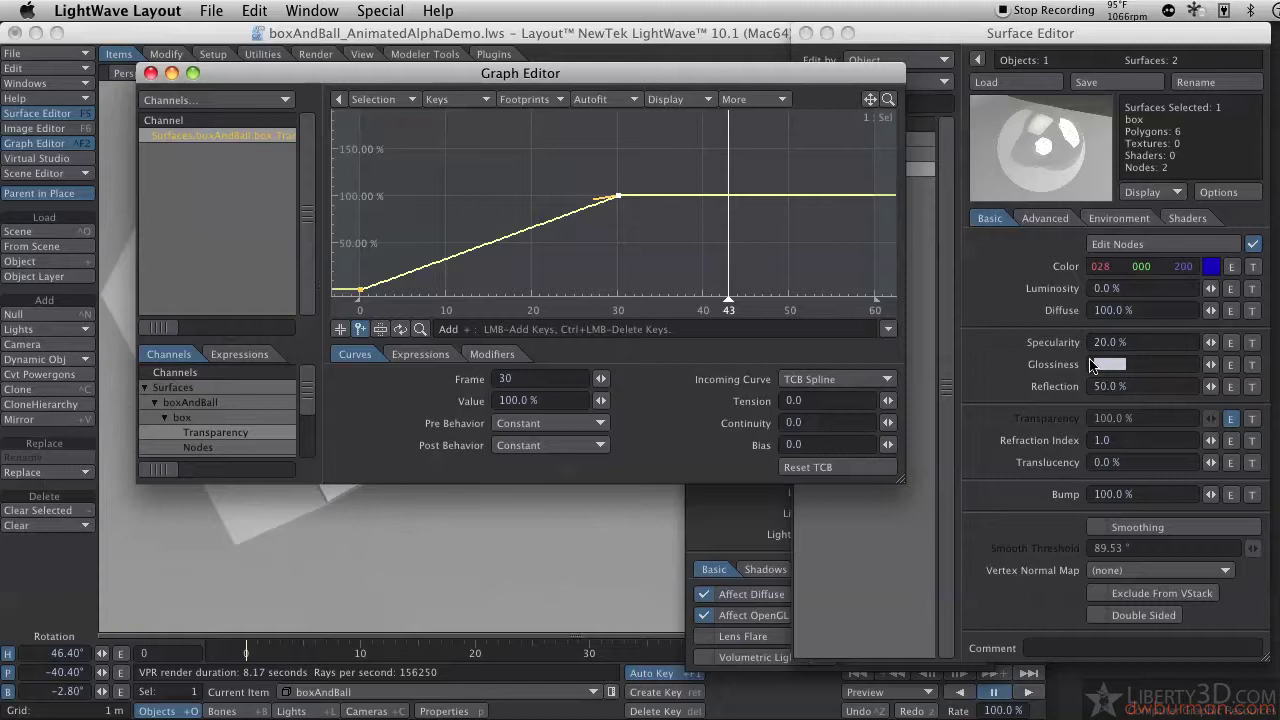
- Create an envelope for the box surface's Reflection and paste the copied Transparency curve into it
left_click(1024, 374)
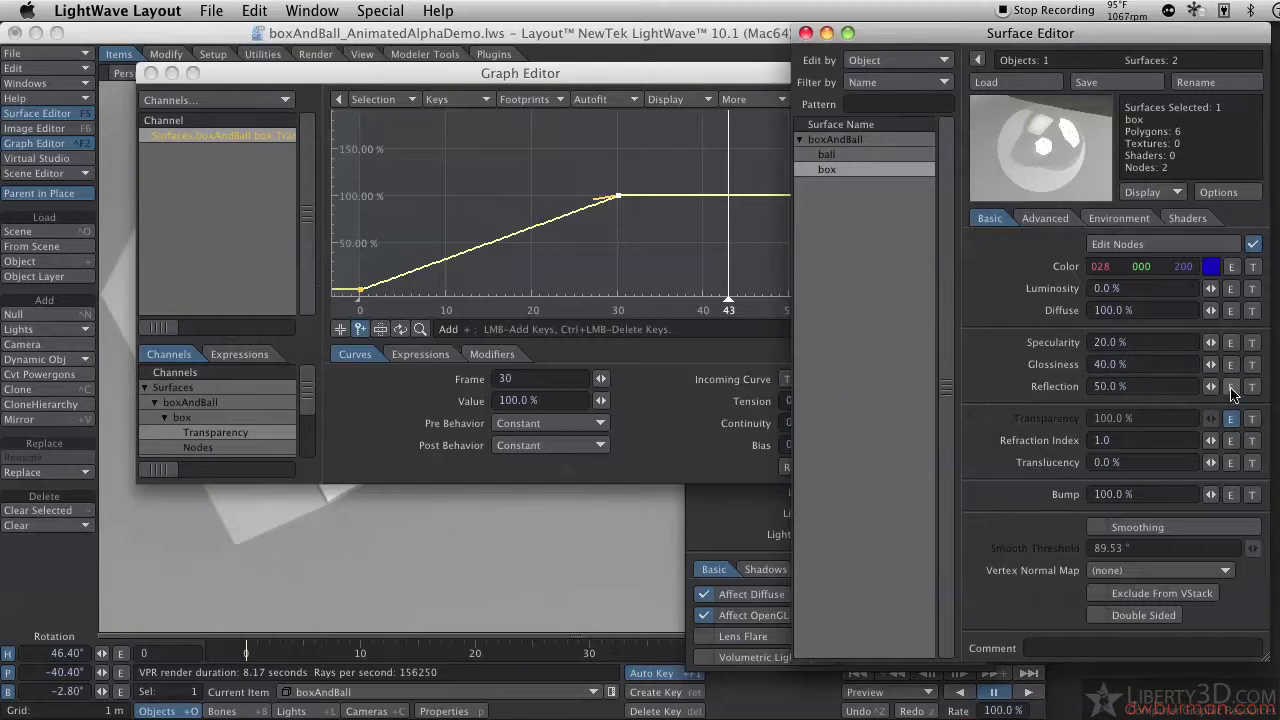
left_click(1231, 387)
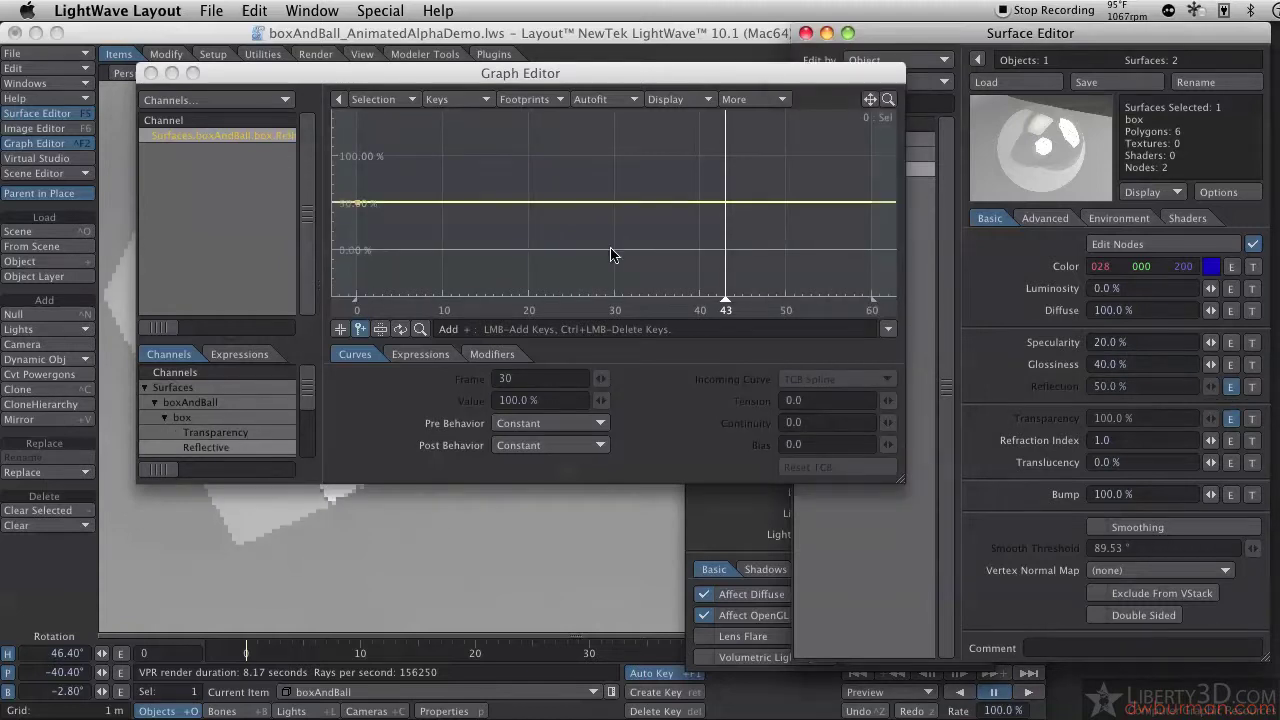
right_click(268, 146)
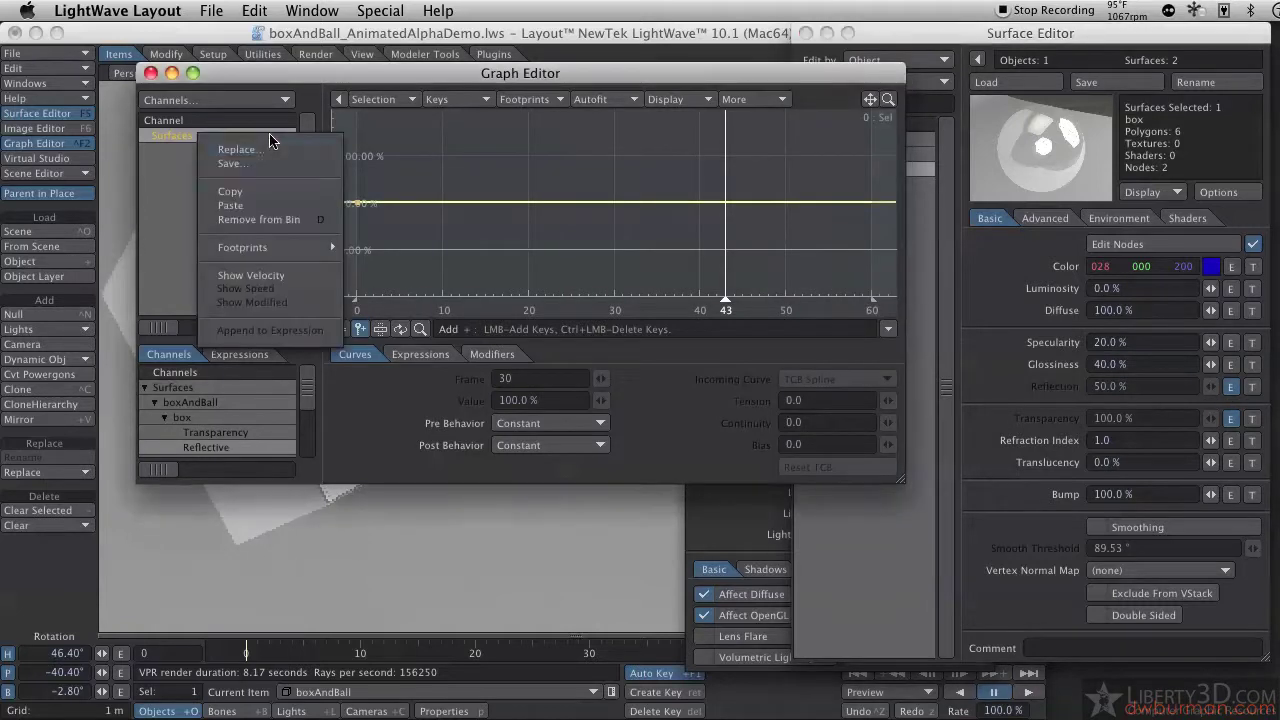
left_click(274, 206)
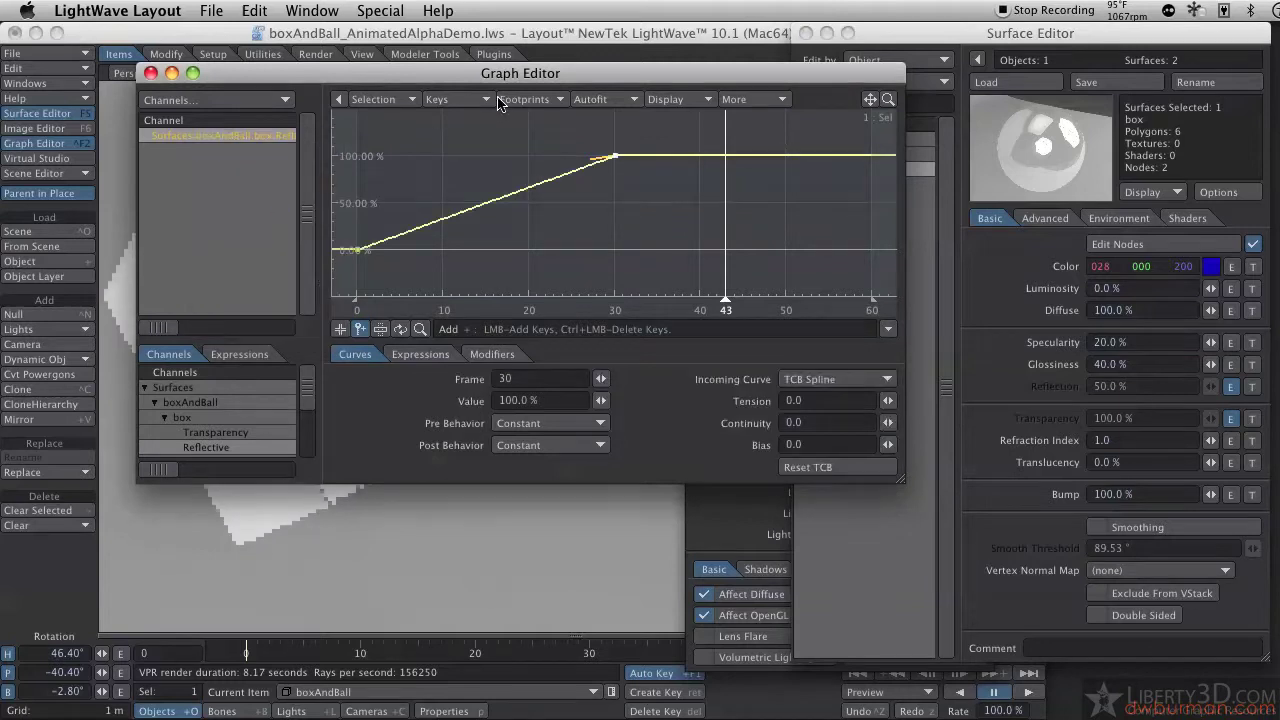
- Move the Graph Editor away from the rendered object and scrub the timeline back to frame 0
left_click_drag(507, 86, 468, 134)
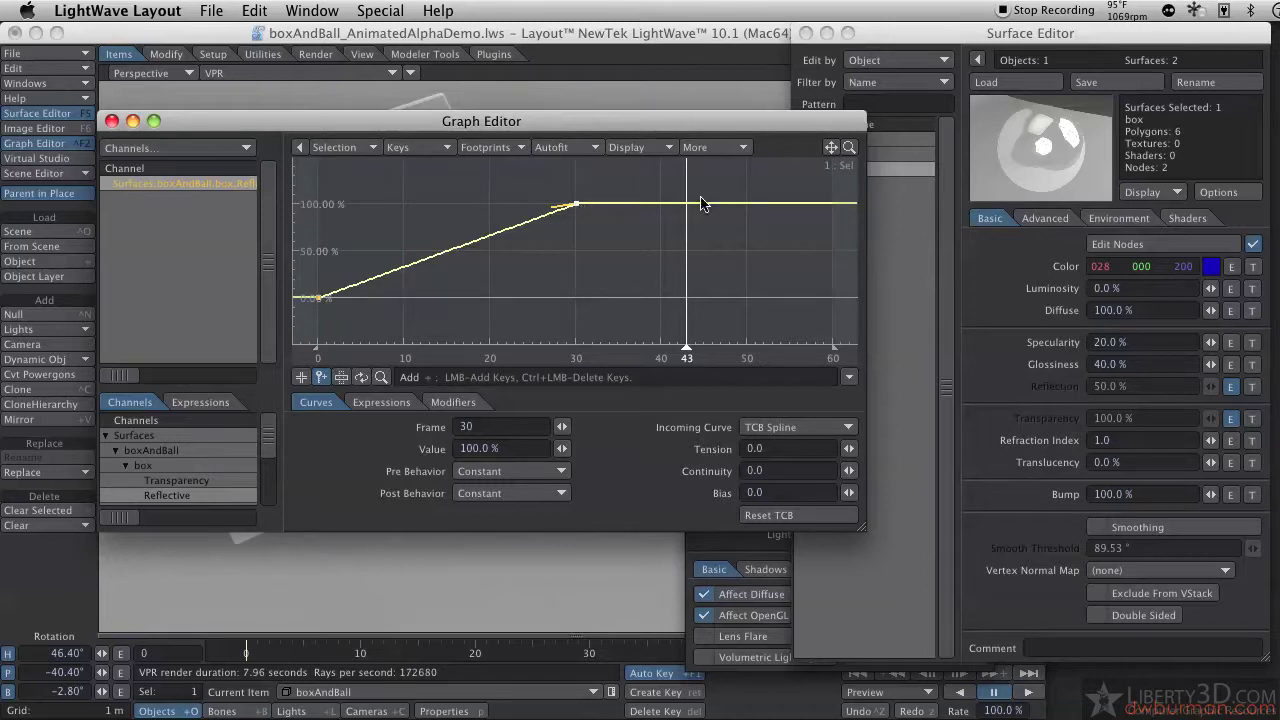
left_click_drag(392, 113, 473, 137)
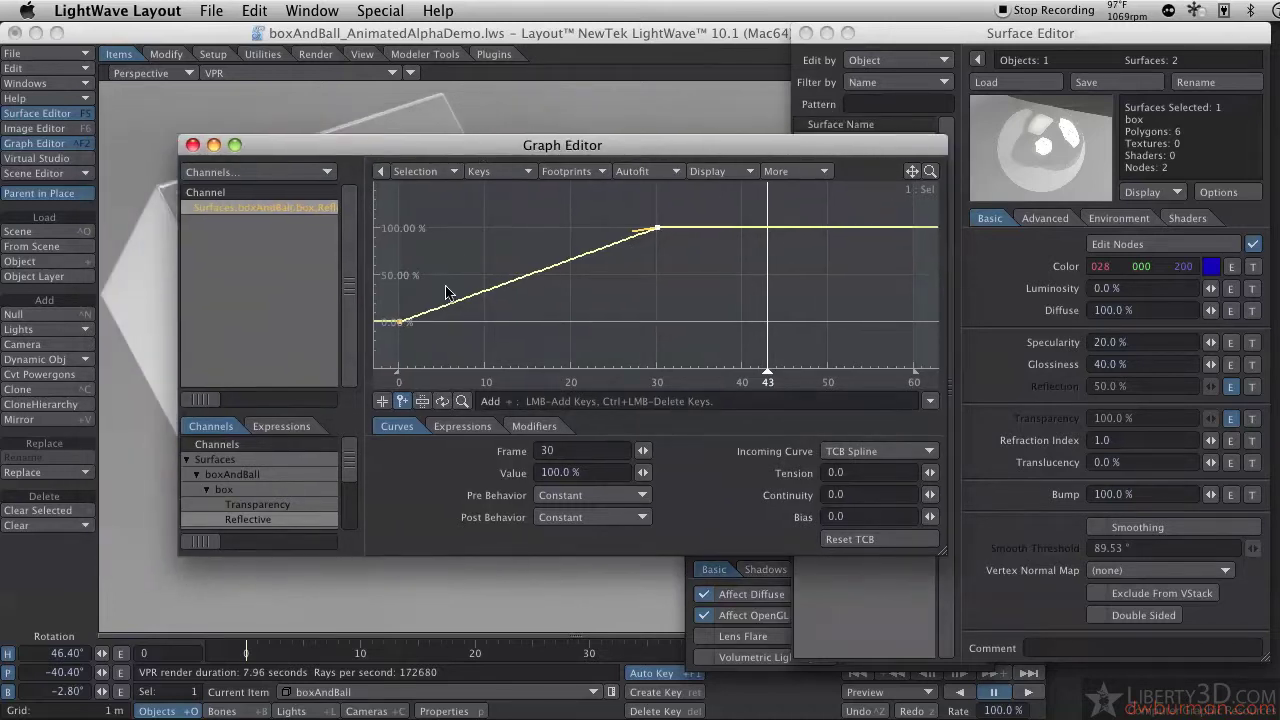
left_click_drag(606, 149, 997, 263)
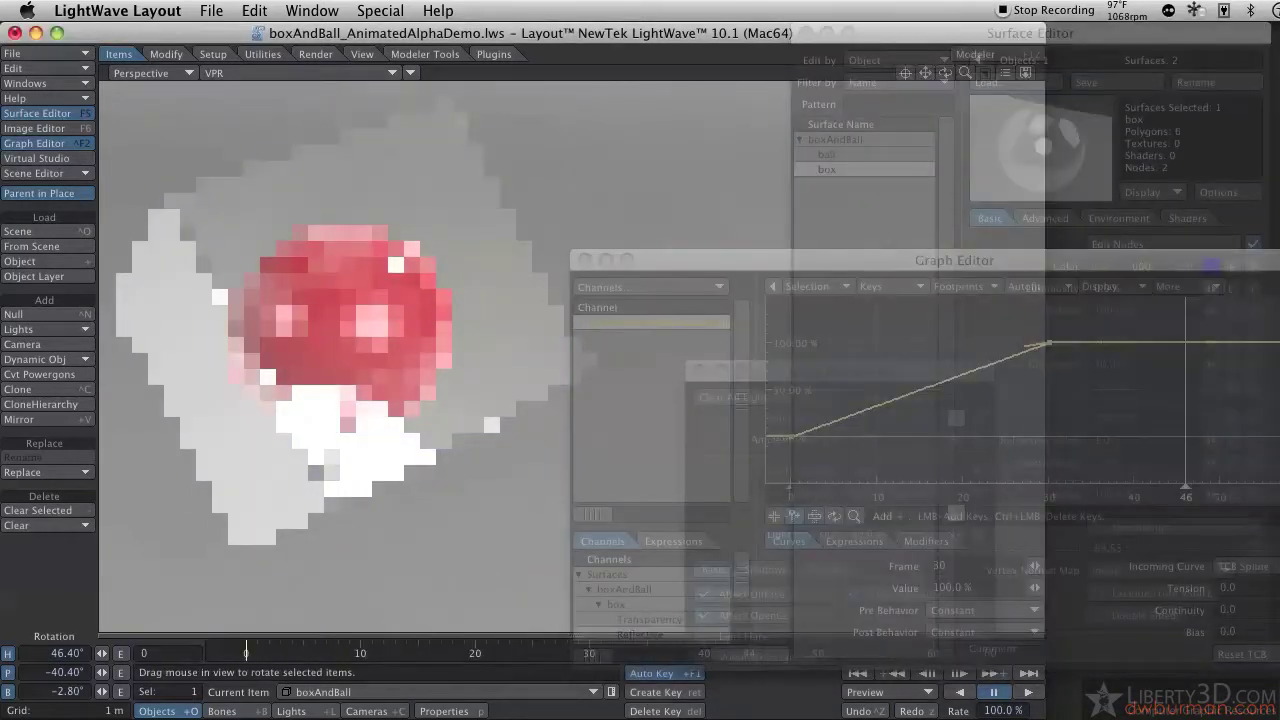
left_click_drag(497, 653, 276, 652)
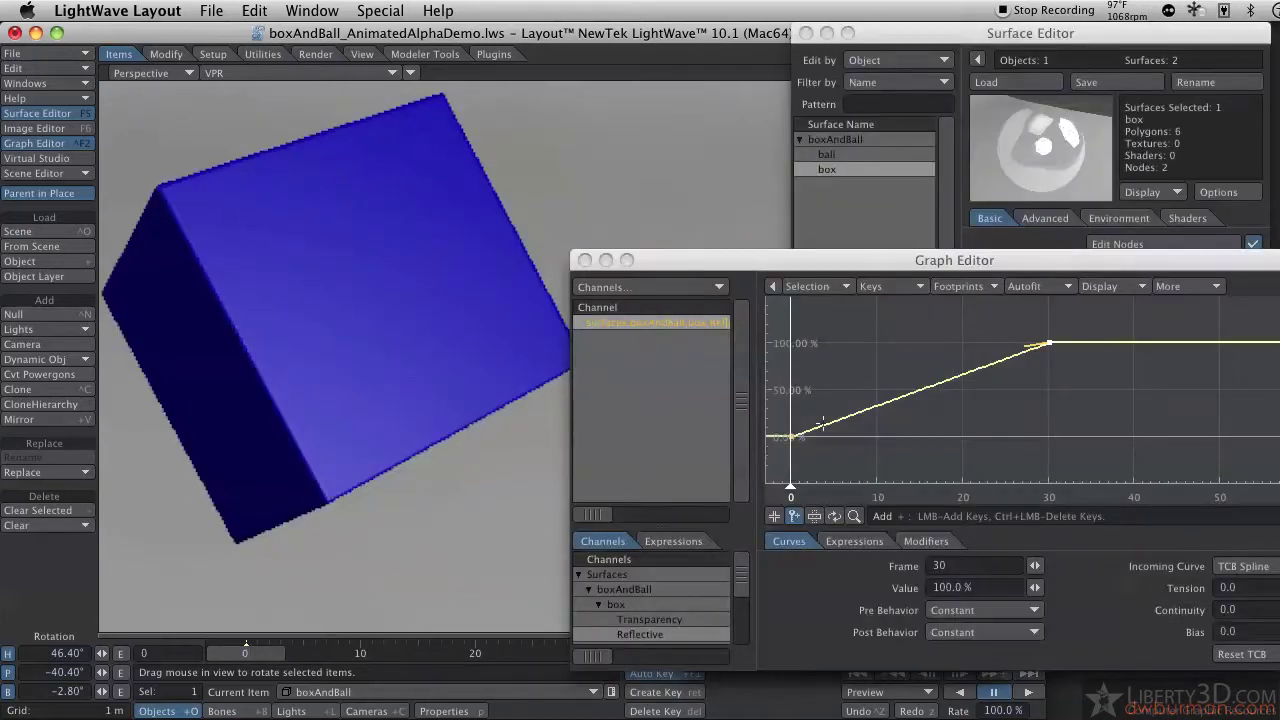
- Select both keys of the box's Reflection curve and invert them so it falls from 100% to 0% by frame 30
left_click_drag(782, 461, 1126, 331)
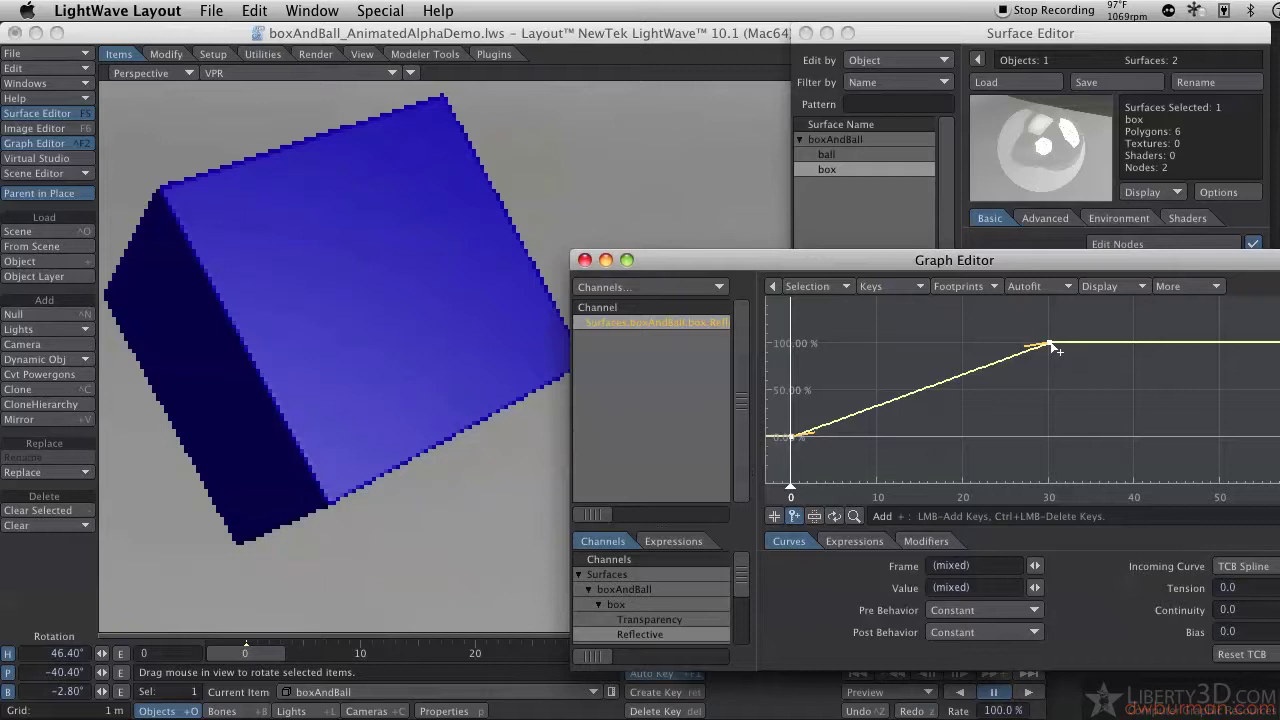
left_click(1050, 344)
right_click_drag(1080, 330, 776, 500)
left_click(886, 287)
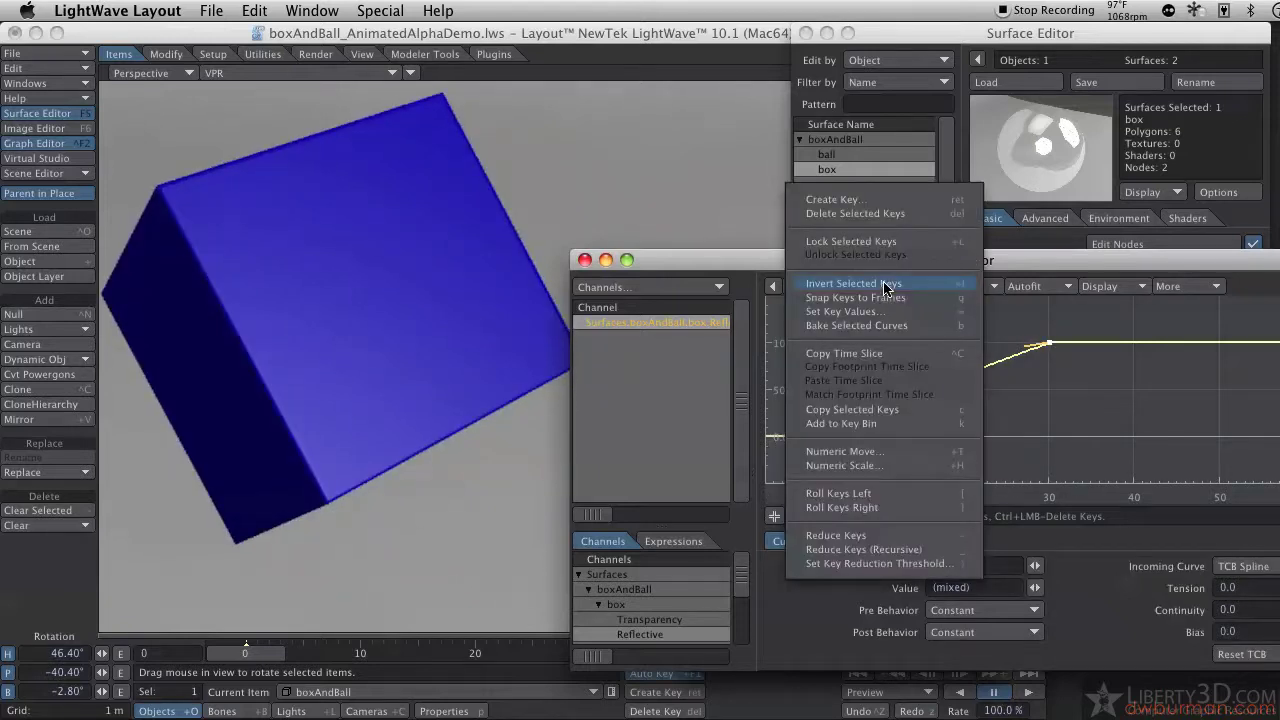
left_click(914, 287)
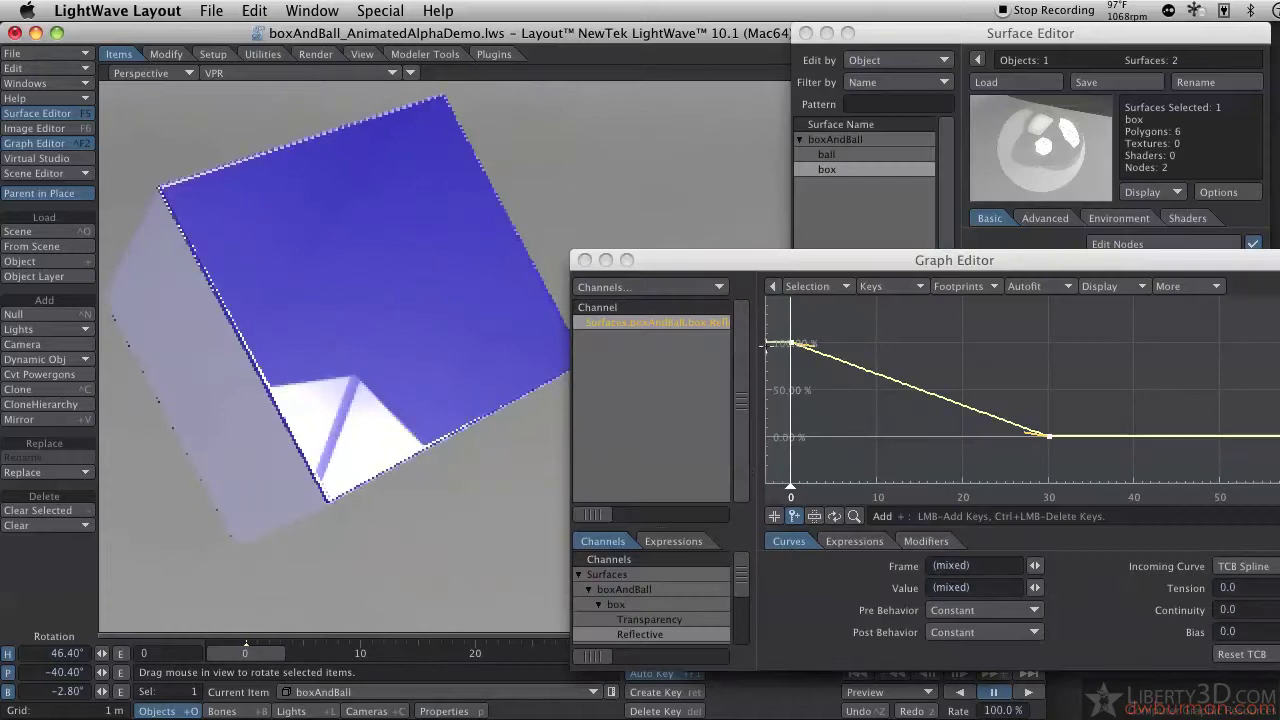
- Use the Move tool to lower only the frame 0 key of the Reflection curve, and set its value to 20%
left_click(794, 360)
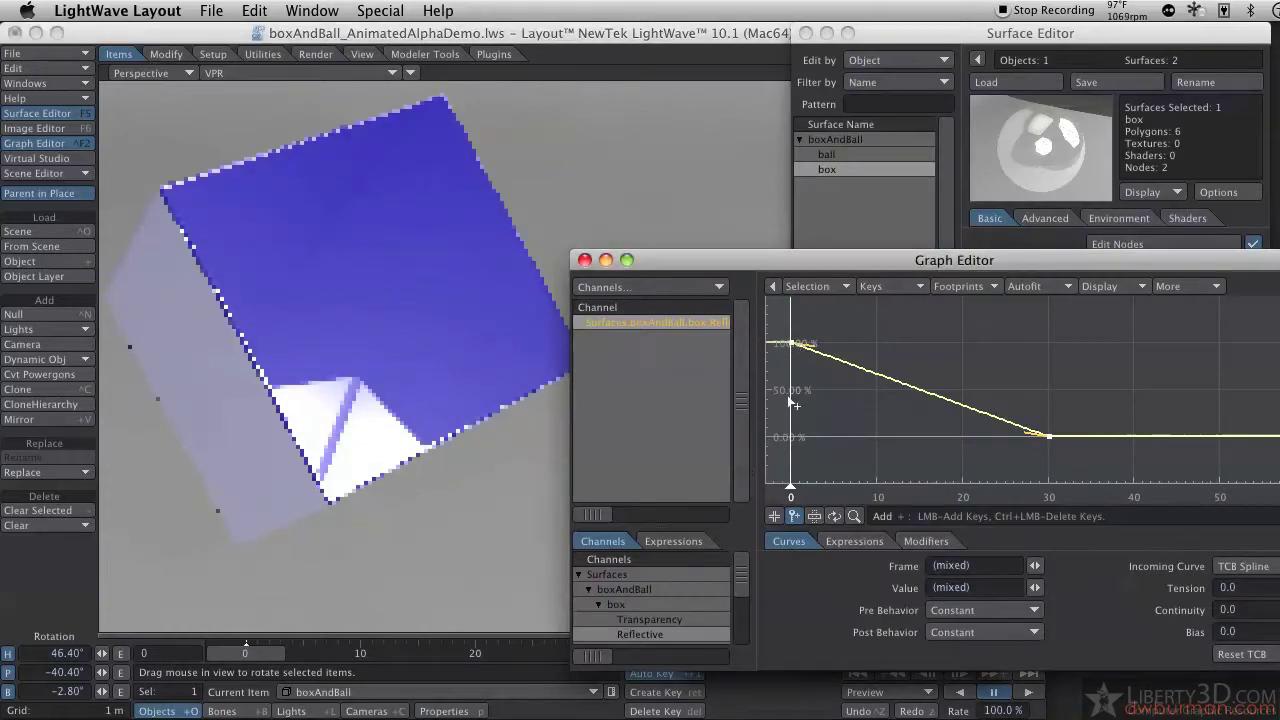
left_click(775, 517)
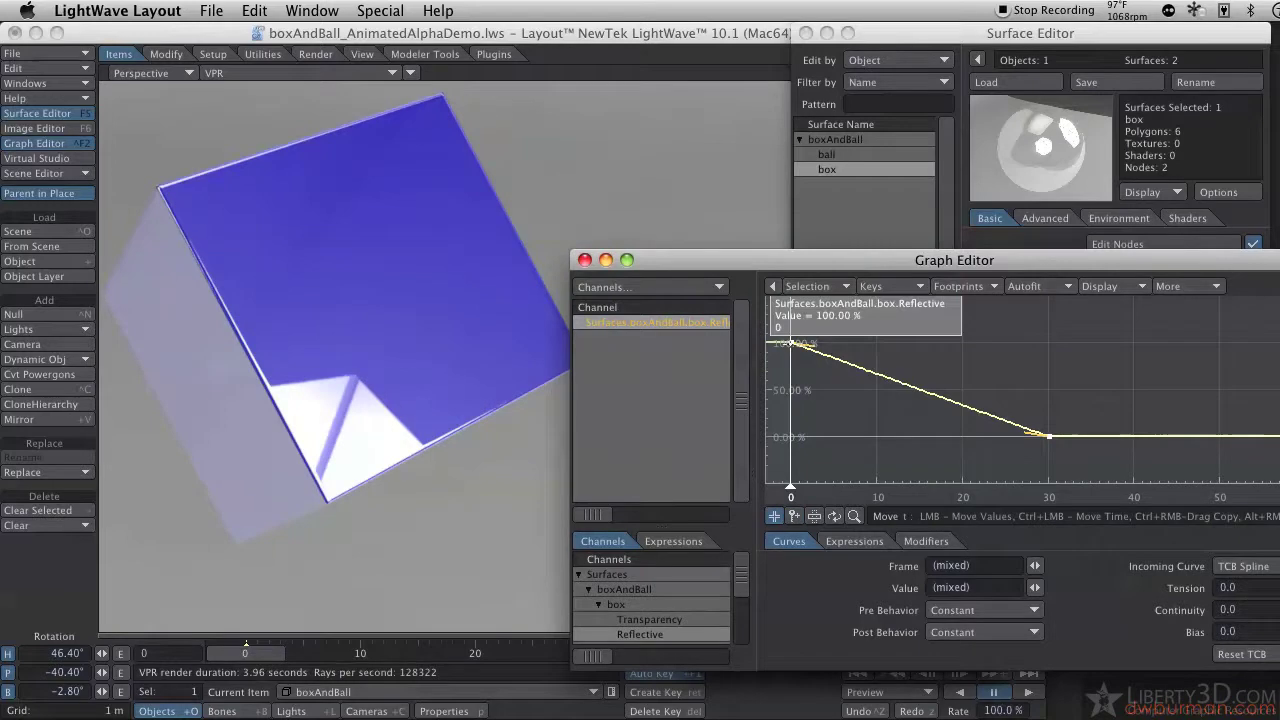
left_click_drag(790, 343, 783, 398)
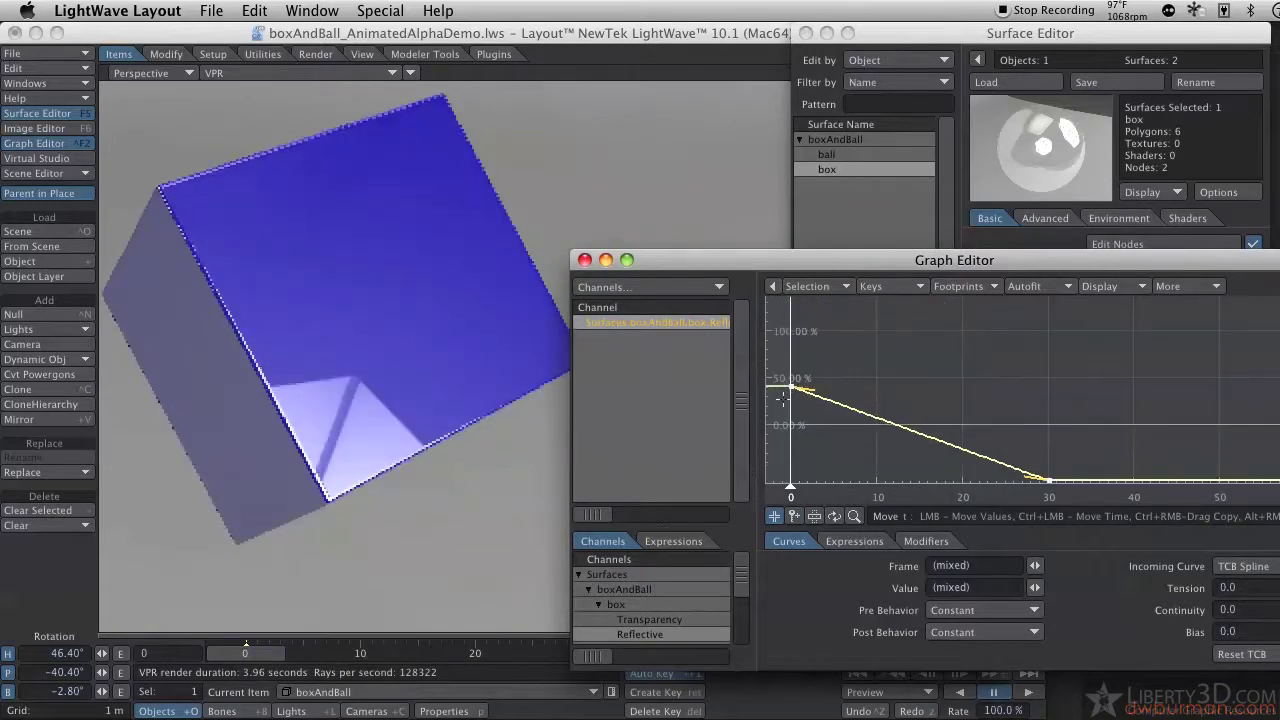
key("ctrl+z")
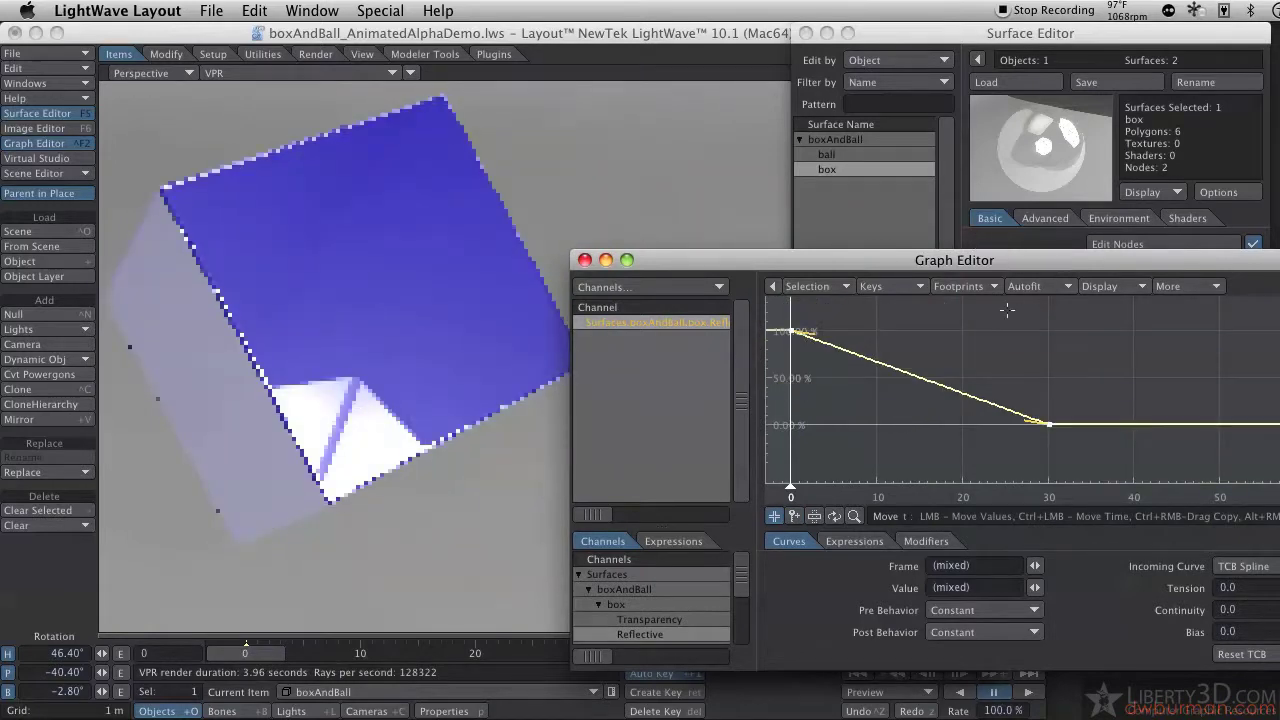
left_click_drag(790, 331, 790, 411)
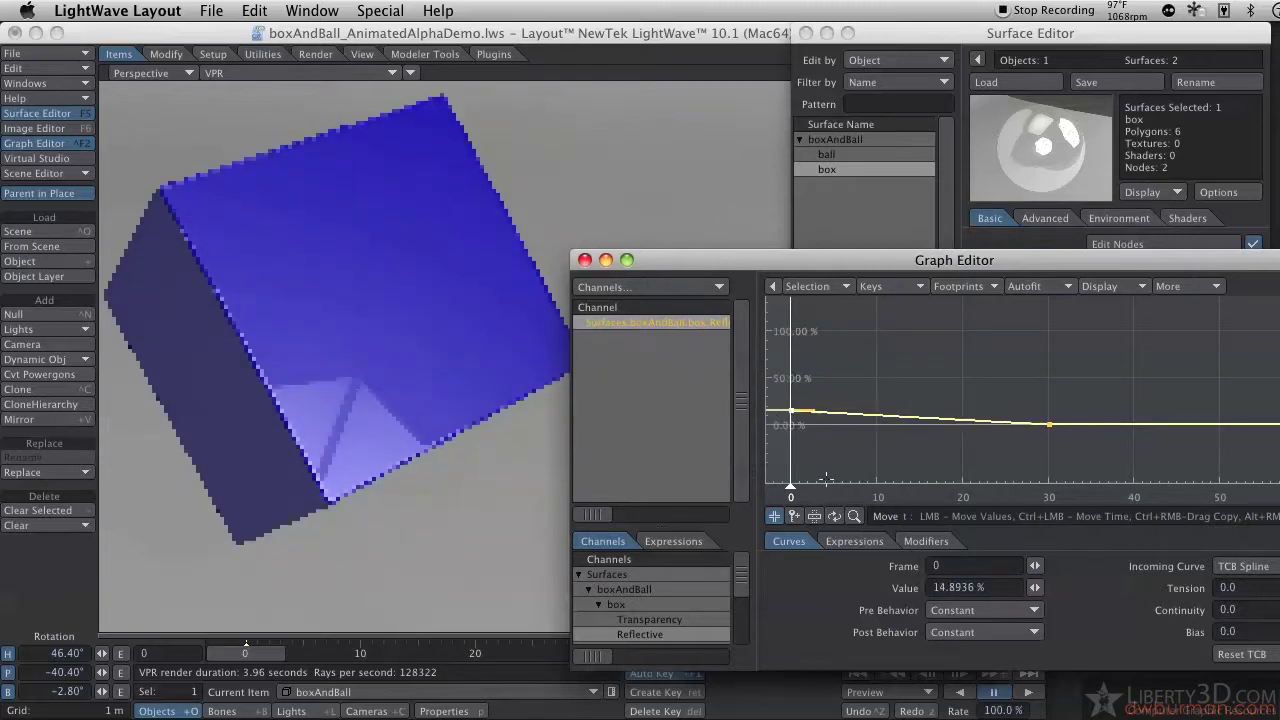
left_click(981, 588)
type("20")
key("Return")
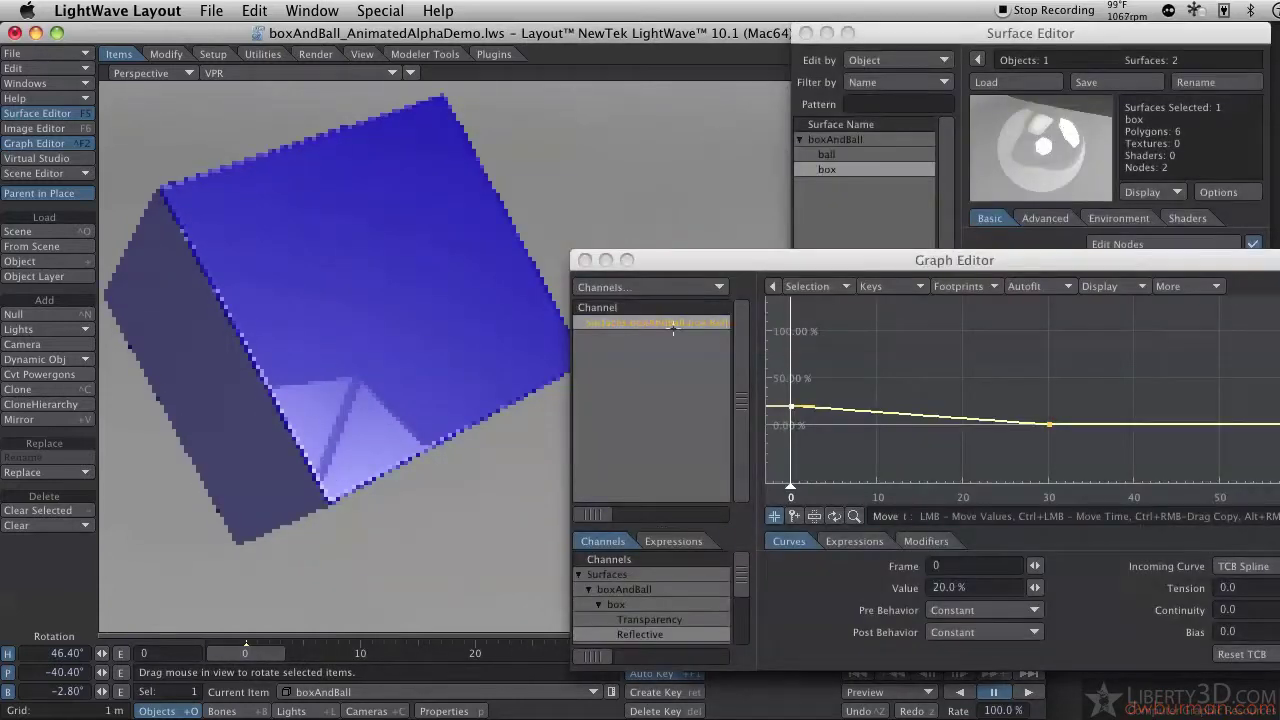
- Copy the box's Reflection curve and paste it into a new envelope for the surface's Specularity
right_click(673, 324)
left_click(636, 377)
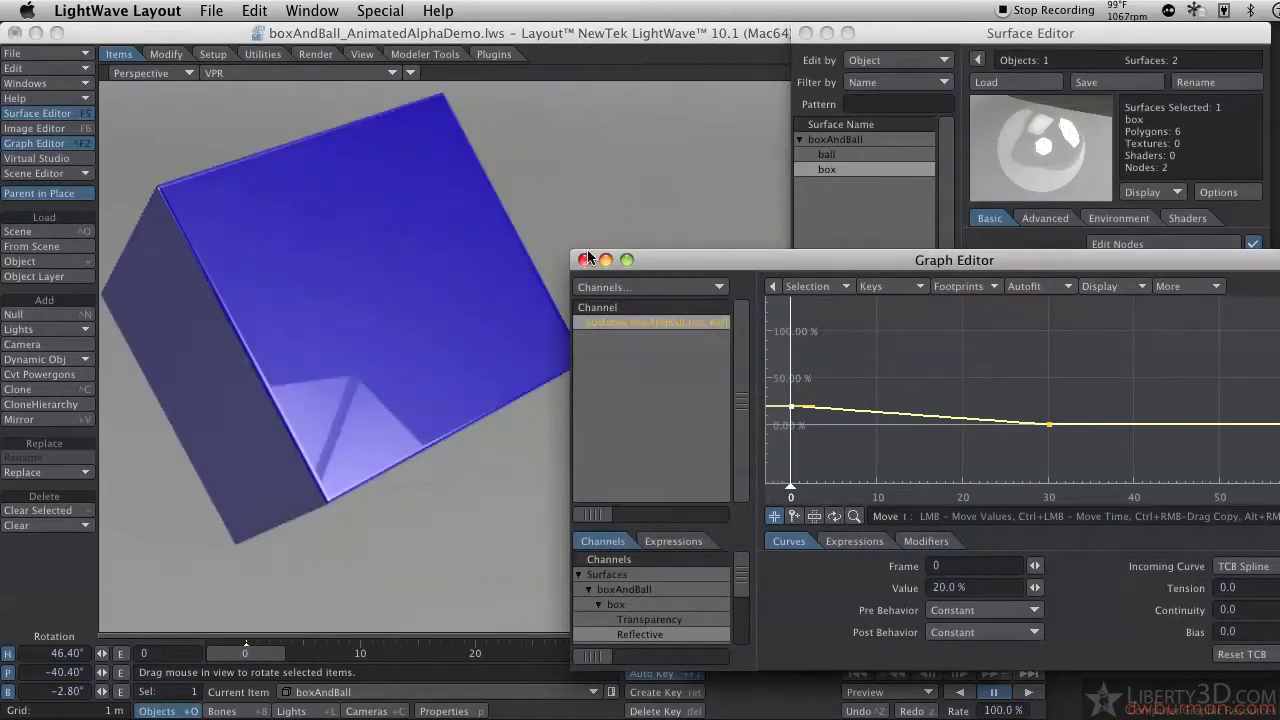
left_click(585, 260)
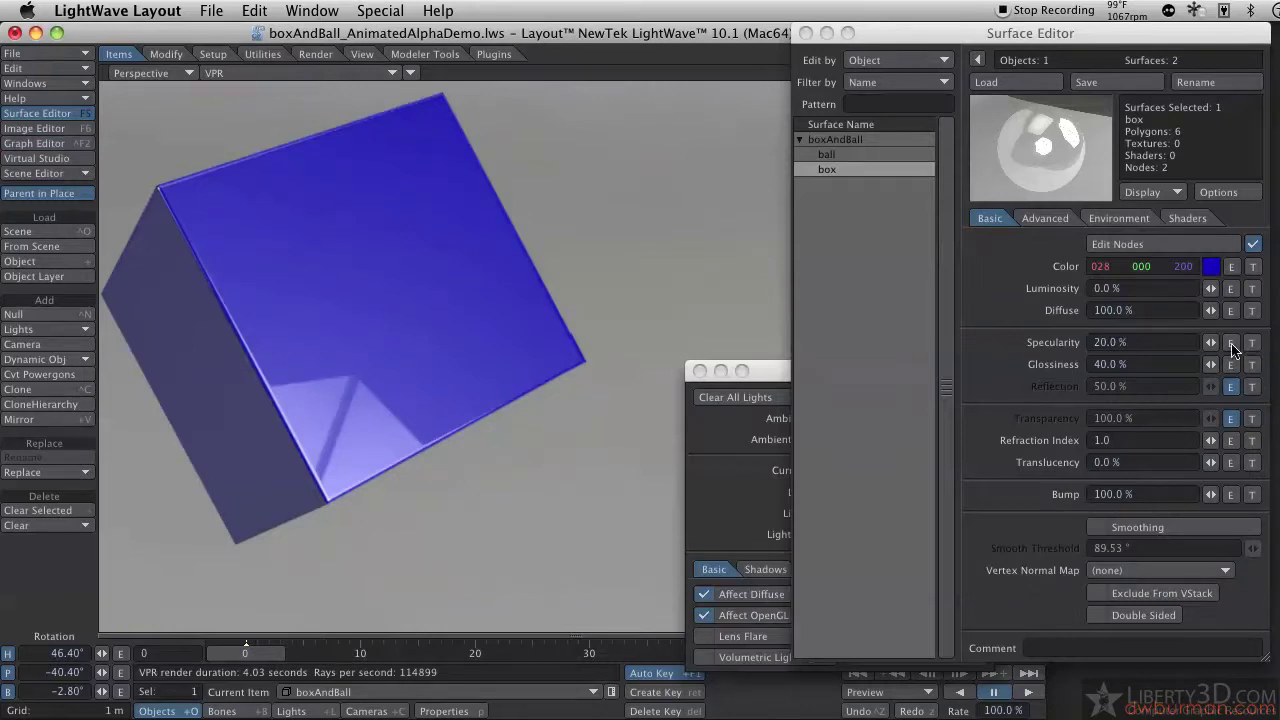
left_click(1232, 344)
right_click(651, 325)
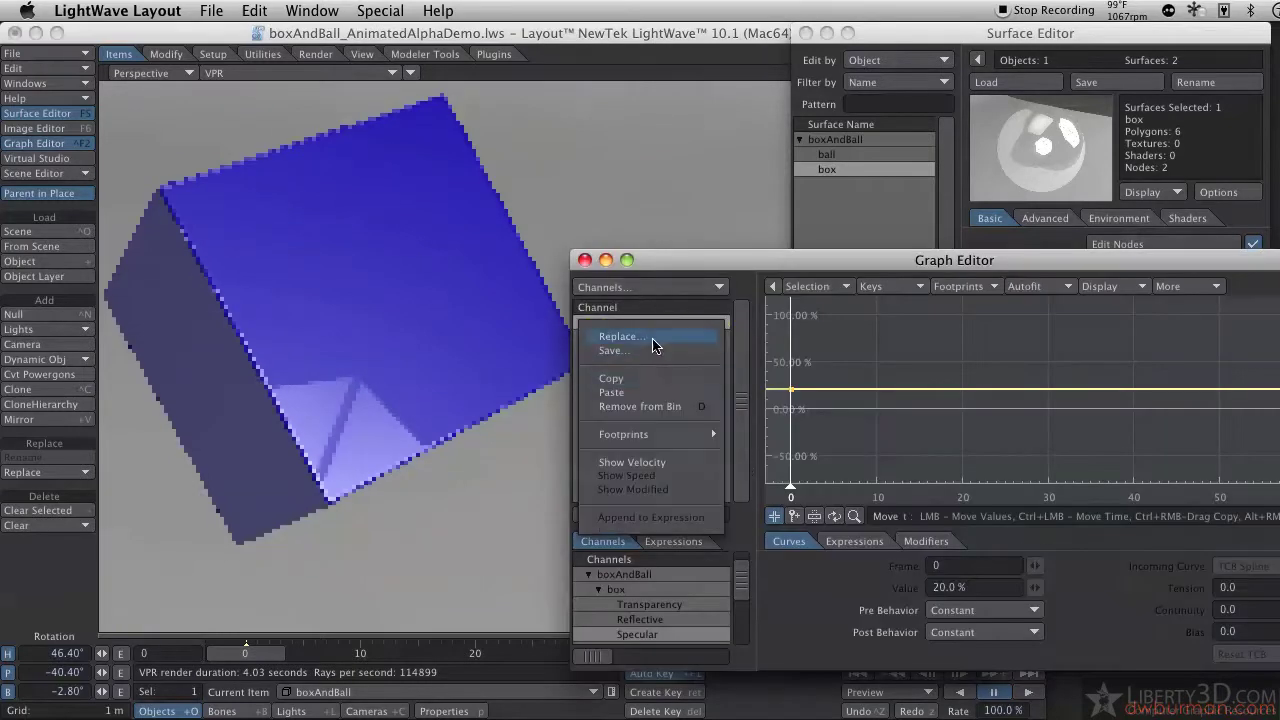
left_click(651, 394)
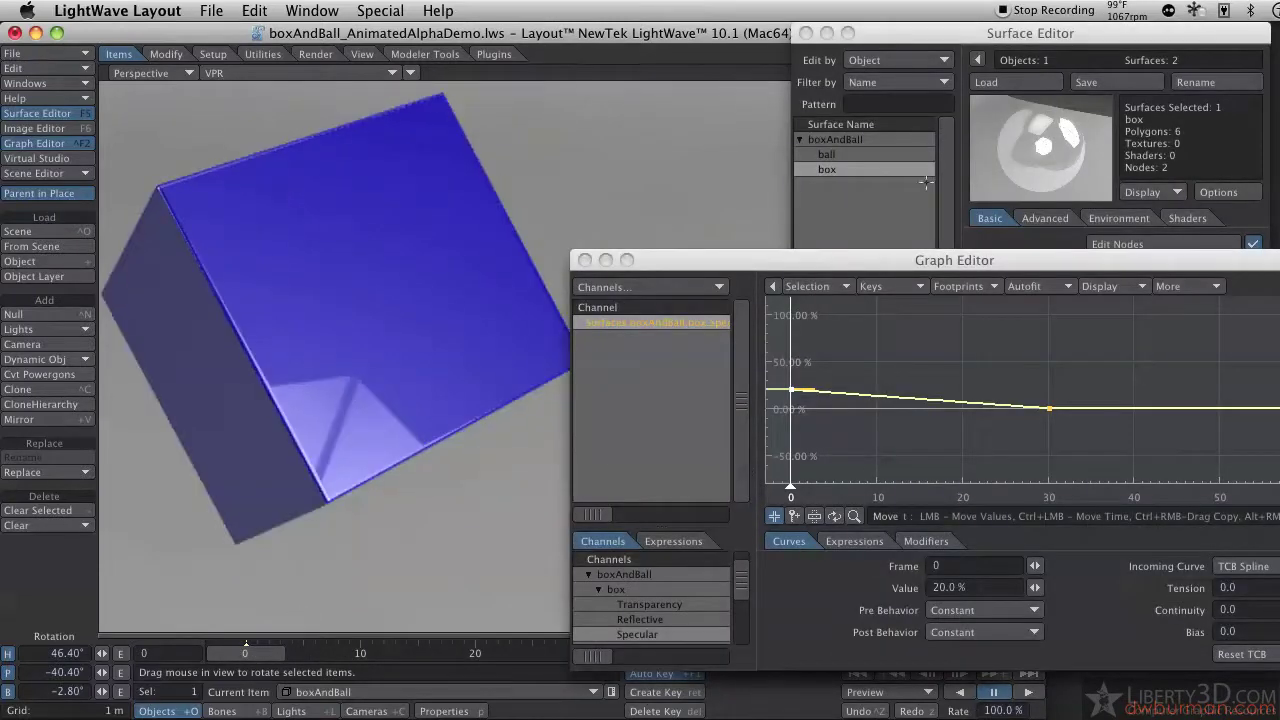
- Add the box's Reflective and Transparency channels to the Graph Editor alongside Specular, and review the three curves together and individually
left_click(893, 252)
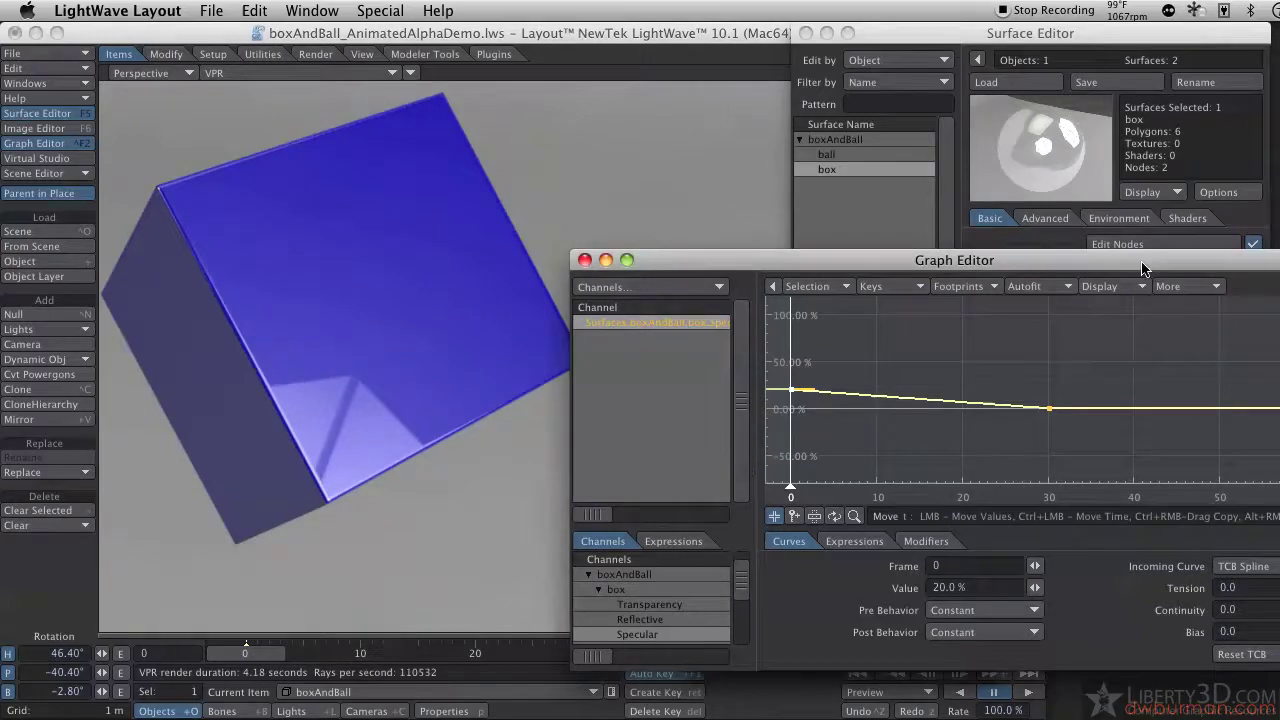
left_click_drag(1150, 266, 817, 143)
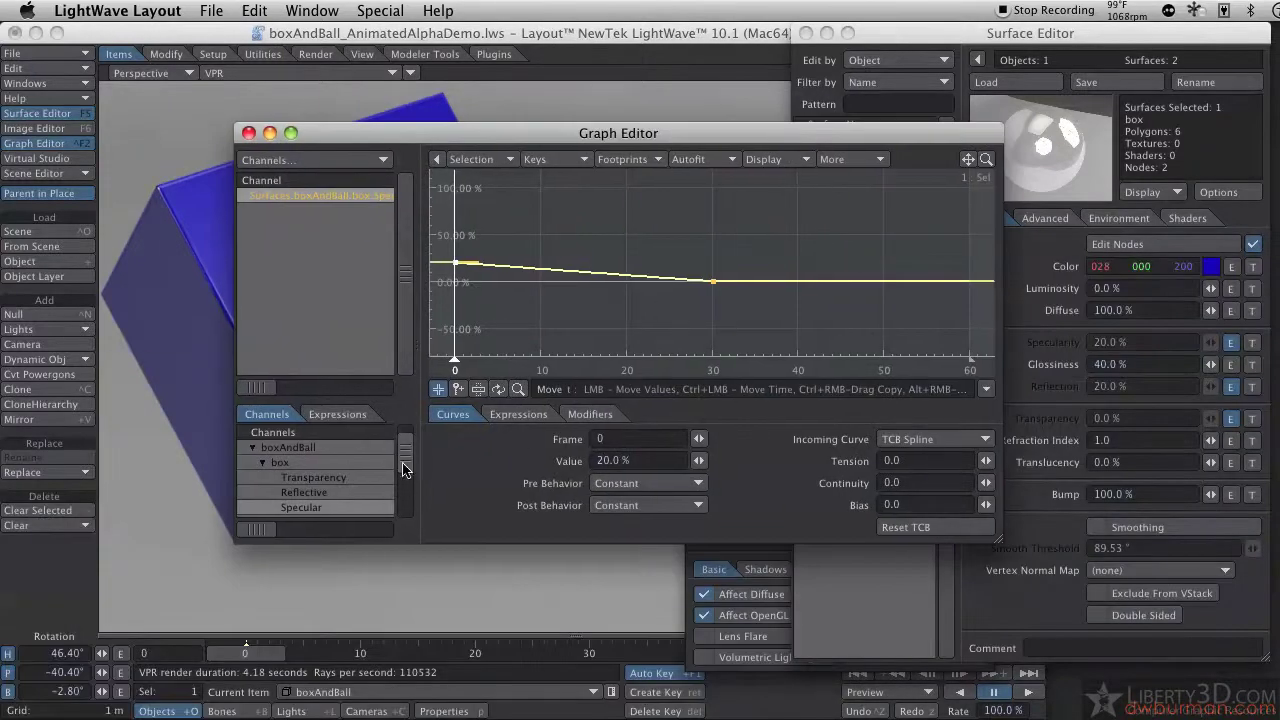
left_click(330, 492)
left_click_drag(318, 495, 350, 290)
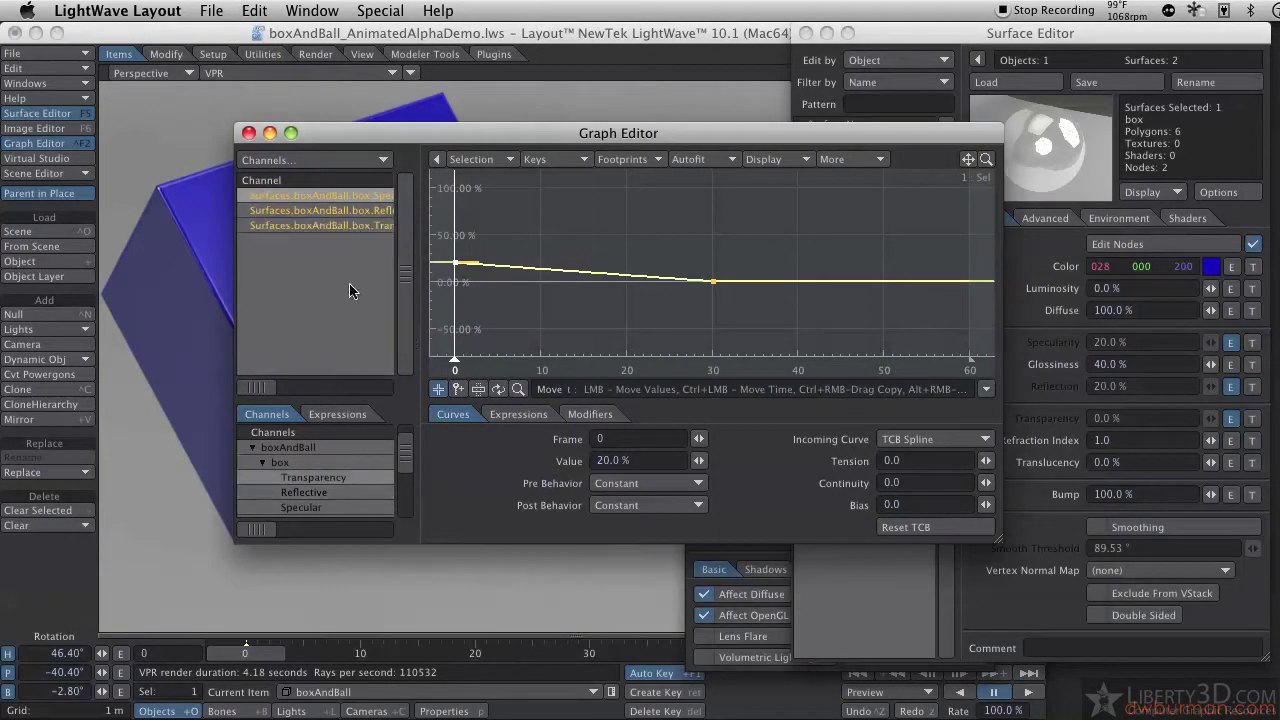
left_click(360, 210, "shift")
left_click(357, 225, "shift")
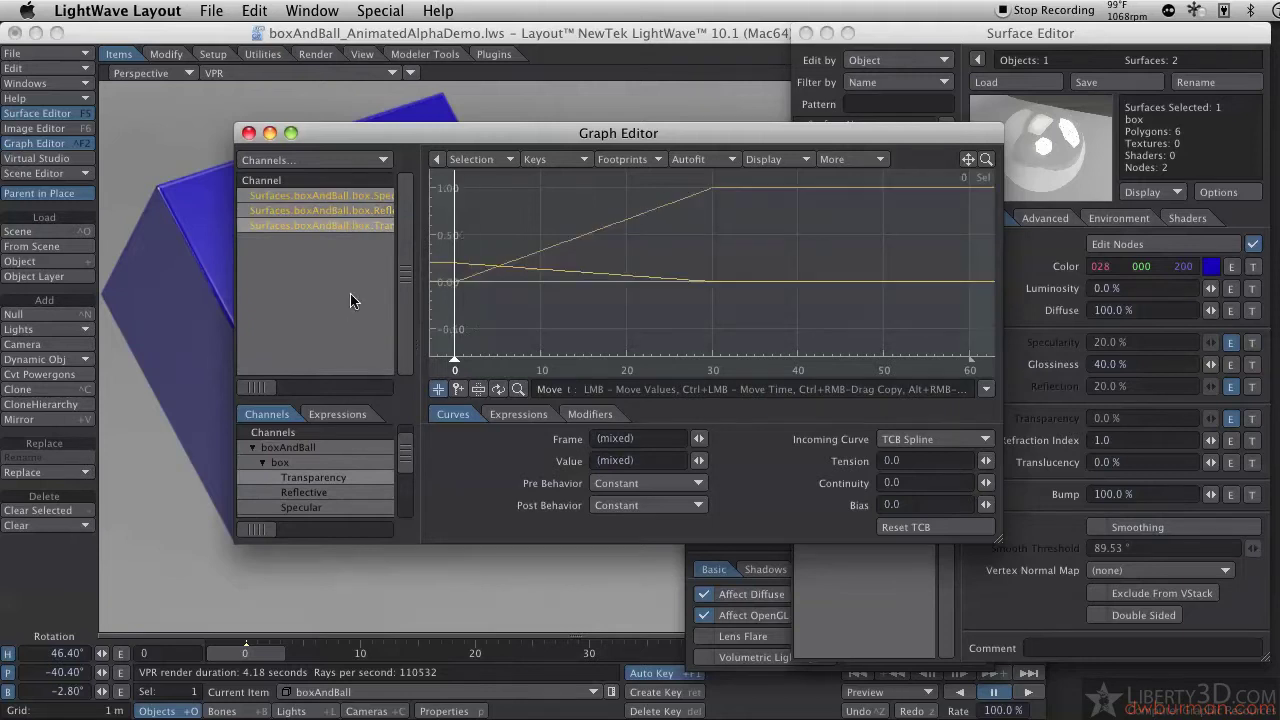
left_click(362, 213)
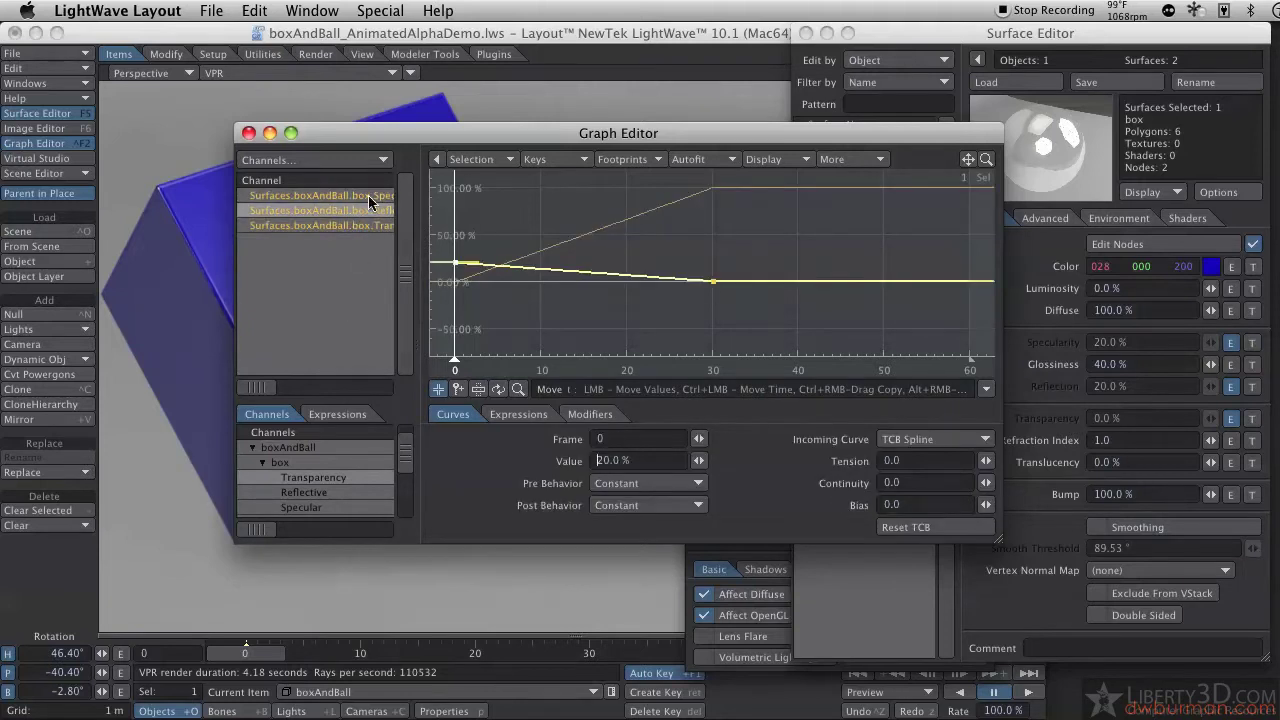
left_click(371, 197)
left_click(373, 227)
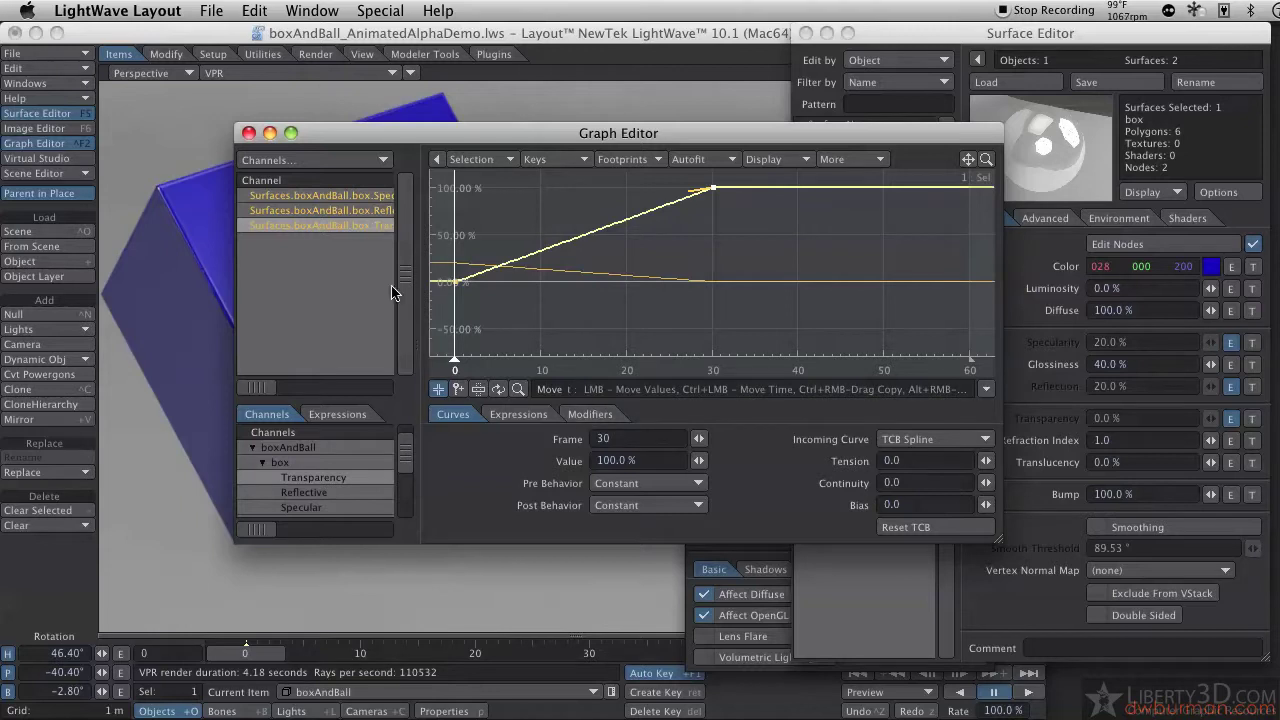
- Add a Channel Follower modifier to the box's Reflective channel and make it follow the box's Transparency channel
left_click(367, 212)
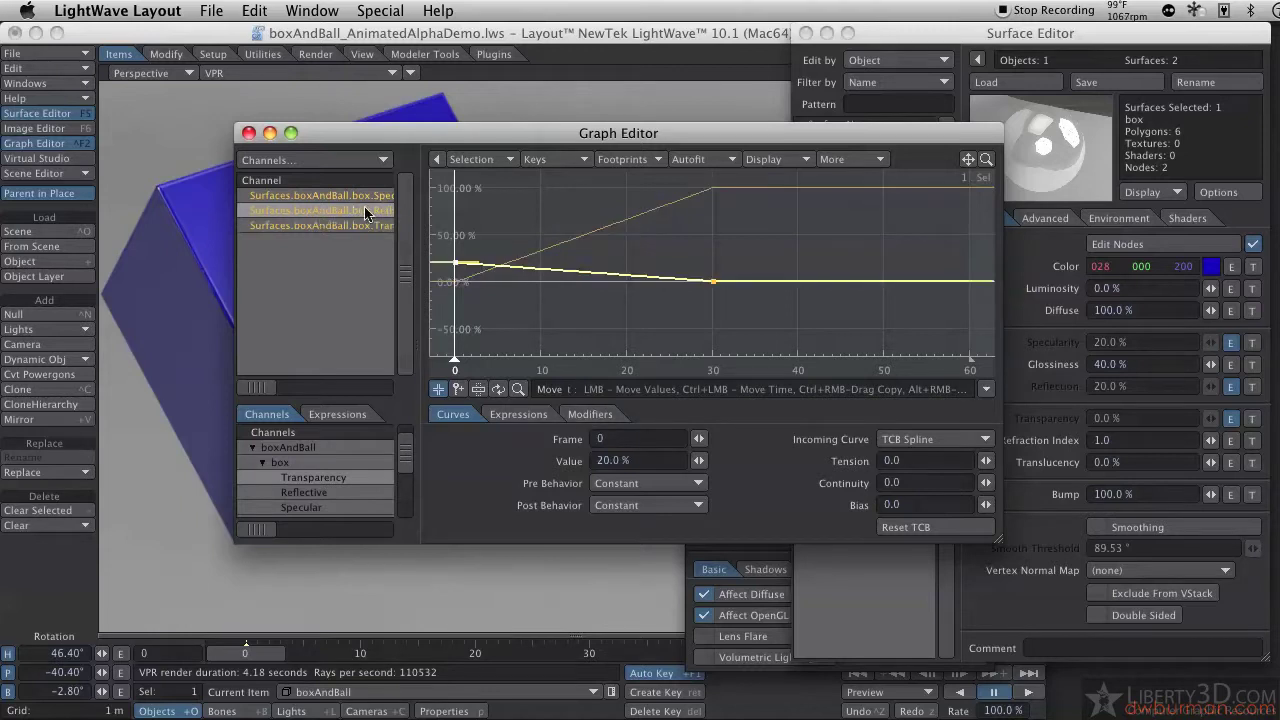
left_click(582, 414)
left_click(552, 440)
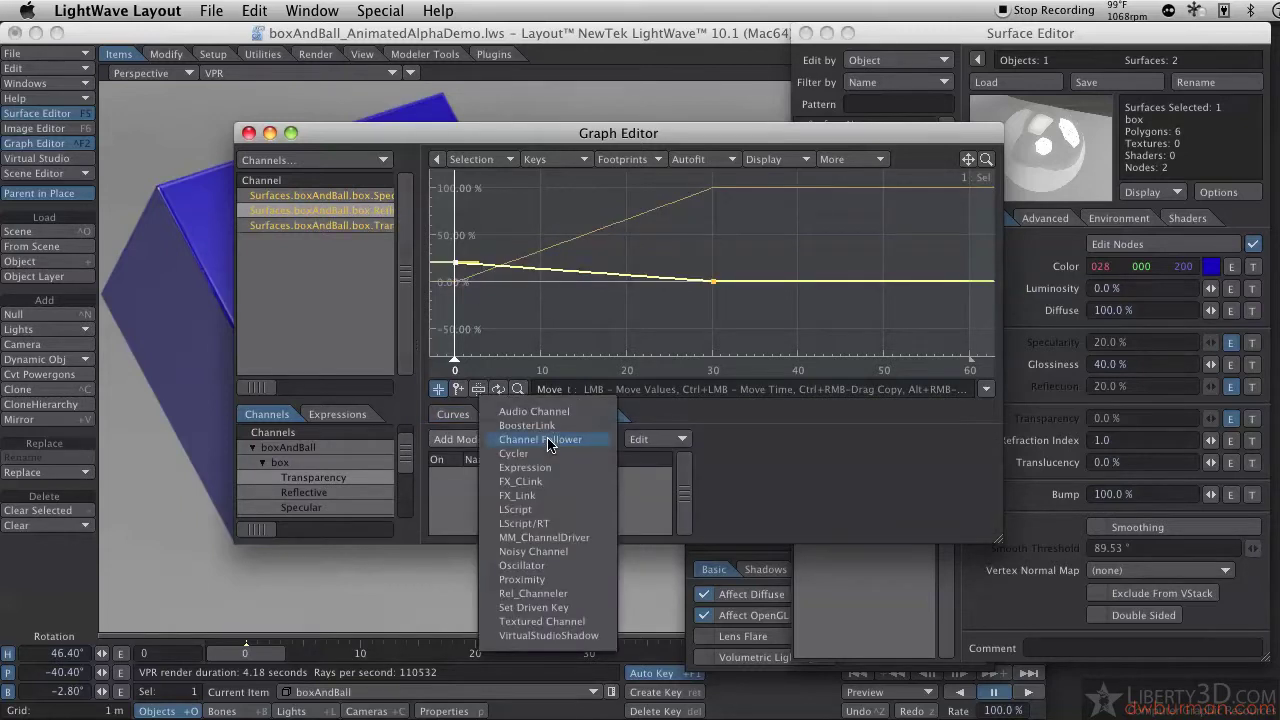
left_click(587, 440)
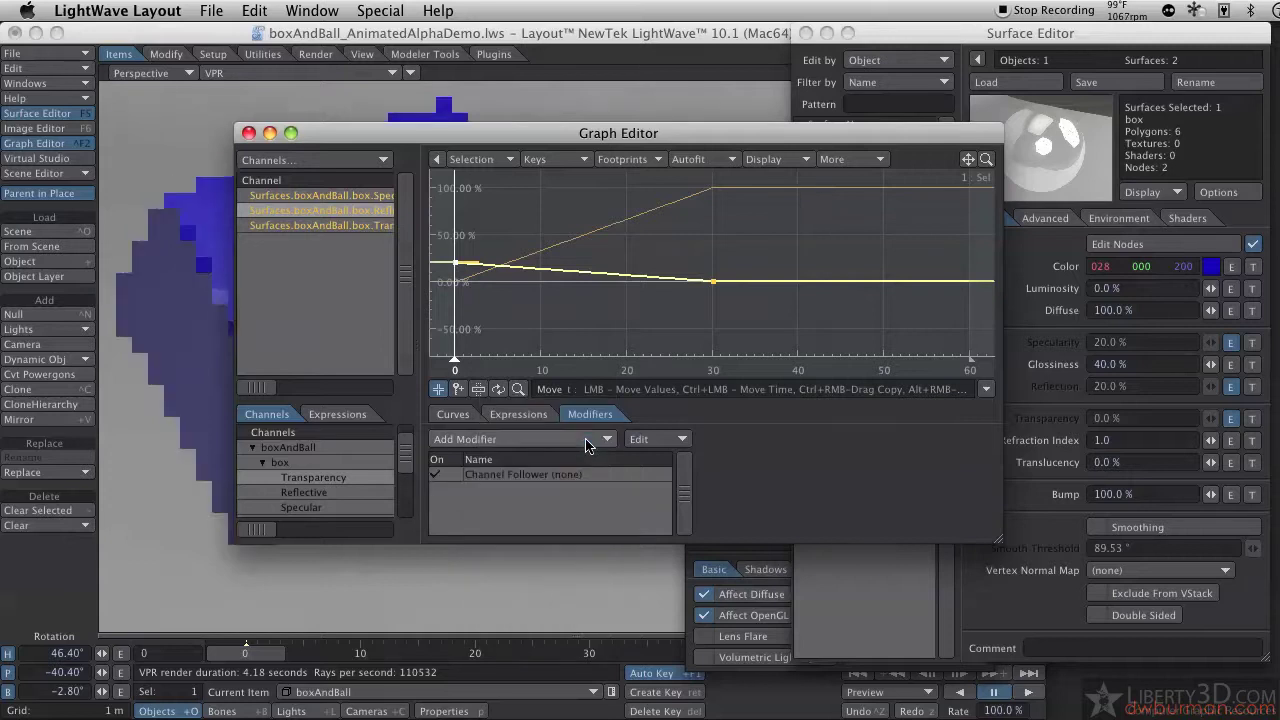
double_click(530, 474)
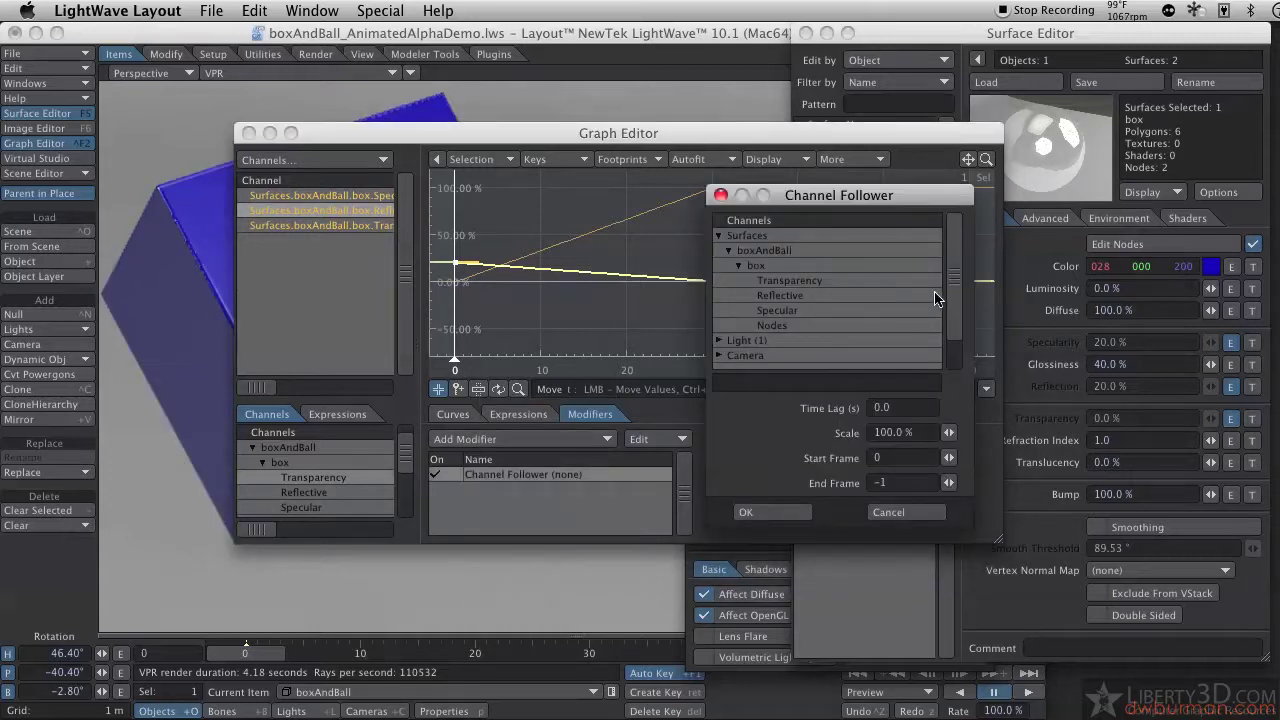
left_click(783, 283)
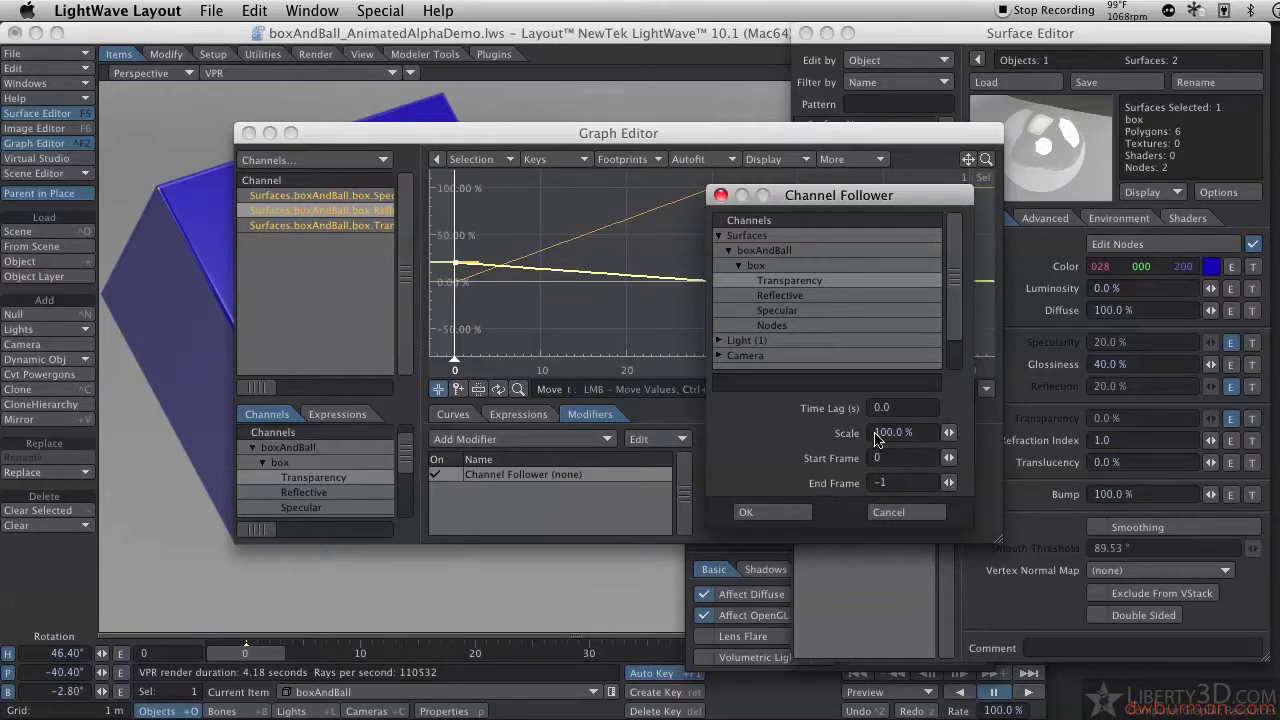
left_click(780, 512)
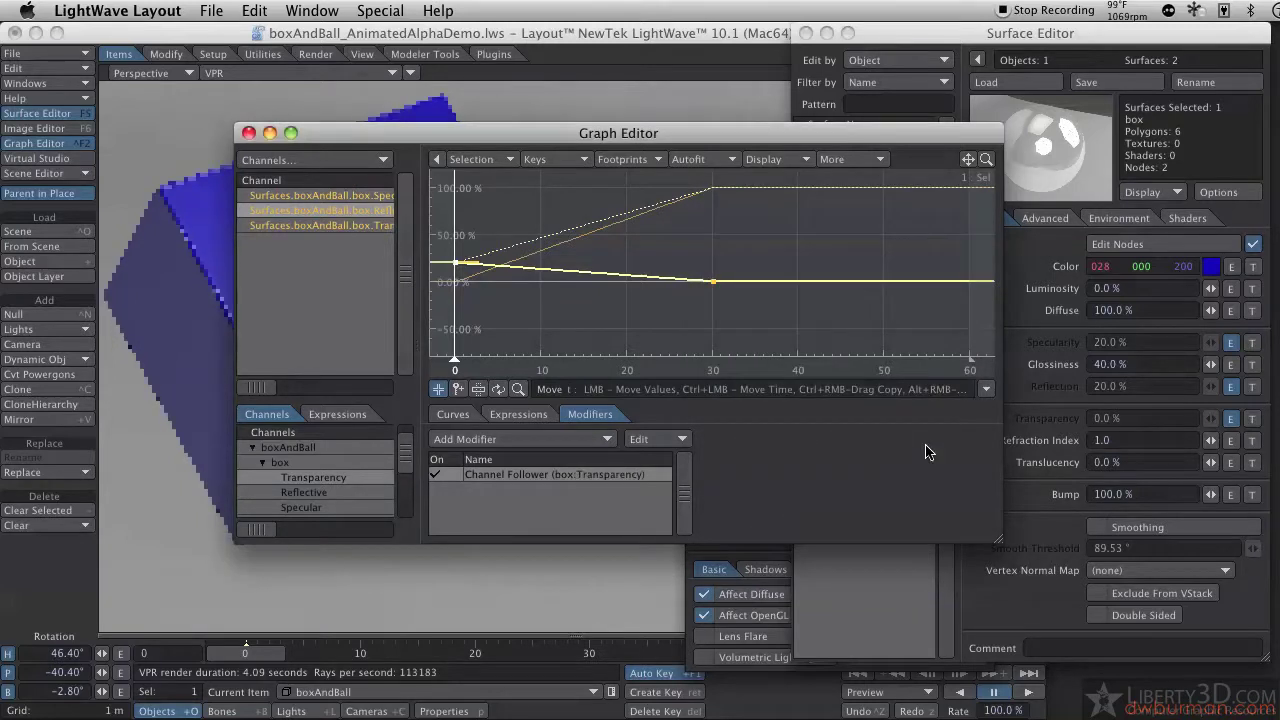
- Set the Channel Follower's Scale to about -20% so Reflection decreases as Transparency increases
double_click(505, 474)
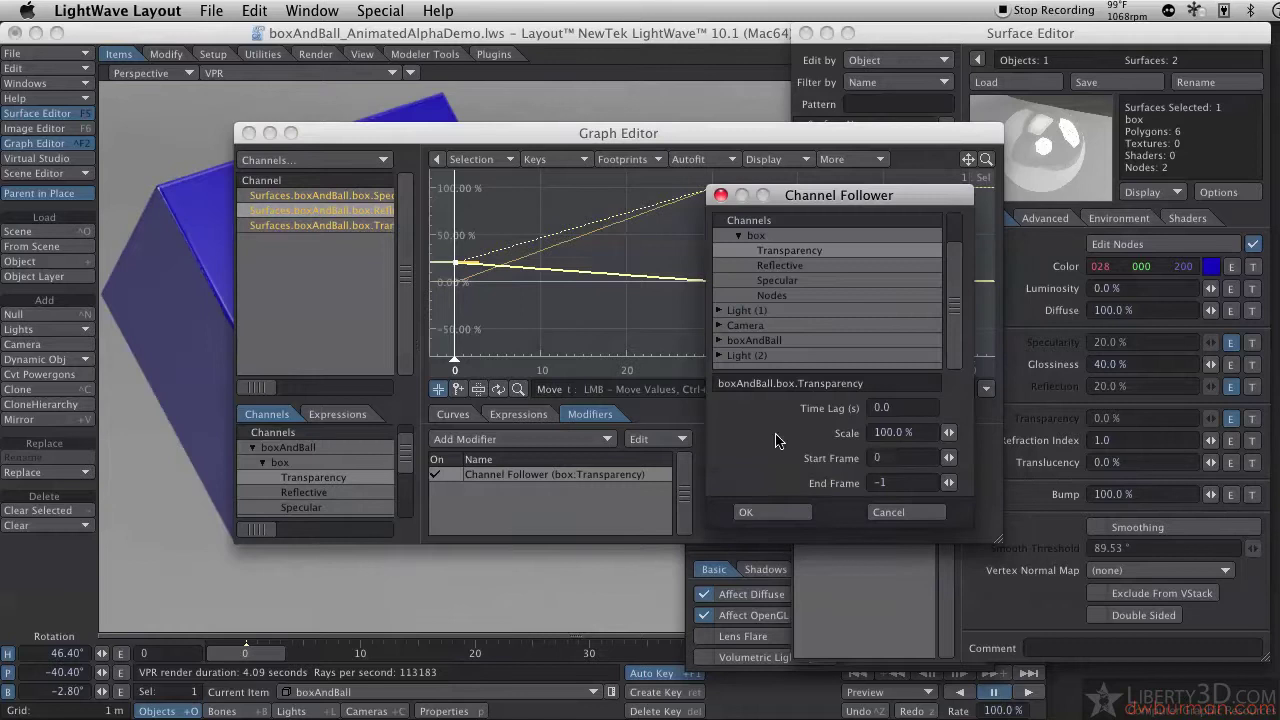
left_click(879, 432)
left_click(770, 512)
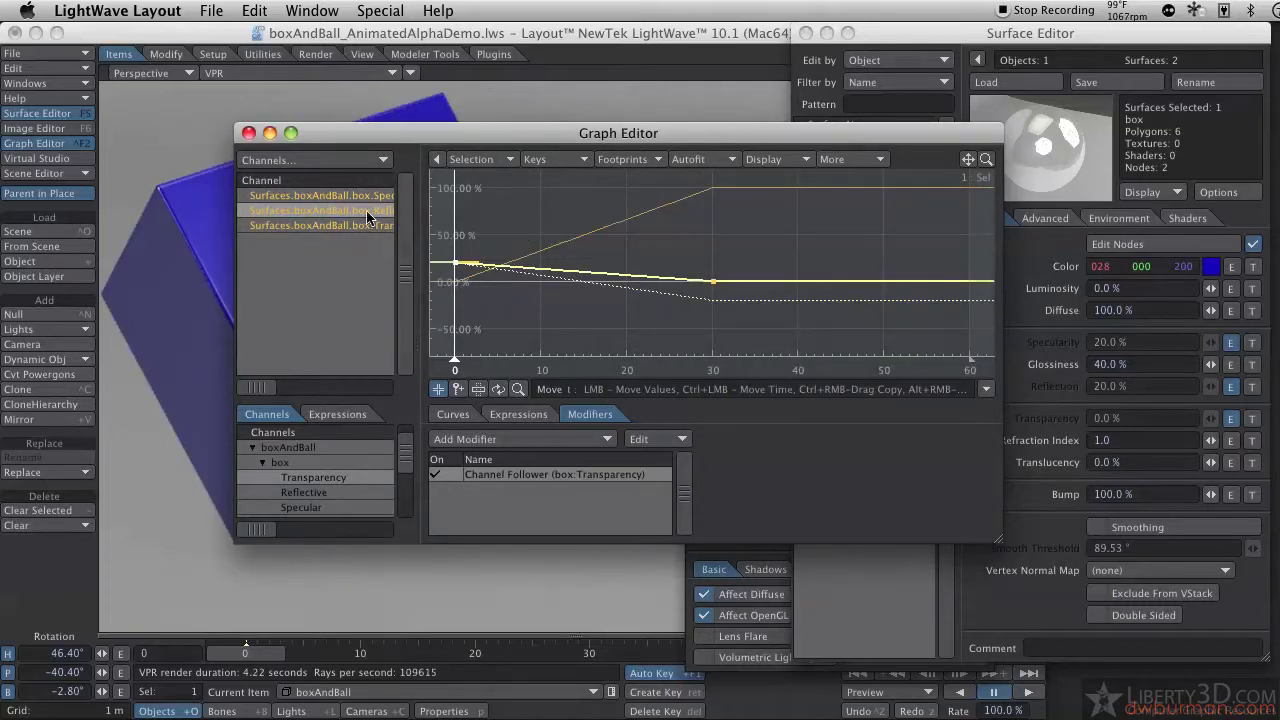
- Select both keys of the Reflection curve and set their value to 0%
right_click_drag(447, 235, 844, 294)
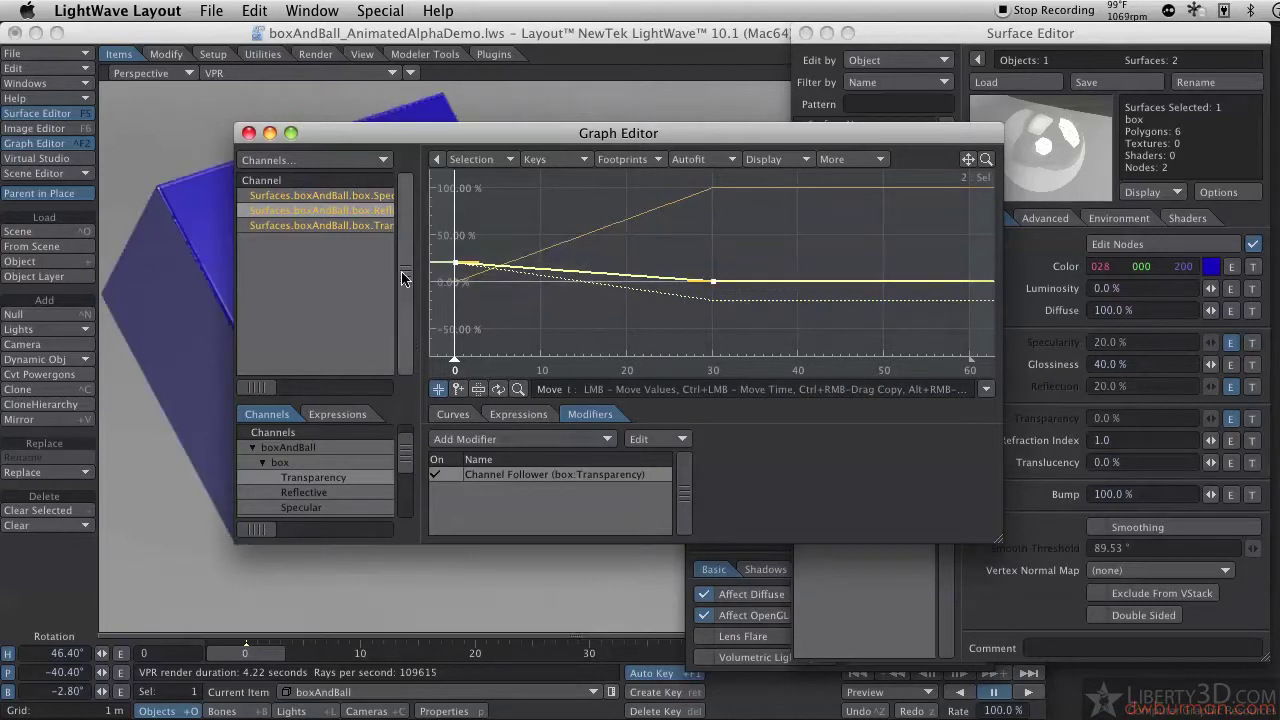
left_click(452, 414)
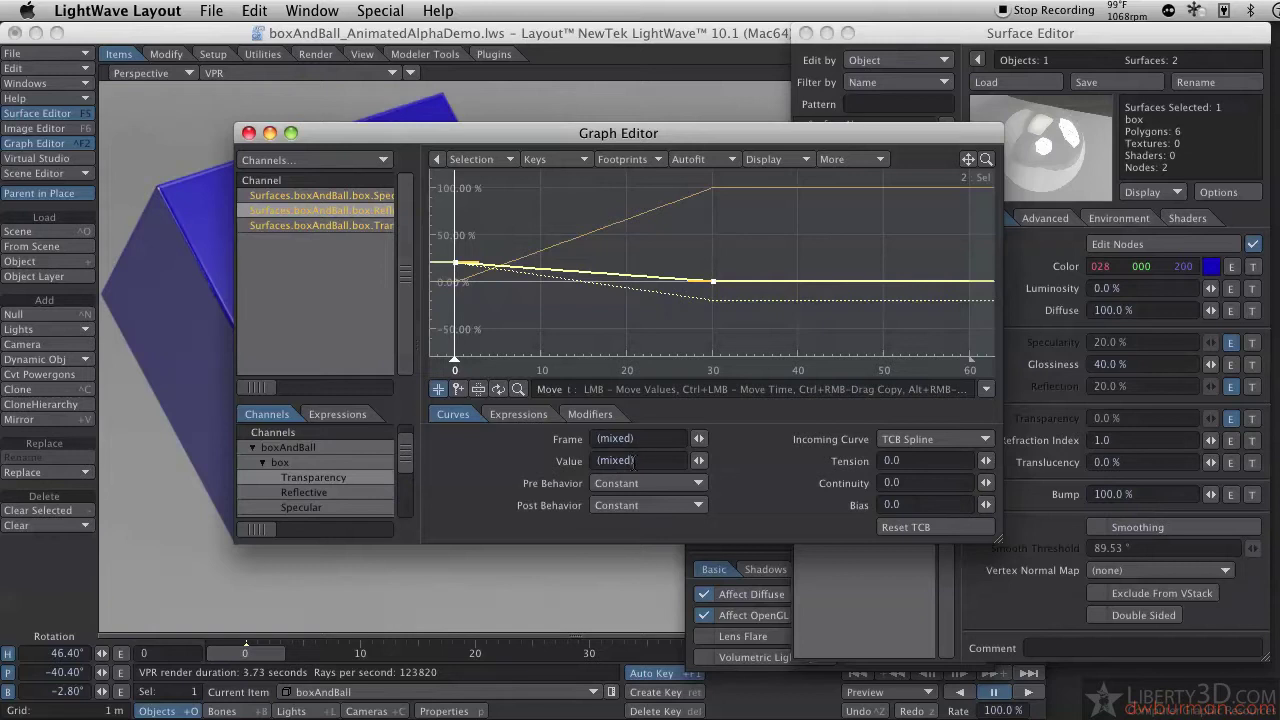
left_click(634, 462)
type("0")
key("Return")
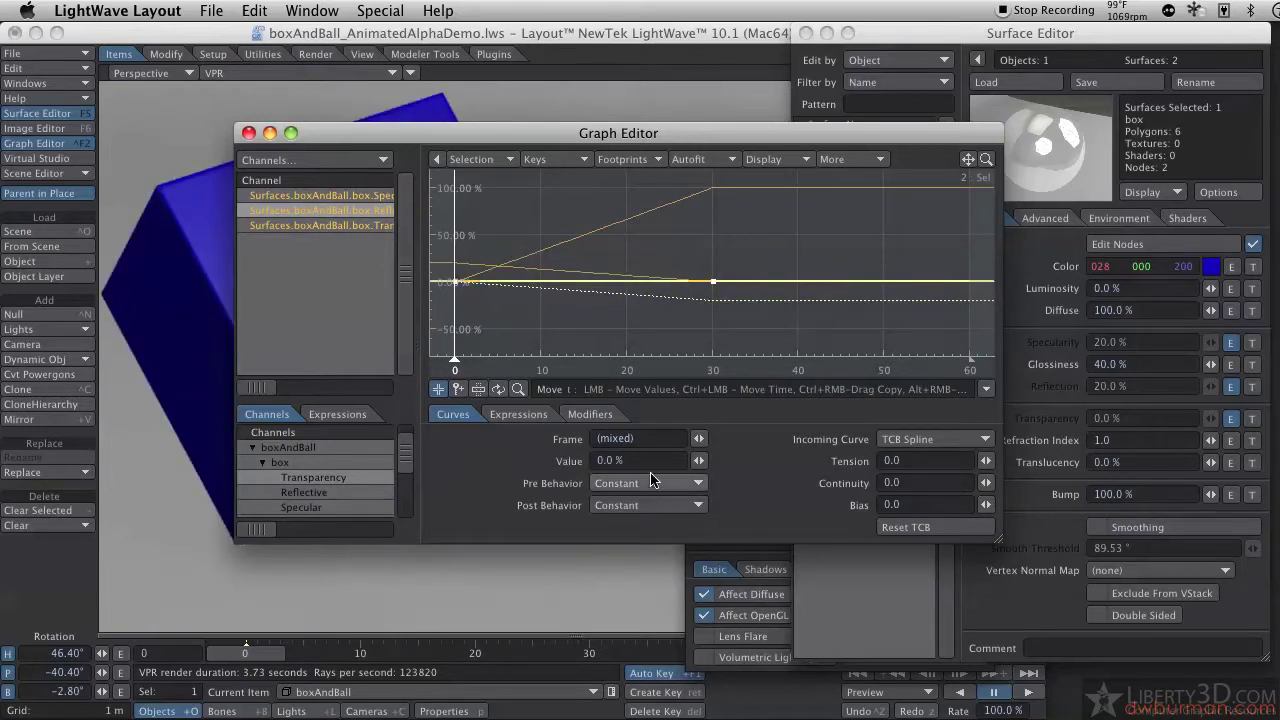
- Set both selected Reflection keys to 100%
left_click_drag(640, 460, 500, 453)
type("10")
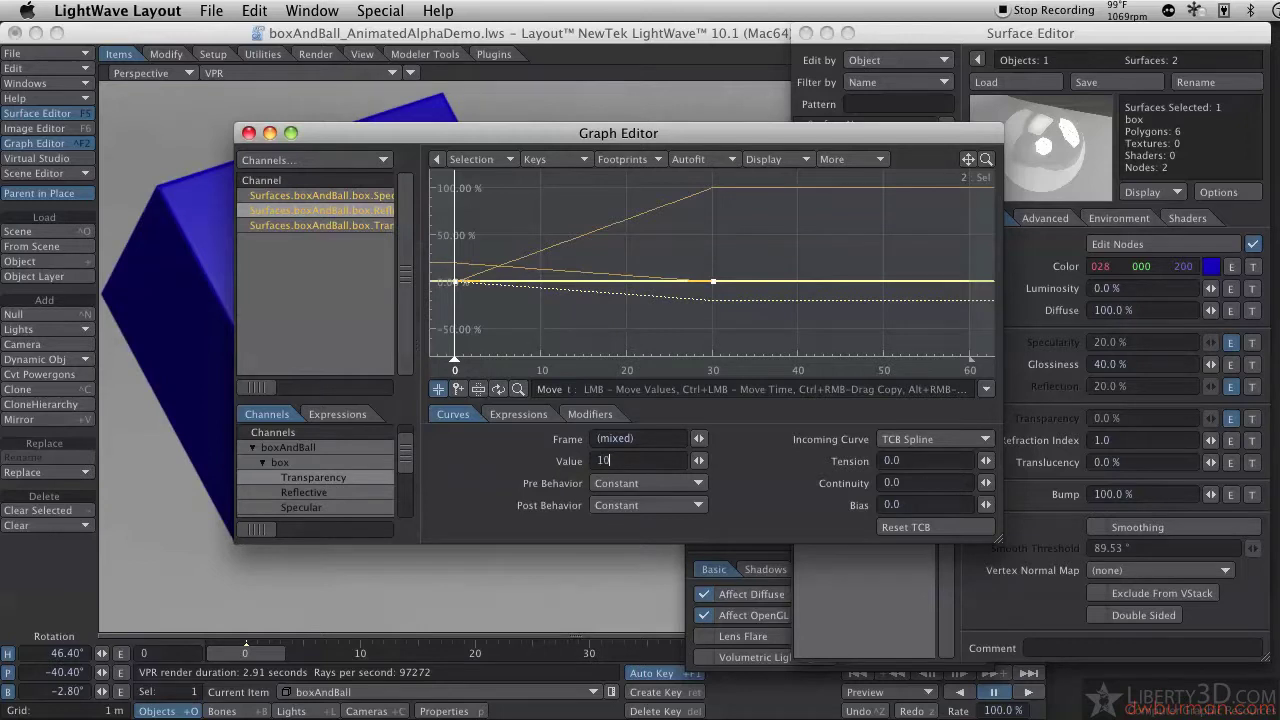
type("0")
key("Return")
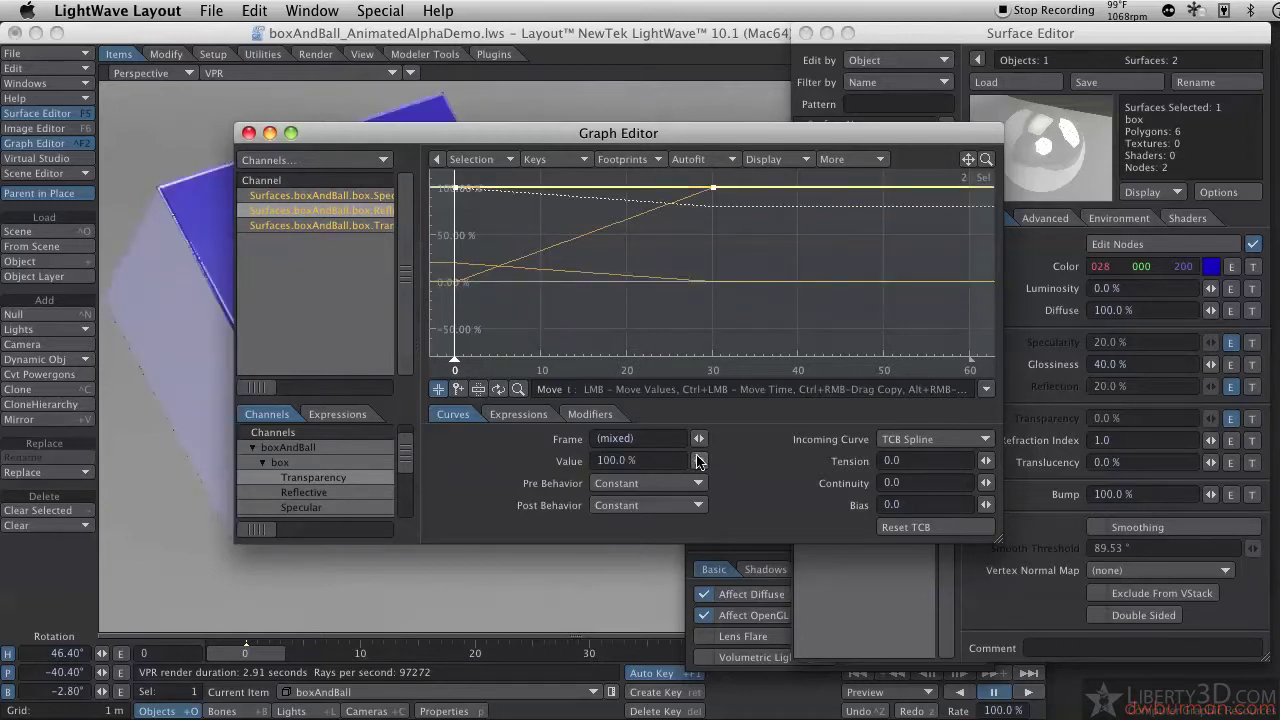
- Set both selected Reflection keys to 20% and return to the channel's modifier list
mouse_move(698, 461)
left_mouse_down()
mouse_move(640, 461)
mouse_move(676, 461)
left_mouse_up()
left_click(640, 461)
type("2")
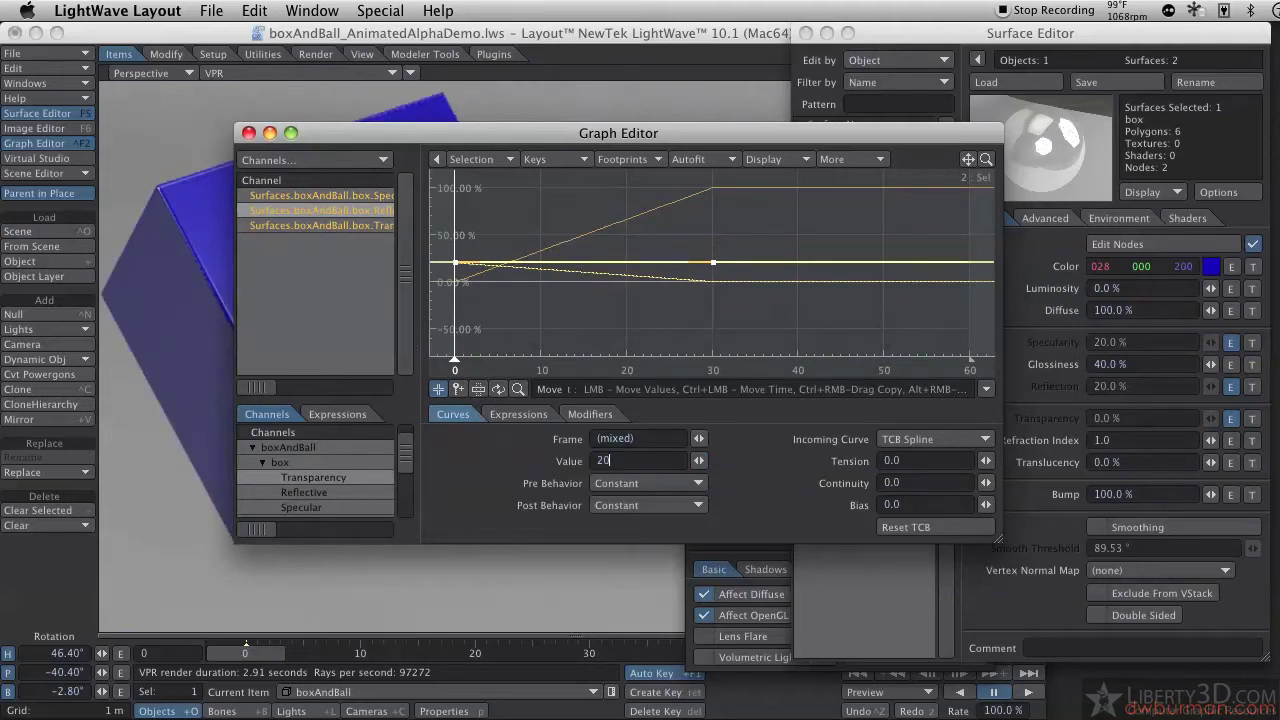
type("0")
key("Return")
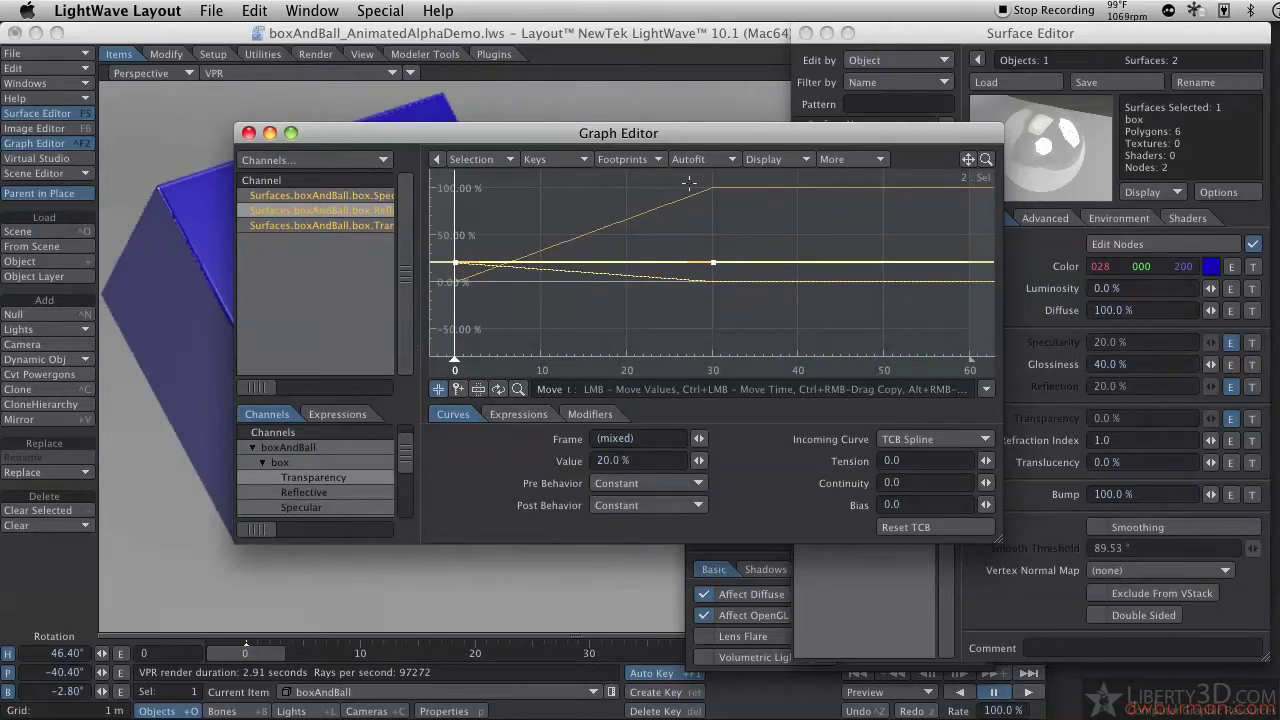
left_click(590, 414)
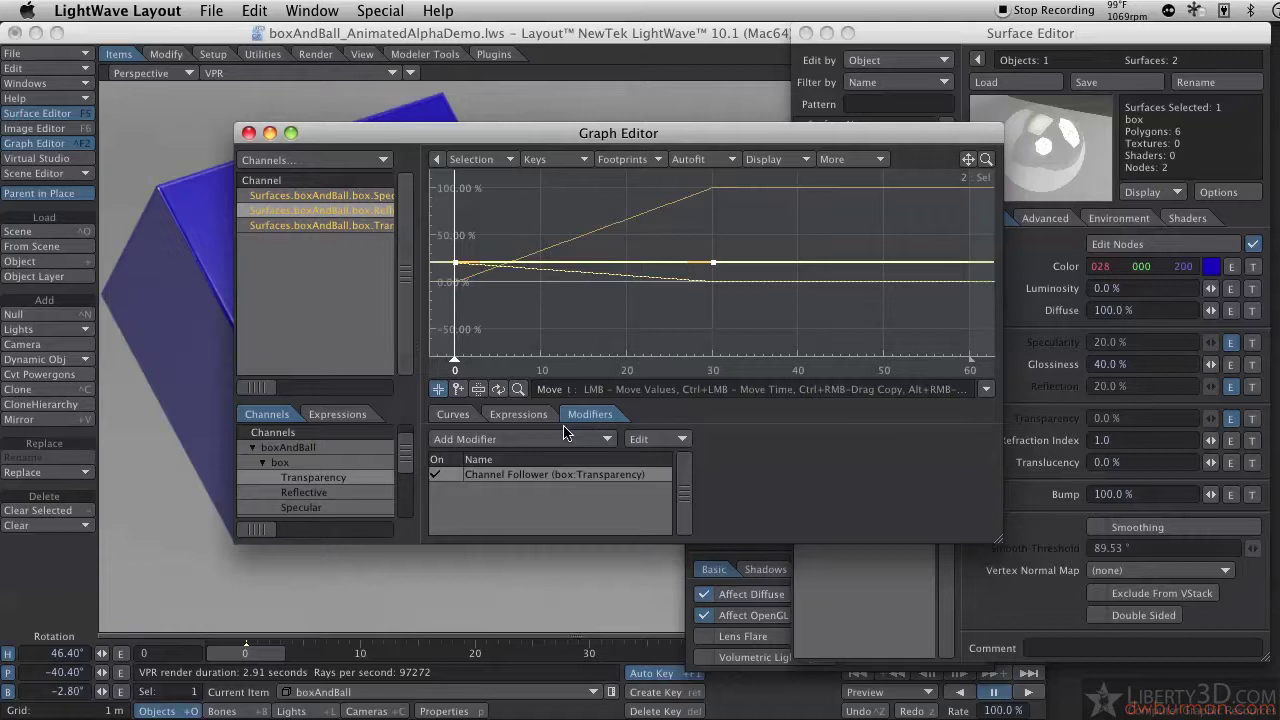
- Select the box's Specularity channel and create a new expression named "specdksla[pd"
left_click(455, 414)
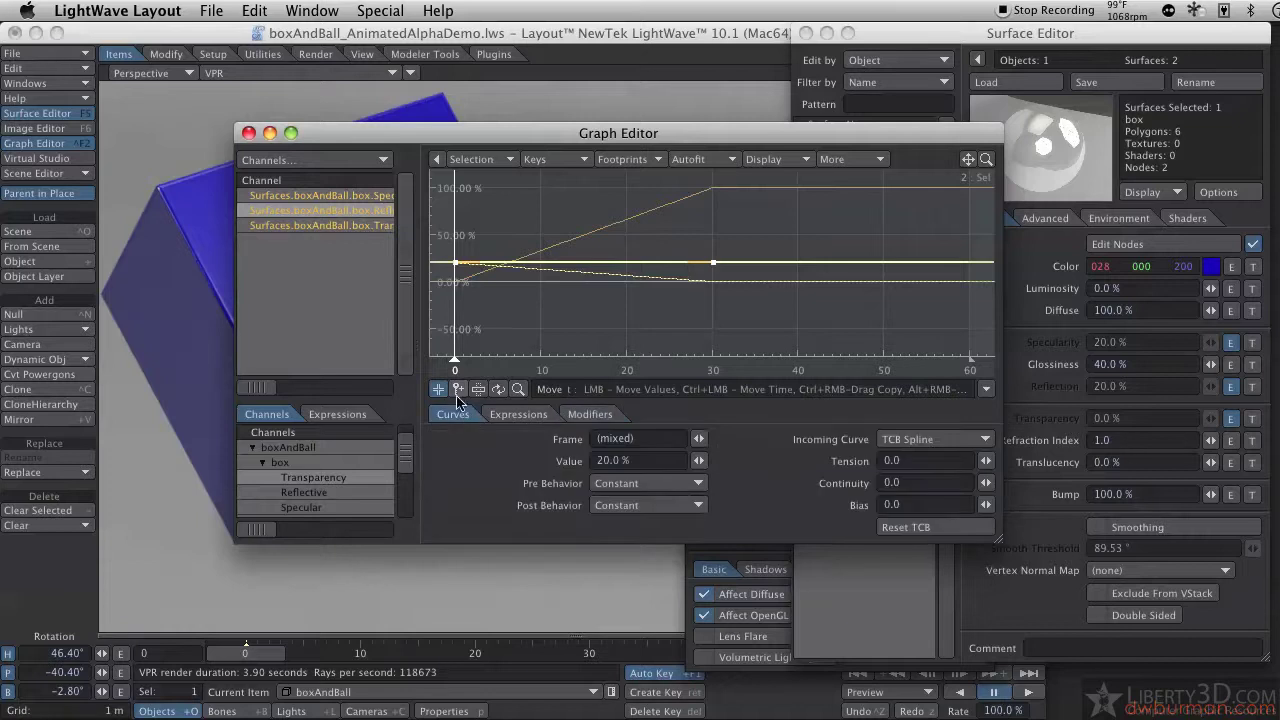
left_click(374, 212)
left_click(520, 415)
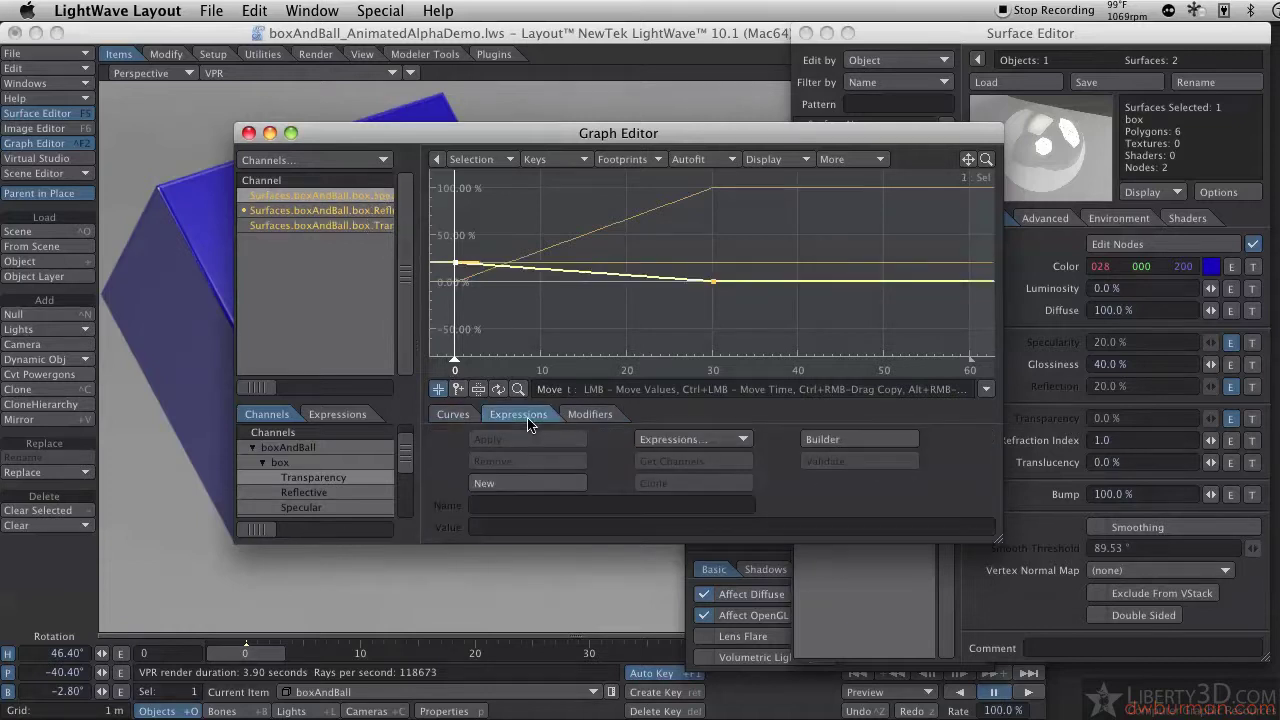
left_click(518, 485)
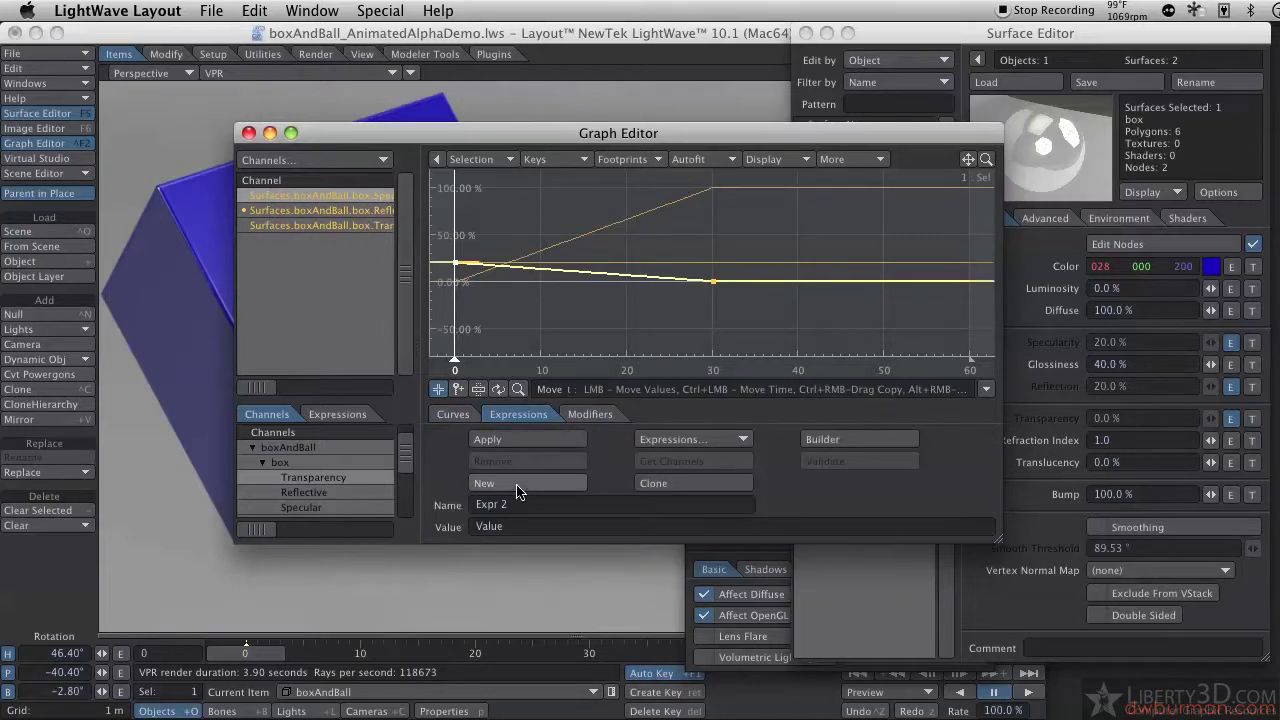
left_click(539, 505)
type("t")
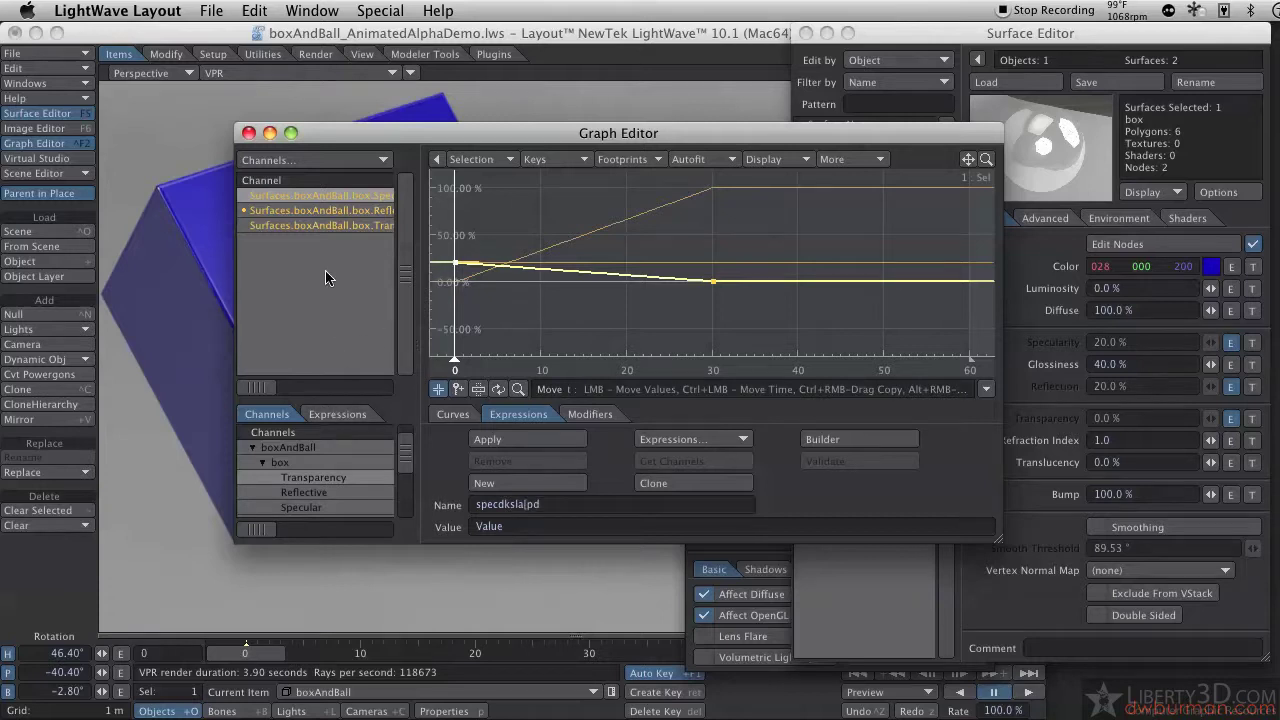
- Replace the expression's value with a reference to the box's Transparency channel, [Surfaces.boxAndBall.box.Transparency]
left_click(308, 227)
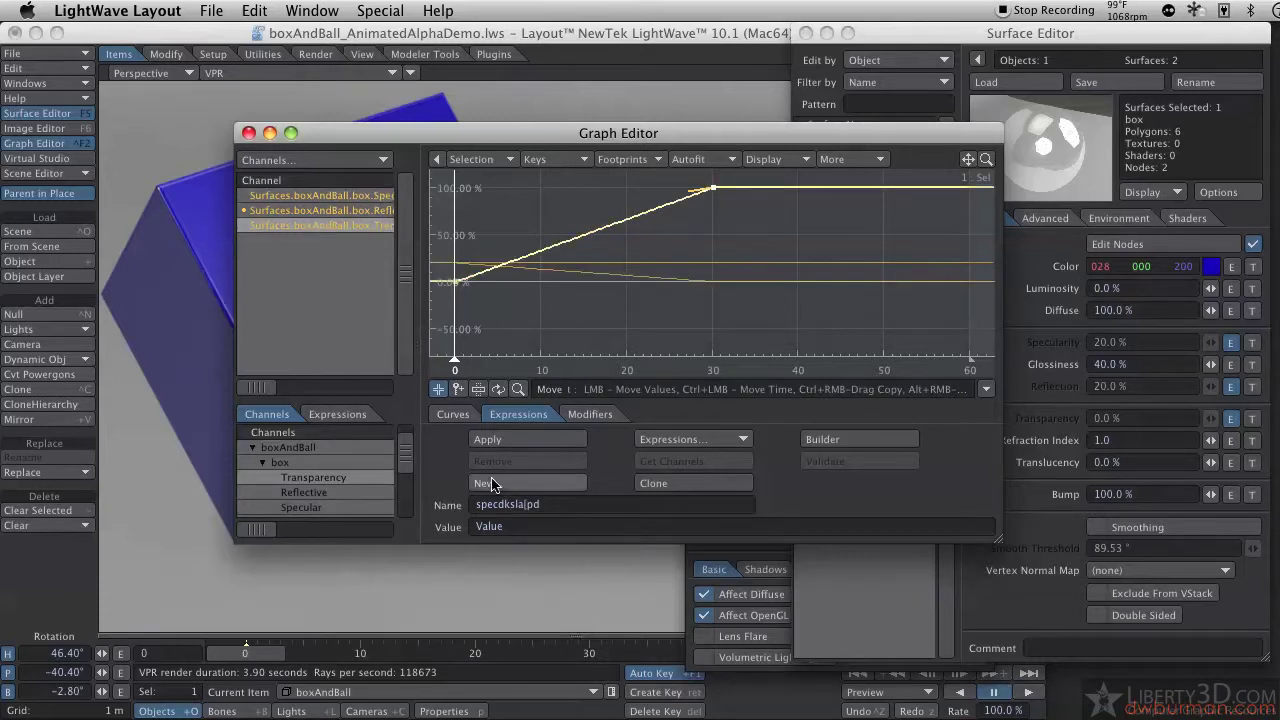
left_click(522, 527)
key("BackSpace")
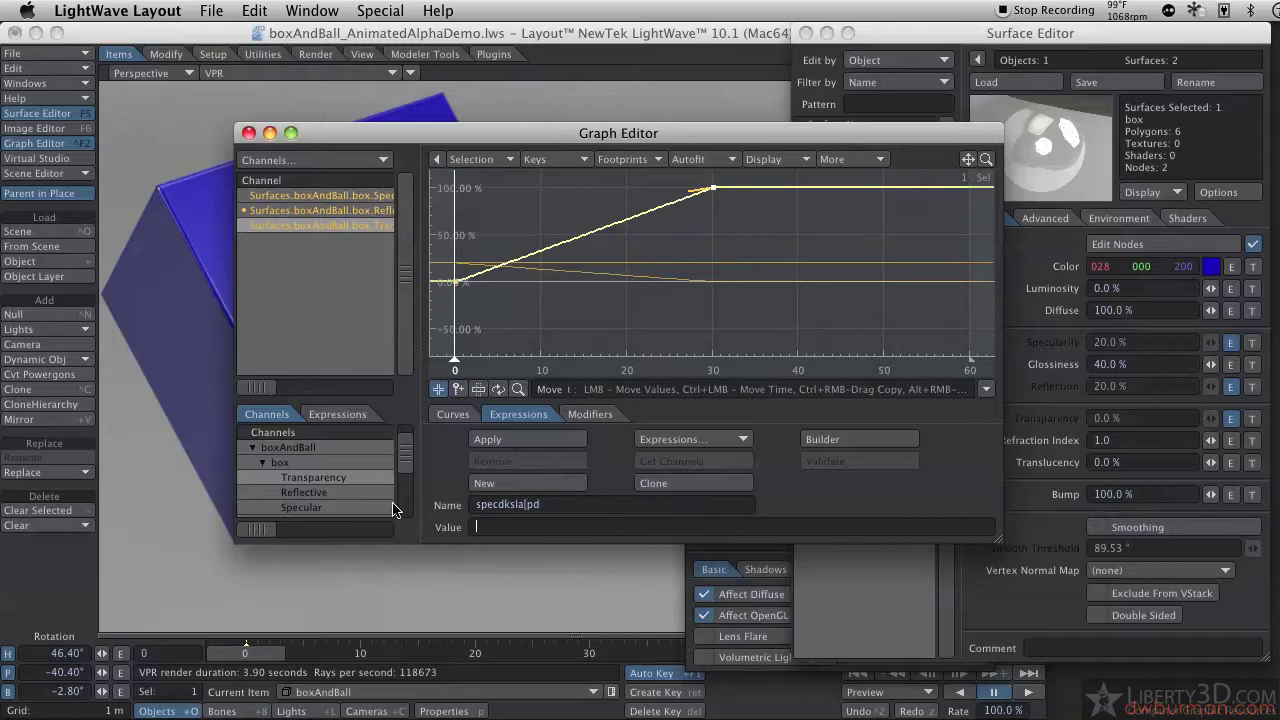
right_click(347, 229)
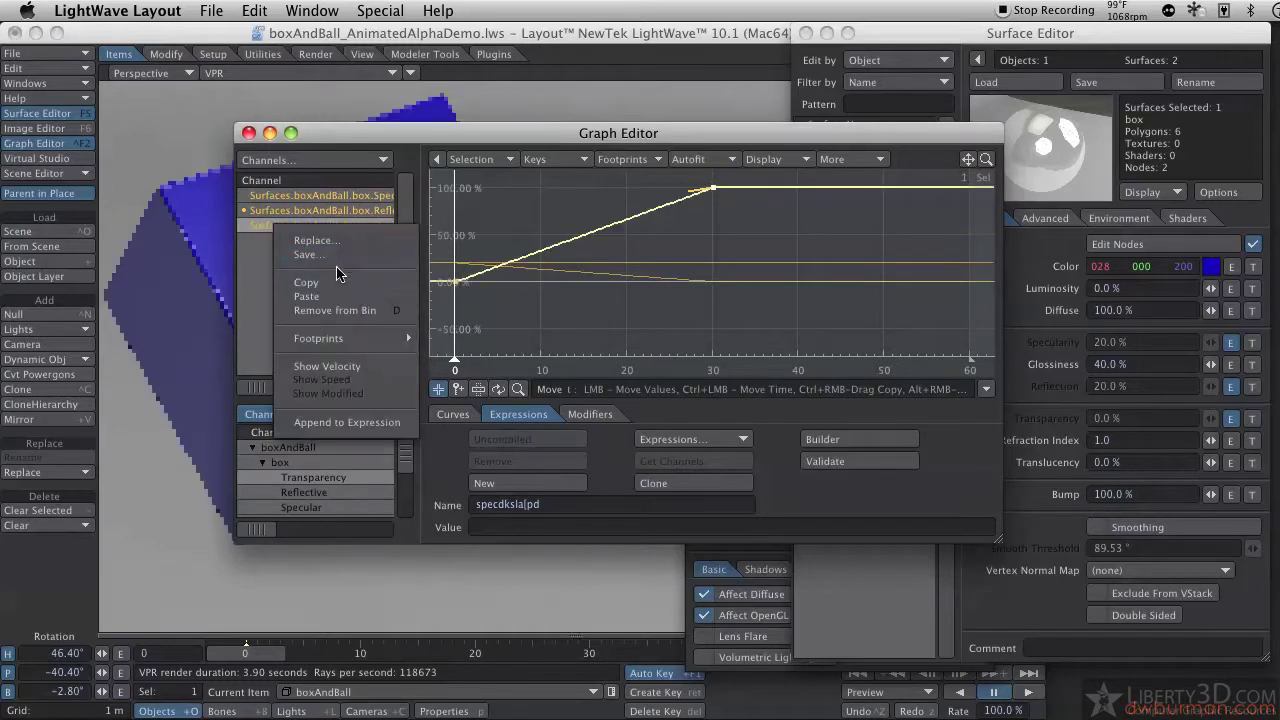
left_click(324, 426)
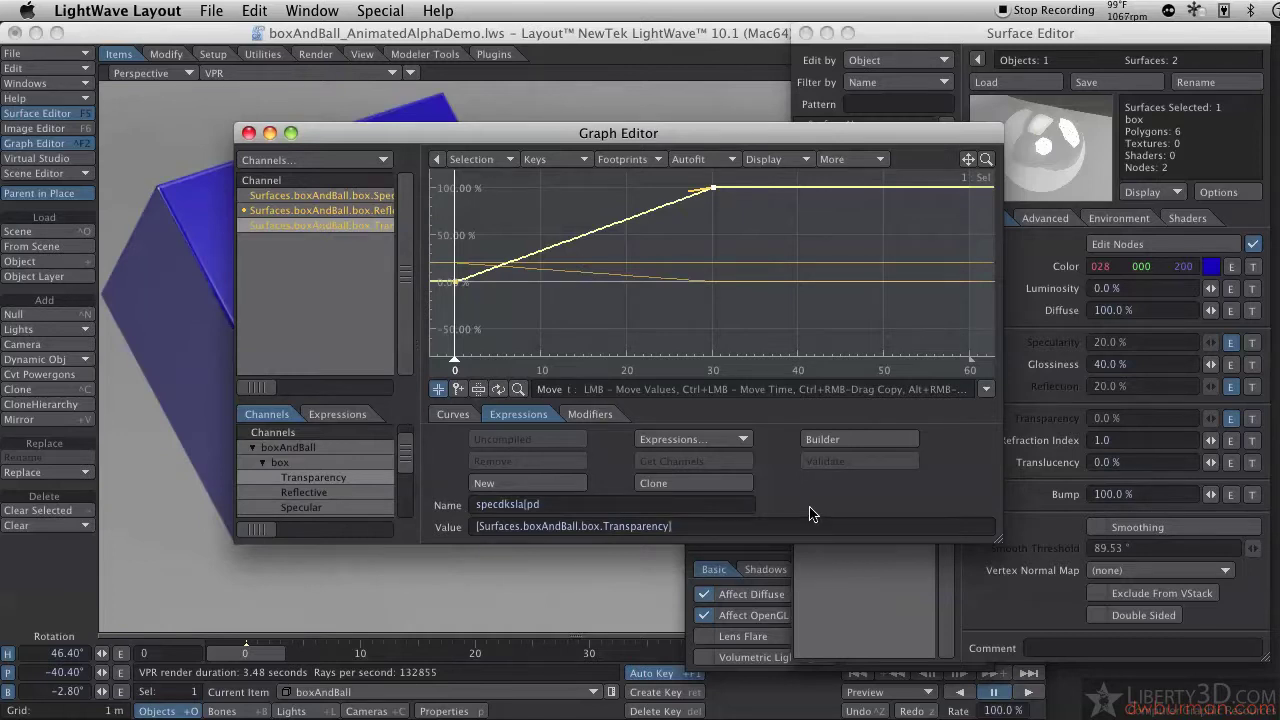
- Close the Graph Editor and remove the Specularity, Reflection and Transparency envelopes from the box surface
left_click(249, 133)
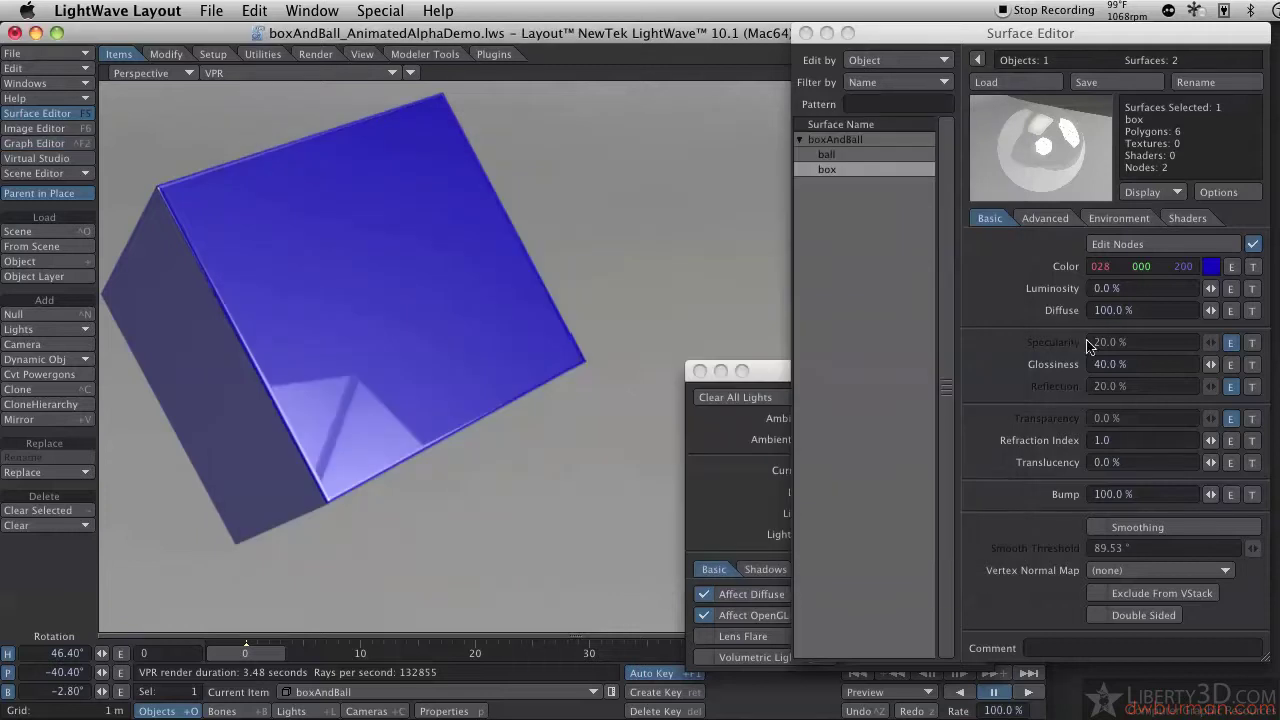
left_click(1229, 420)
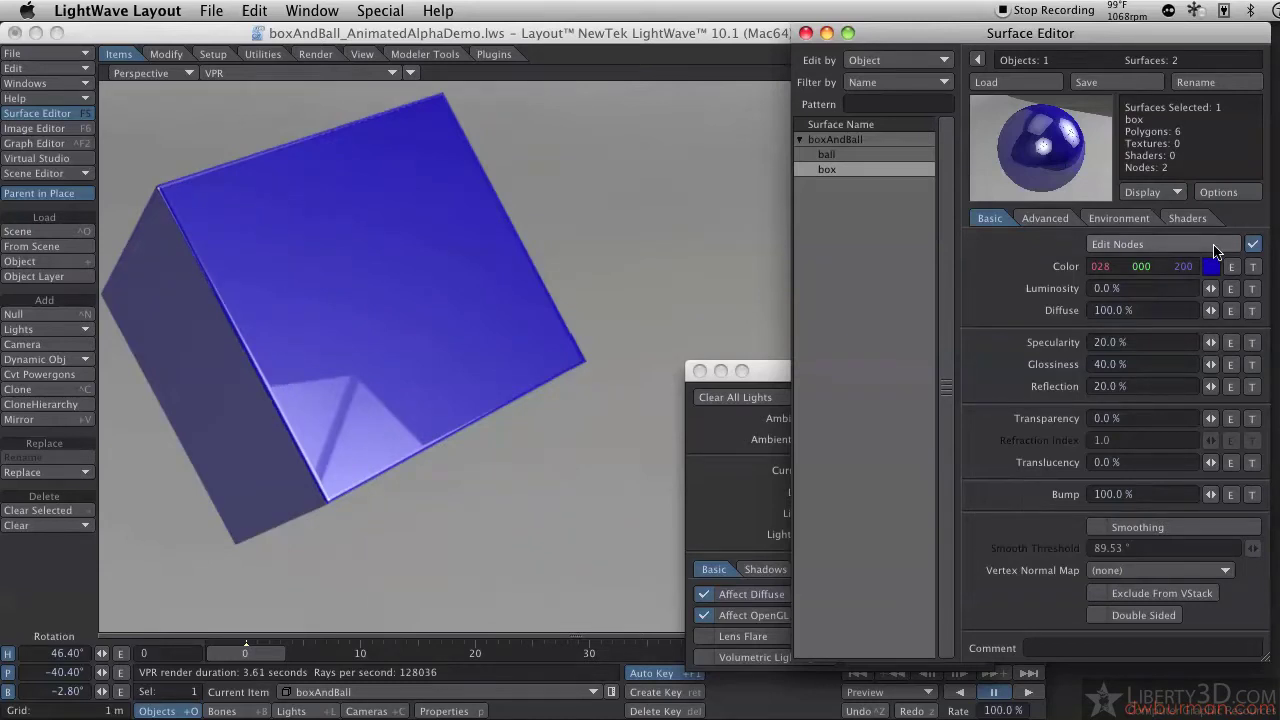
- Examine the Edge (1) node's settings in the box's Node Editor, then disconnect and reconnect its Normal output to the surface Normal
left_click(1215, 250)
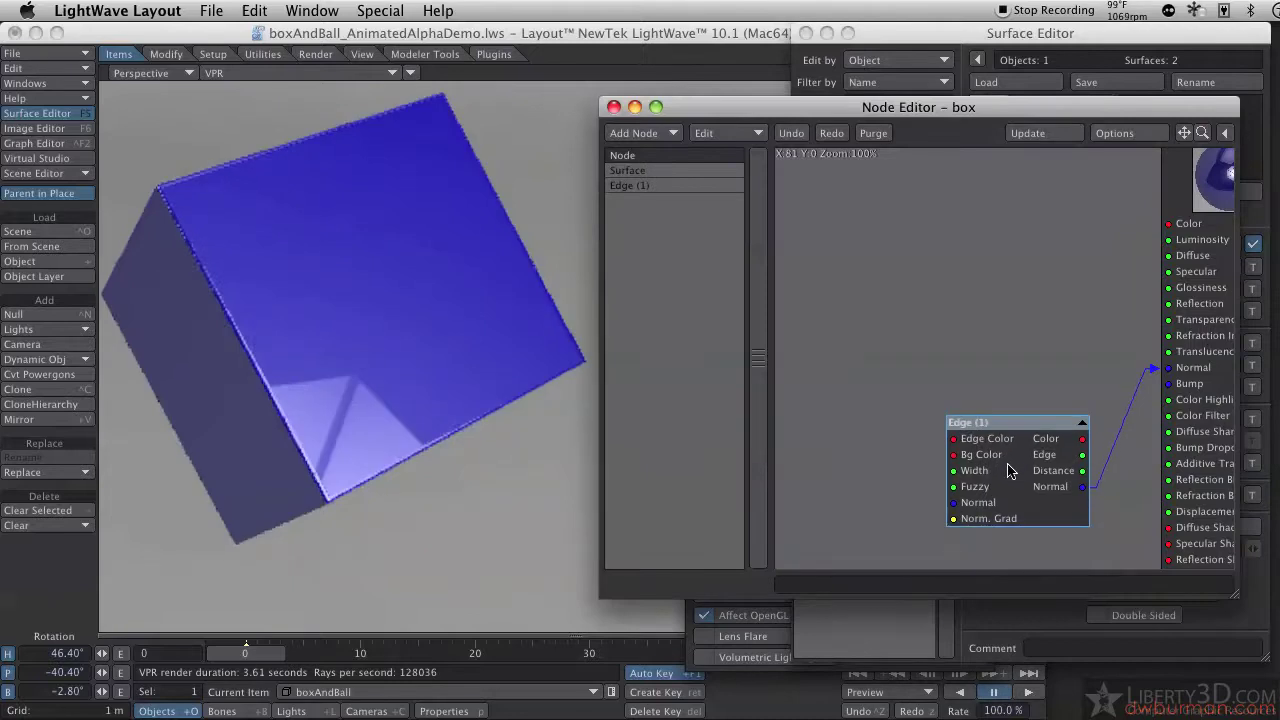
left_click_drag(1008, 470, 1009, 484)
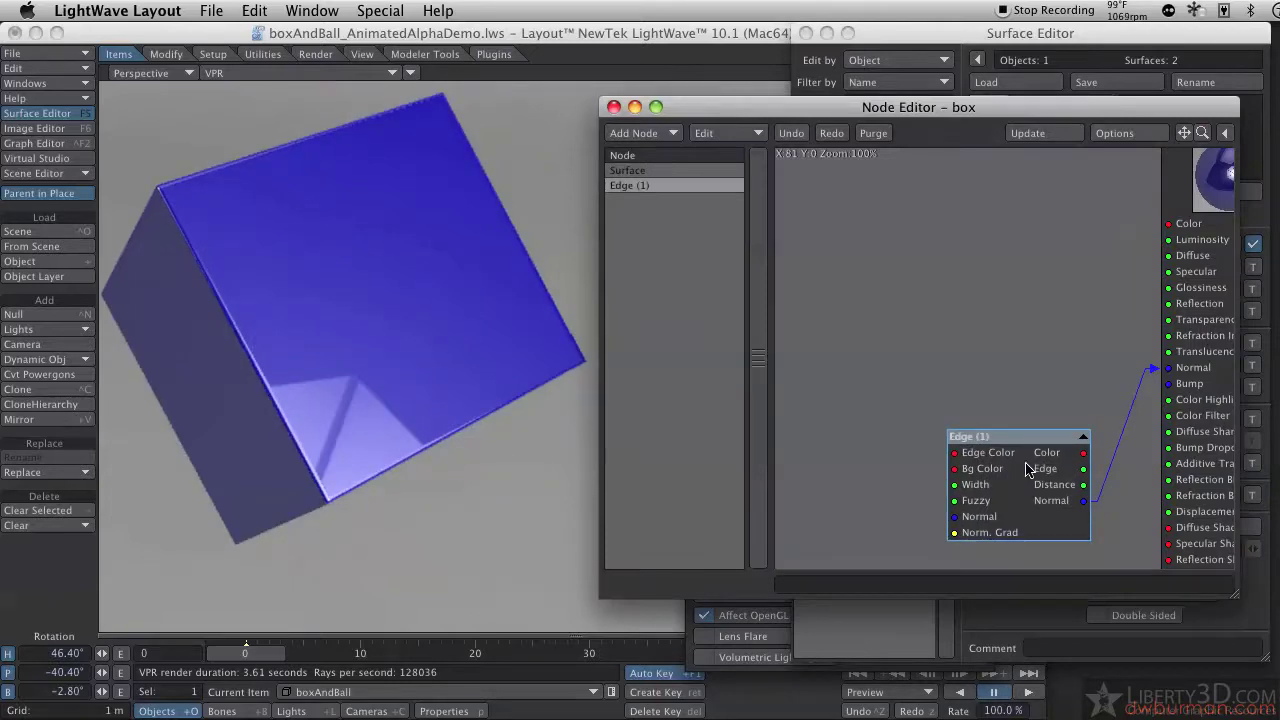
double_click(1018, 488)
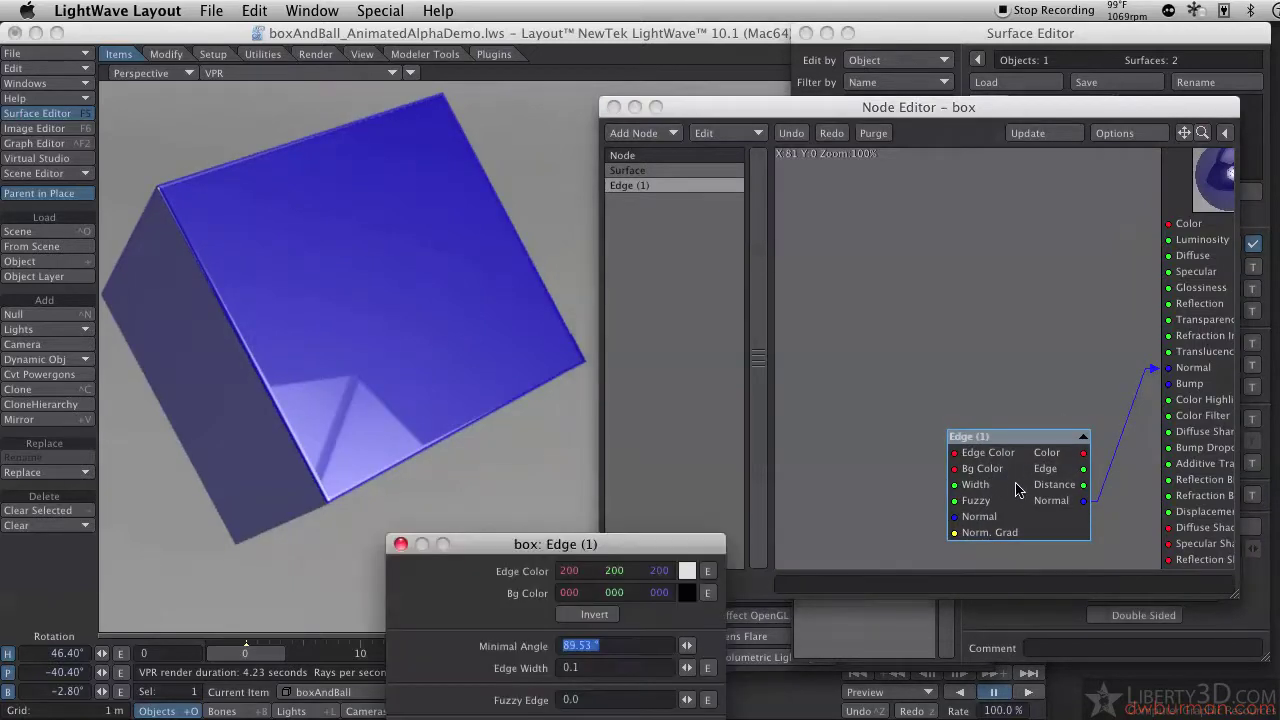
left_click_drag(589, 534, 824, 235)
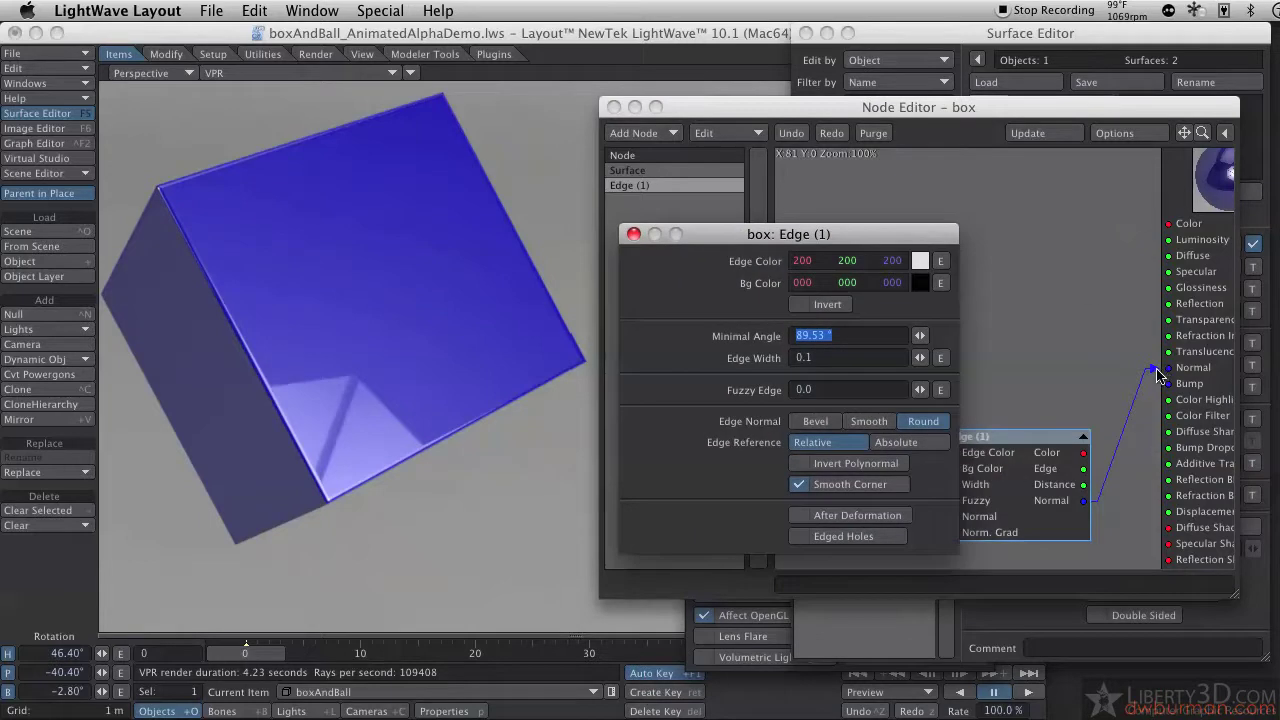
left_click_drag(1157, 375, 1152, 368)
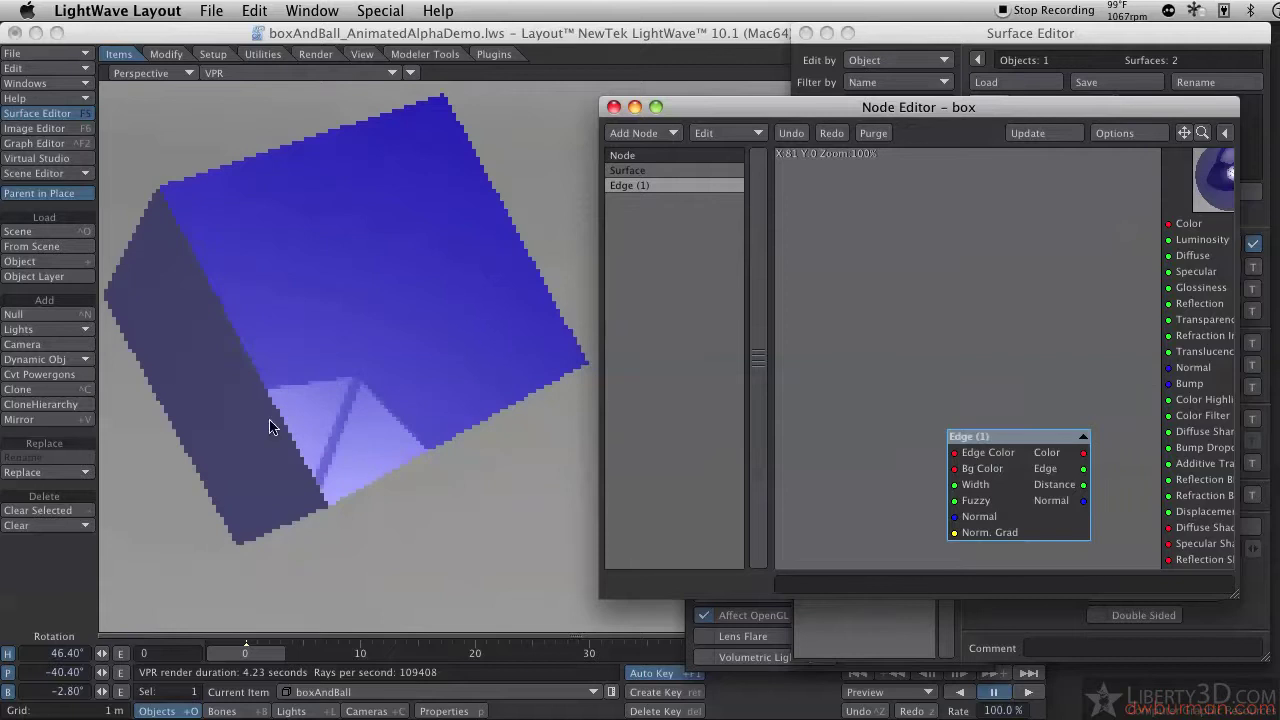
left_click_drag(1083, 500, 1192, 370)
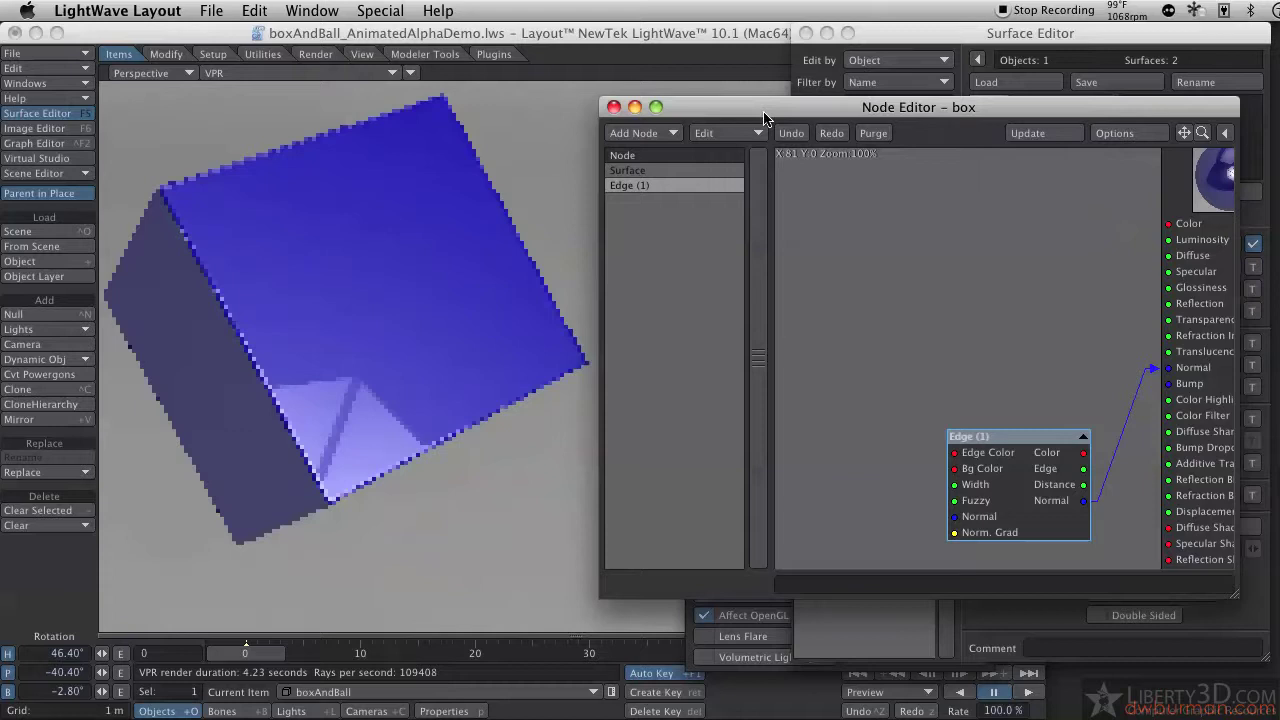
- Add a constant Scalar node, place it away from the Edge node, and view its settings
left_click(659, 143)
mouse_move(660, 179)
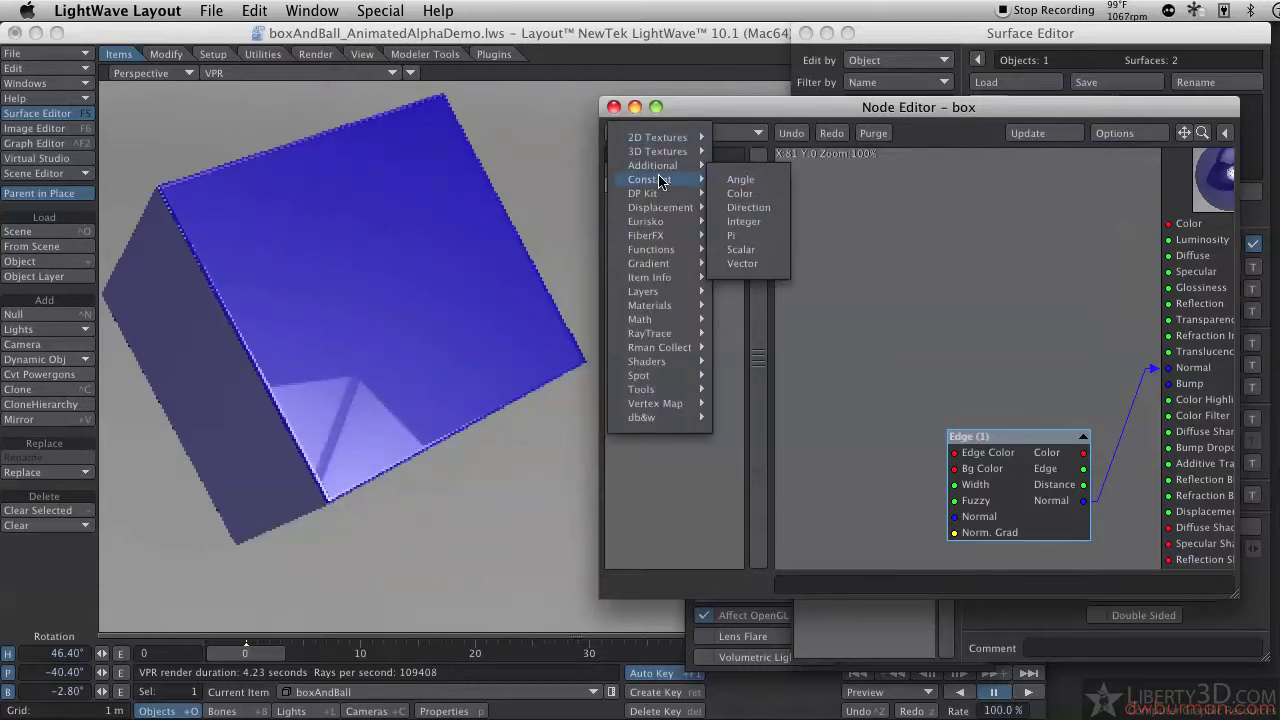
left_click(762, 249)
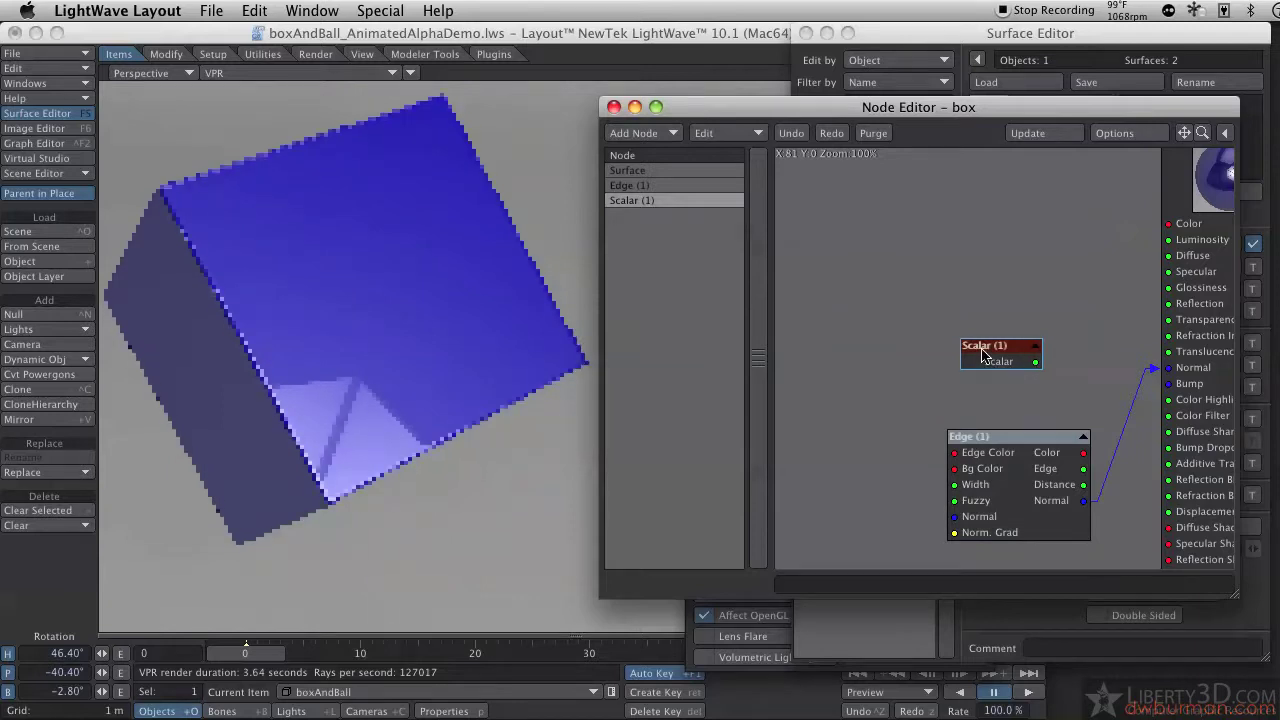
left_click_drag(985, 370, 808, 227)
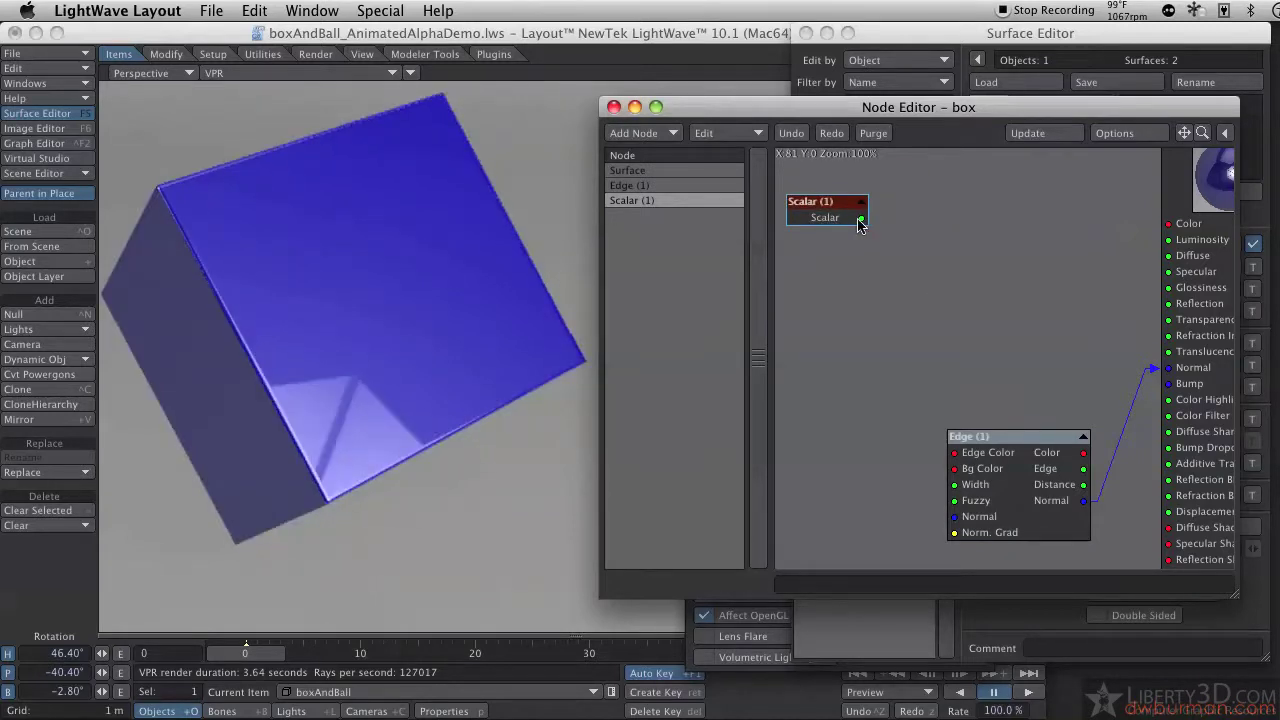
double_click(854, 219)
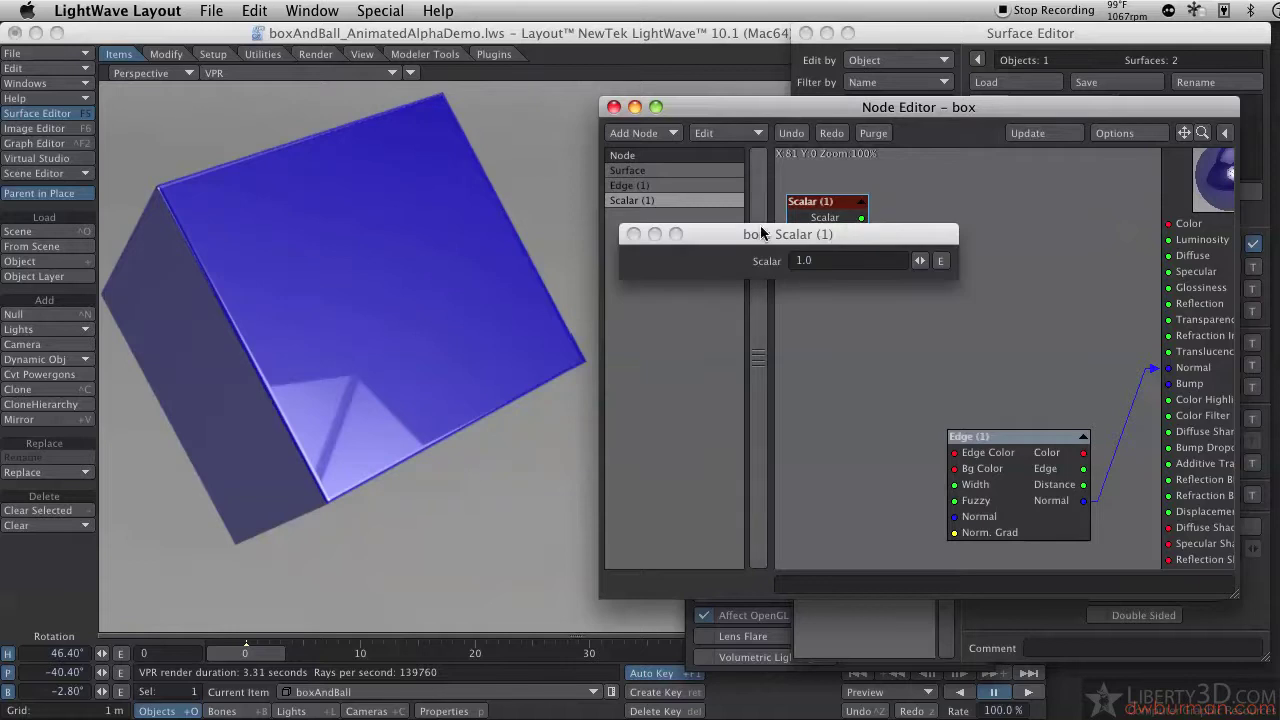
- Try out a constant Vector node by viewing its X, Y and Z settings, and delete the node
left_click(640, 133)
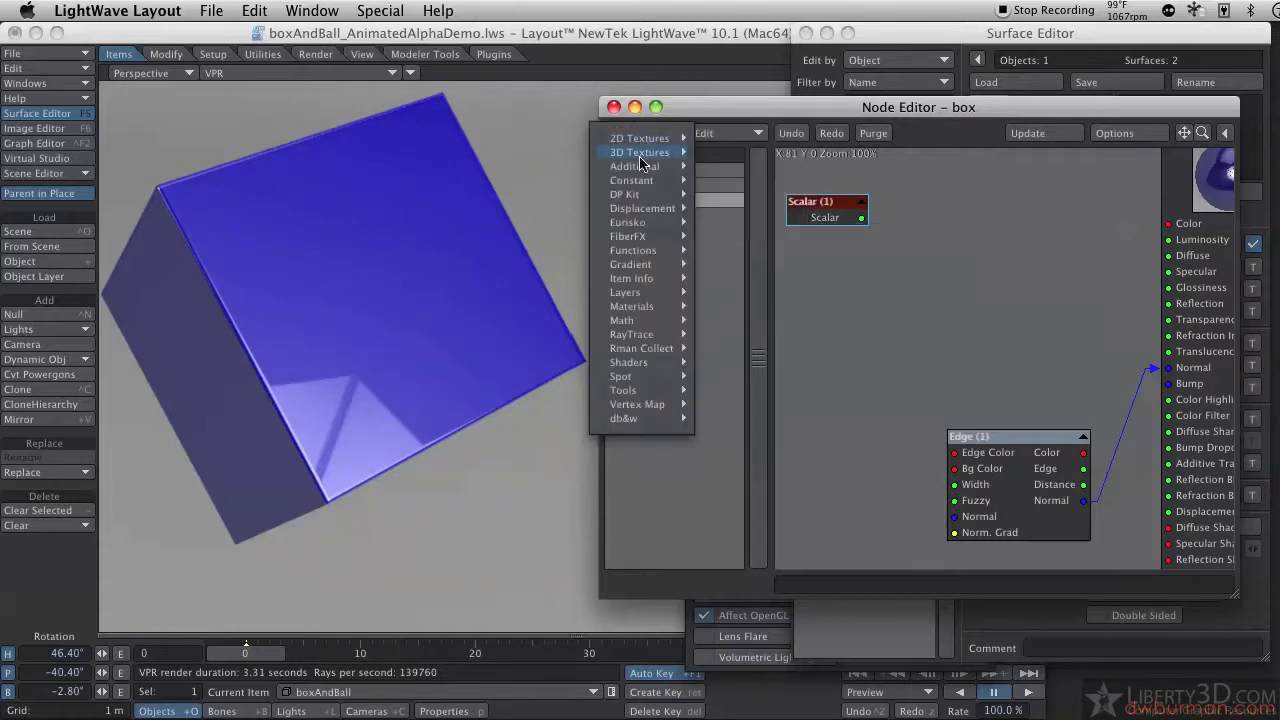
mouse_move(660, 181)
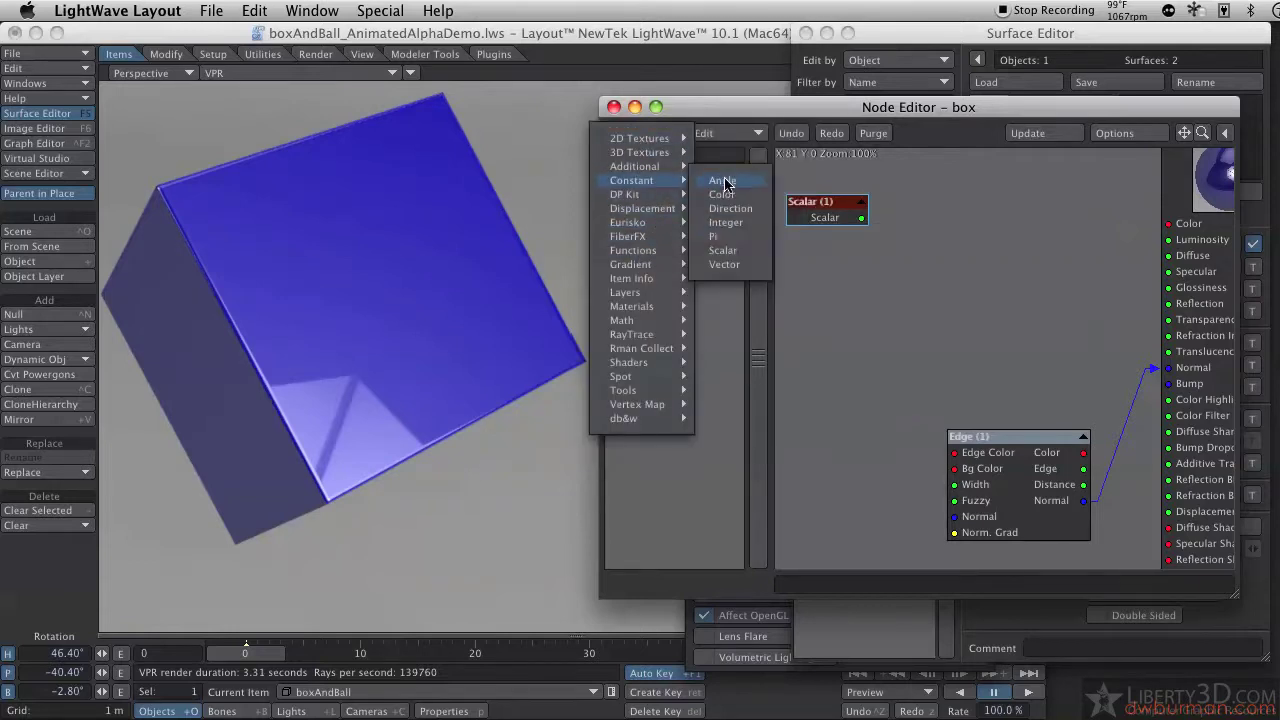
left_click(729, 265)
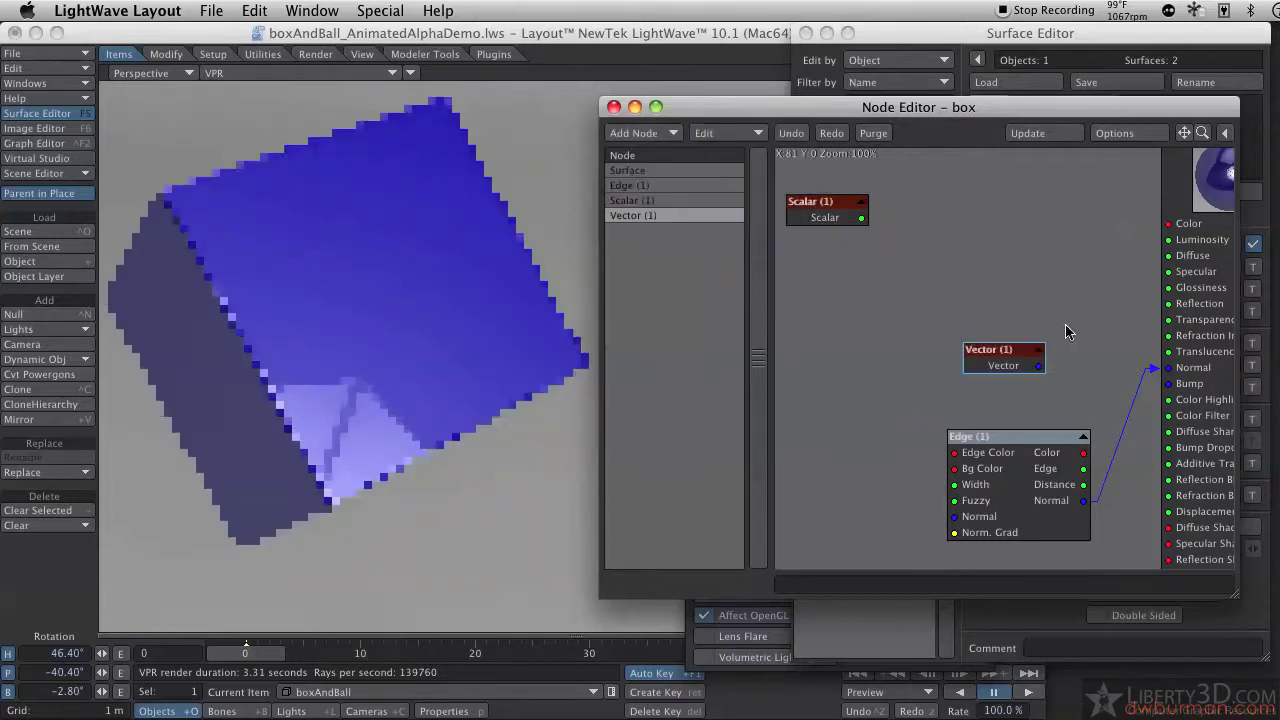
left_click_drag(1005, 365, 843, 273)
double_click(843, 273)
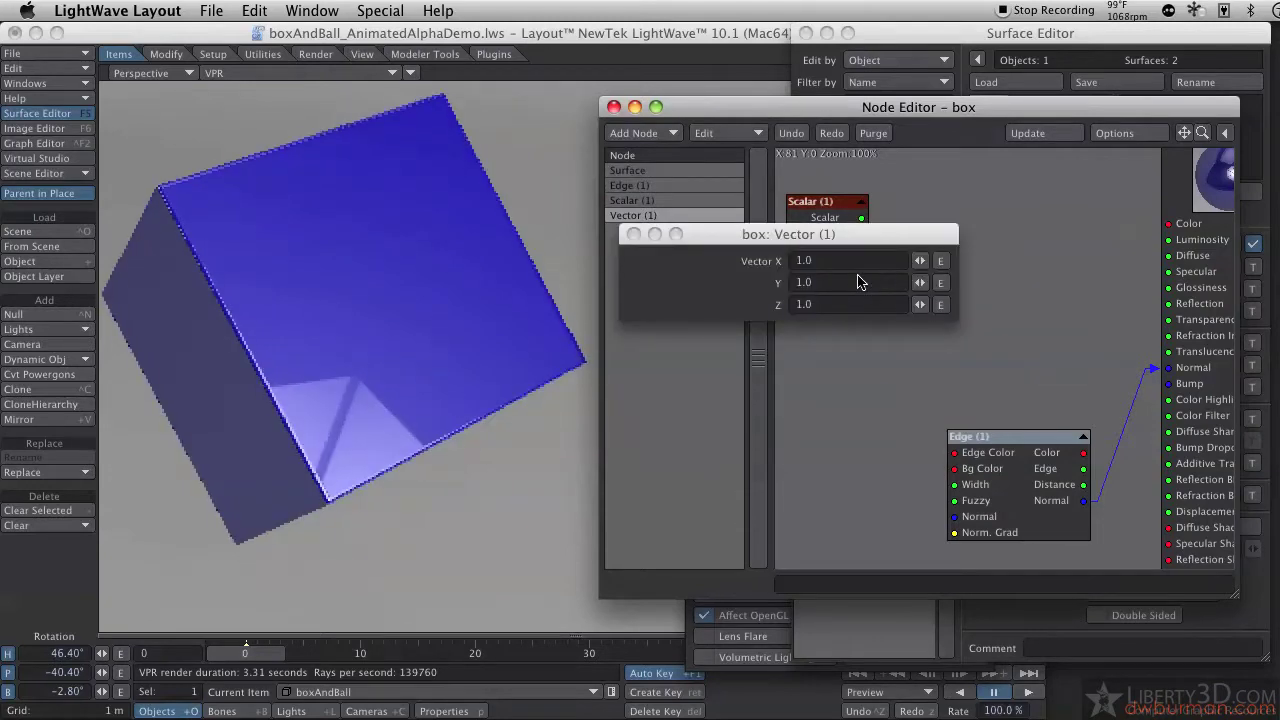
left_click(634, 235)
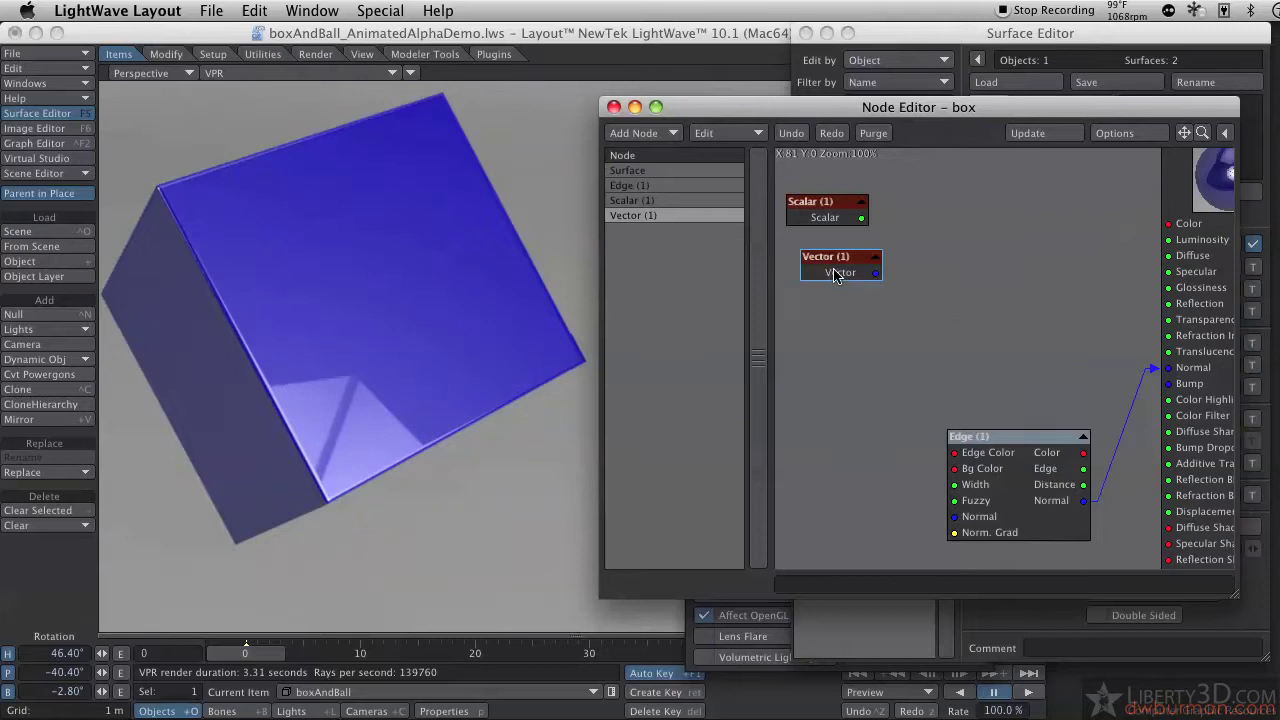
key("Delete")
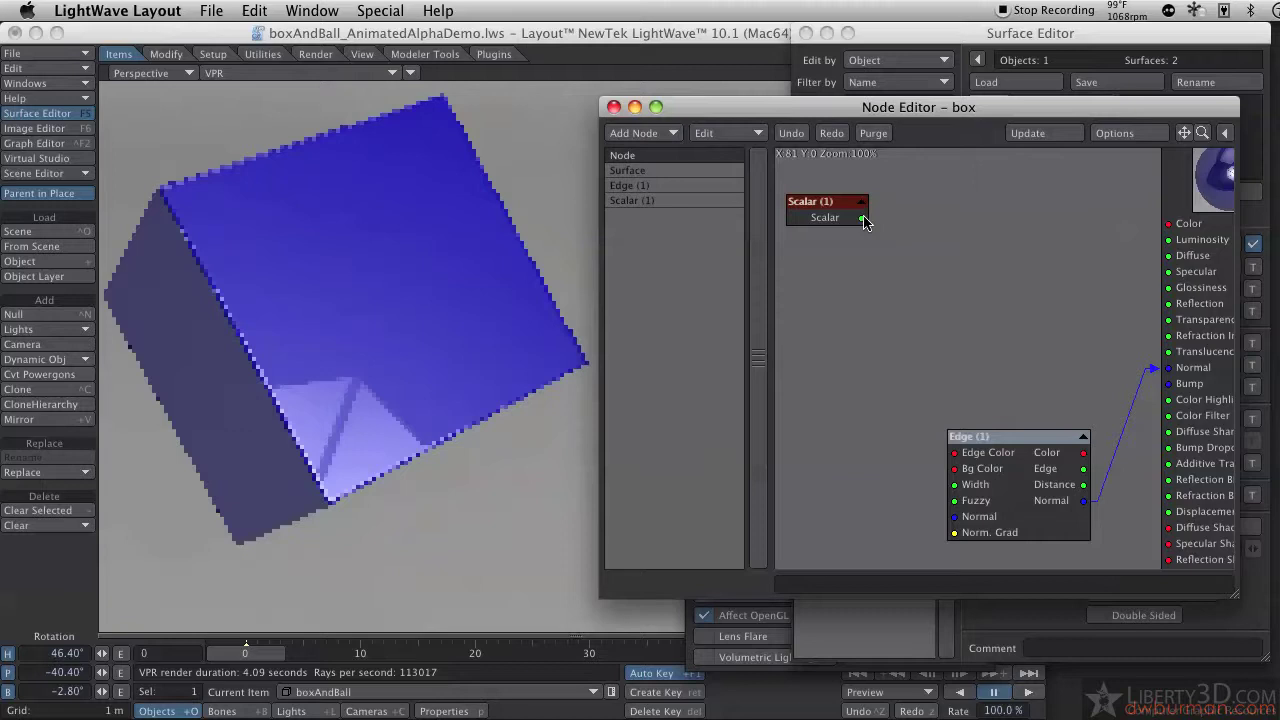
- Connect the Scalar node's output to the surface's Transparency input and move the node closer to the surface node
left_click_drag(863, 219, 1158, 320)
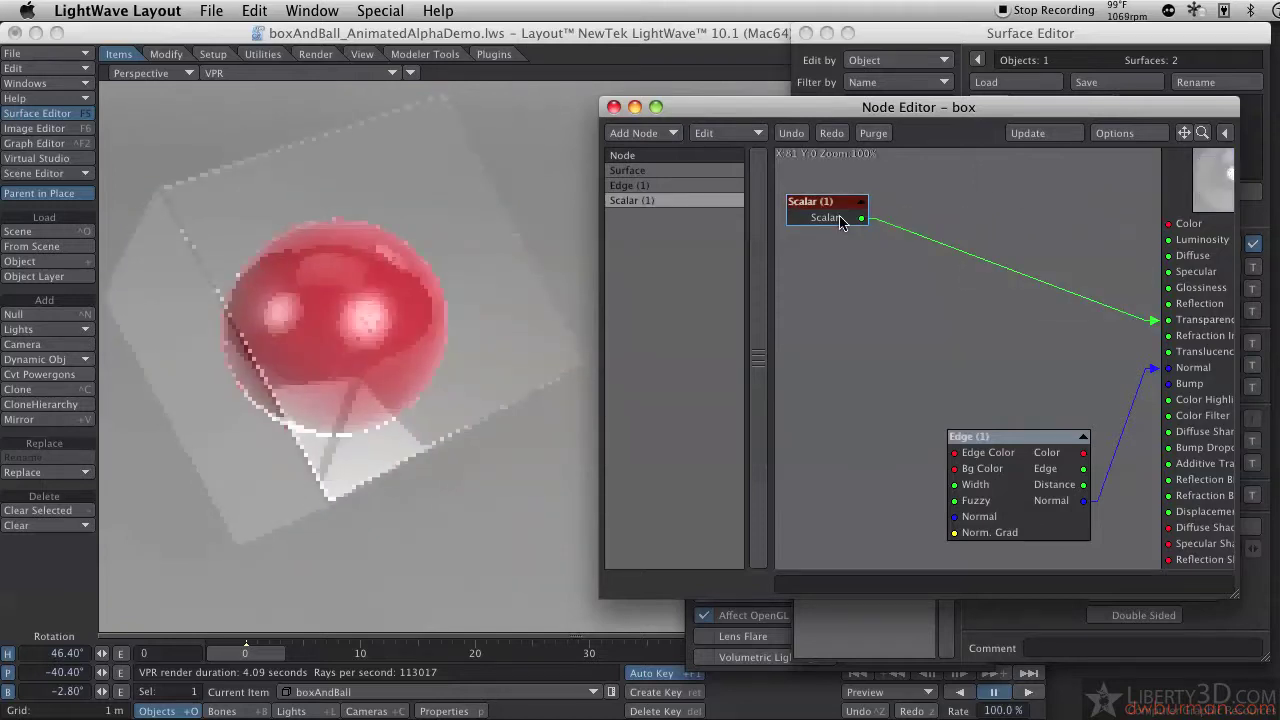
left_click_drag(840, 219, 968, 259)
- Create an envelope for the Scalar node's value and add a key of 1.0 at frame 30
double_click(968, 259)
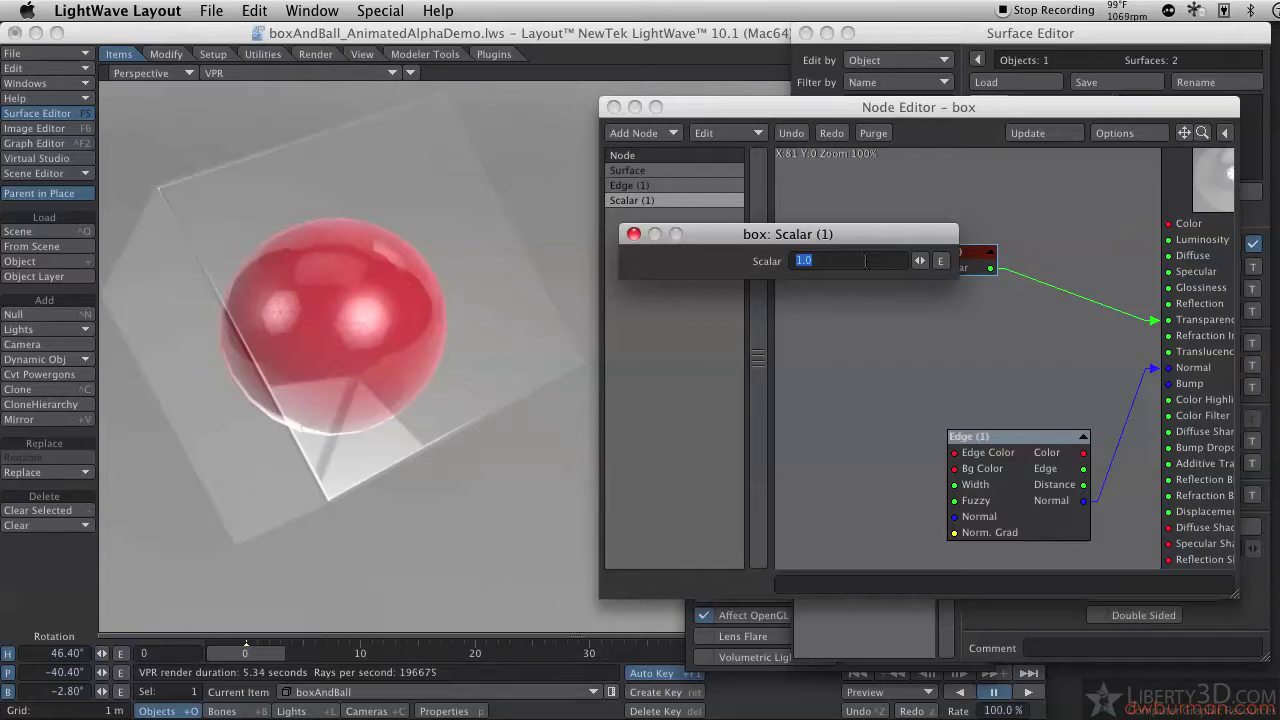
left_click(942, 262)
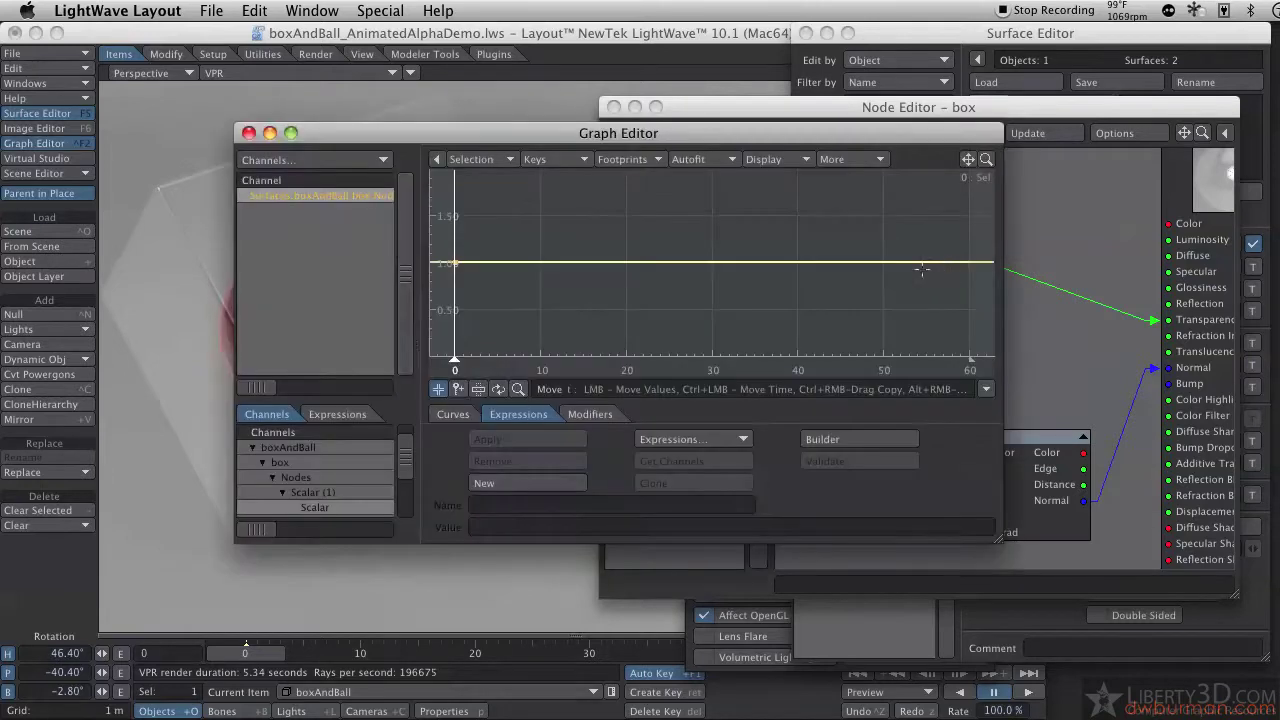
left_click(458, 390)
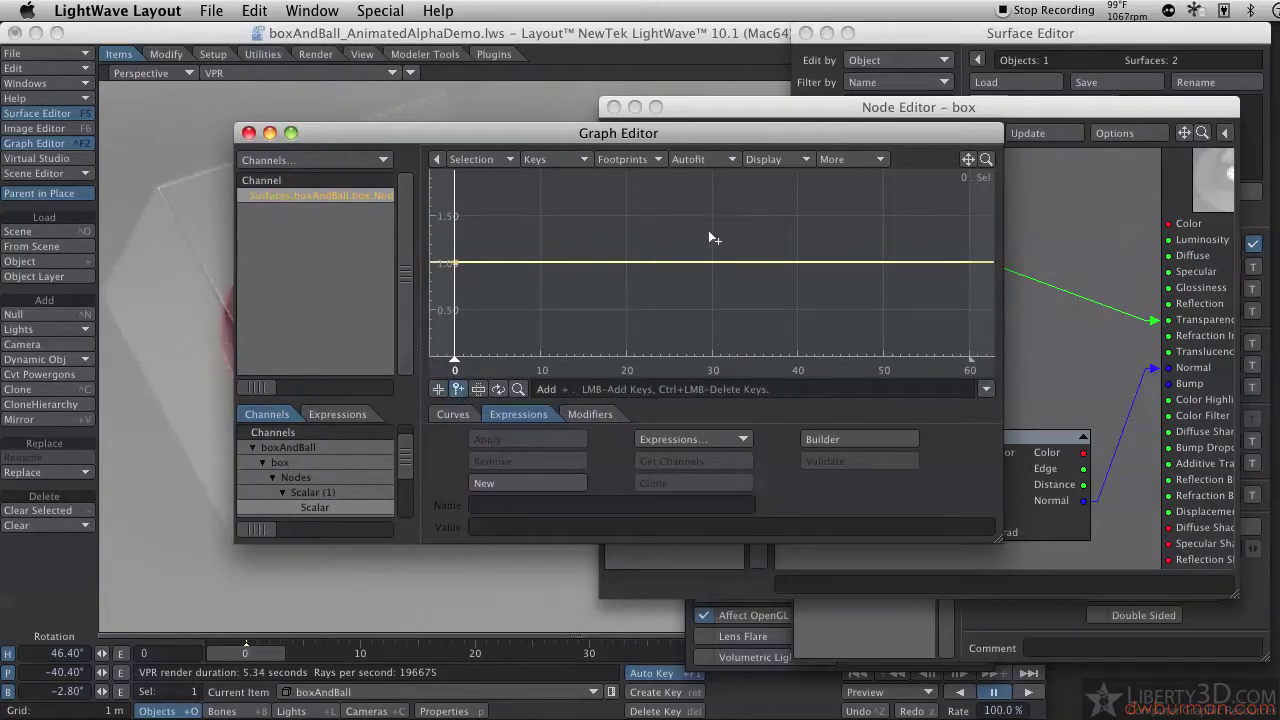
left_click(713, 263)
left_click(441, 389)
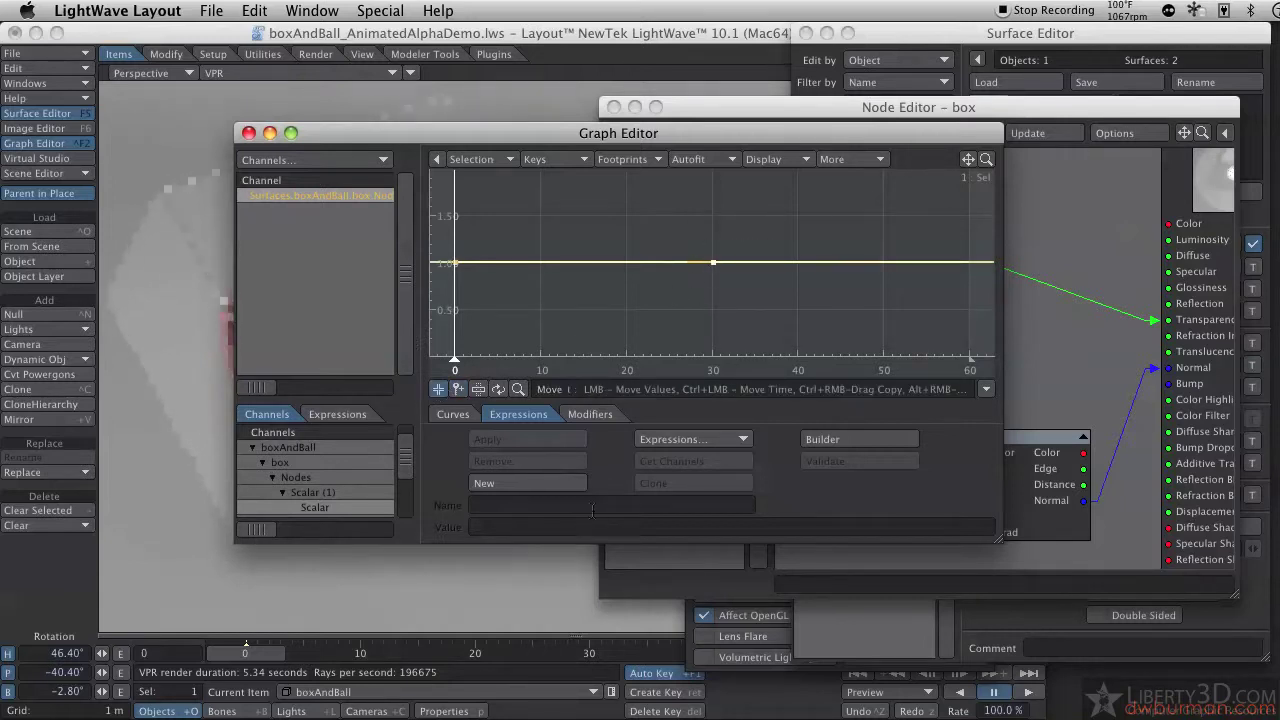
- Set the Scalar envelope's key at frame 0 to 0.0 and close the Graph Editor
left_click(452, 414)
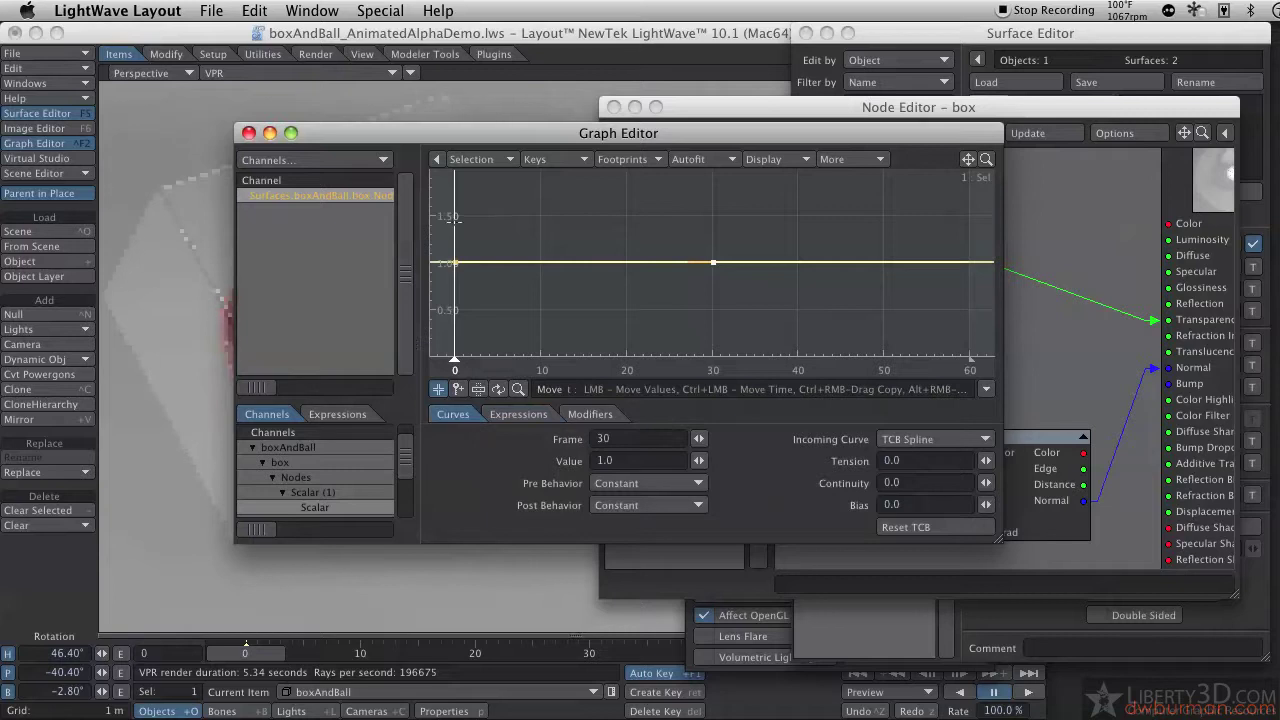
right_click_drag(479, 239, 432, 288)
key("Return")
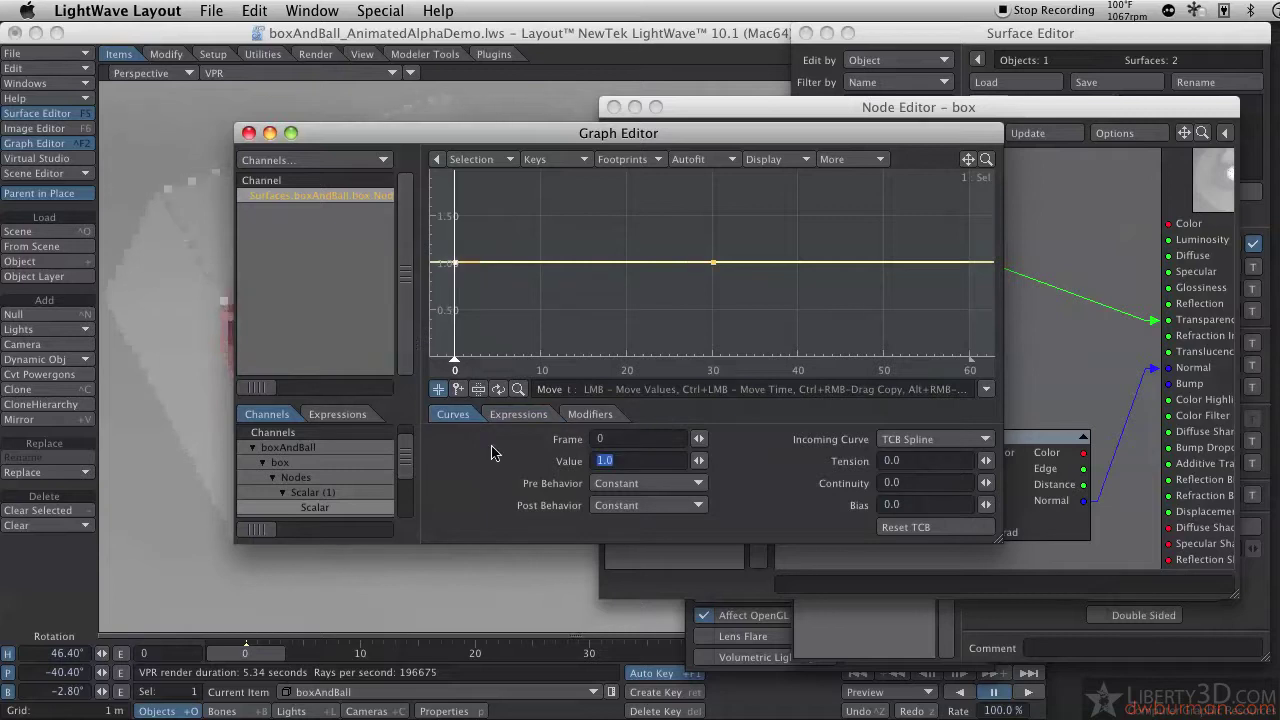
key("Return")
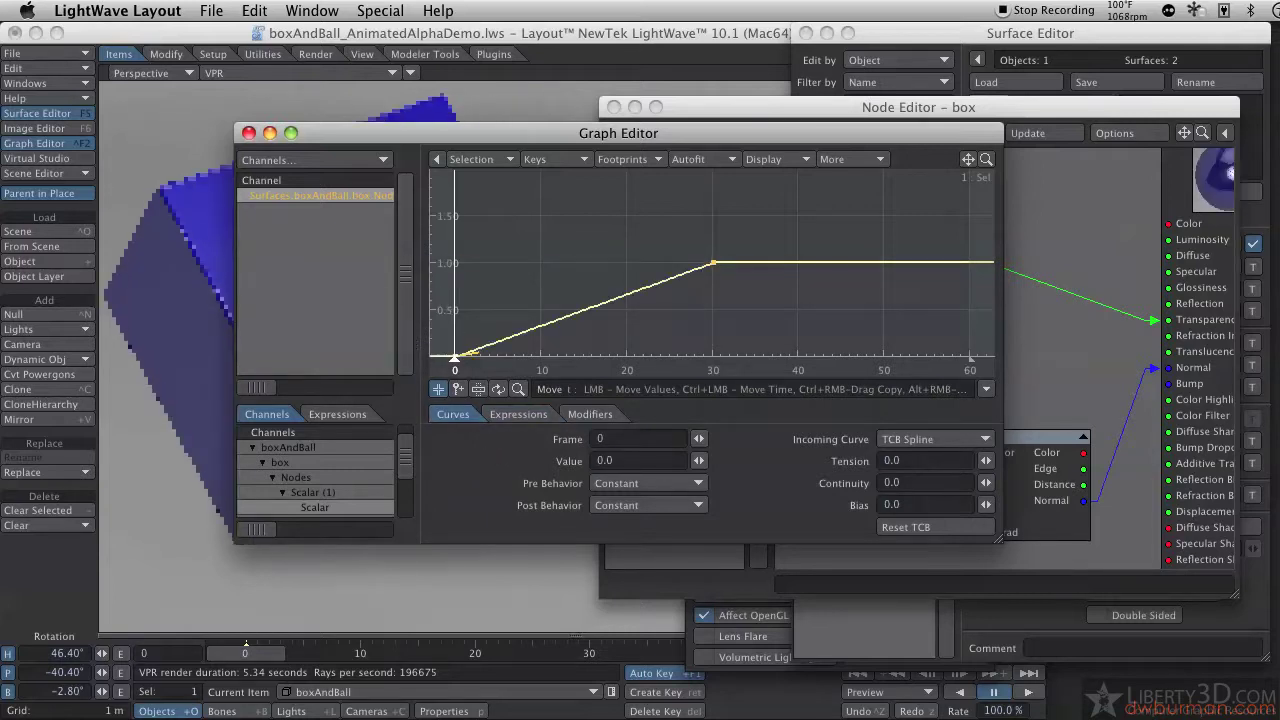
left_click(249, 133)
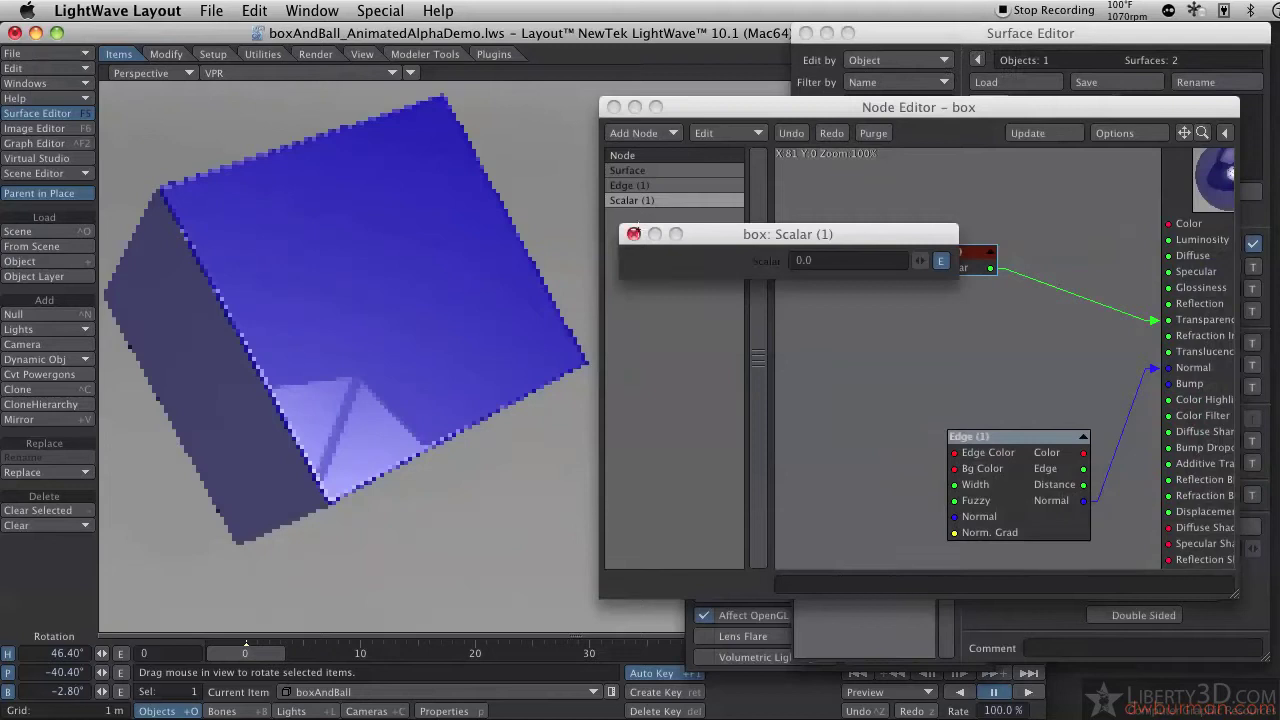
- Close the Scalar node's settings, move the node farther from the surface node, and shift the Node Editor to uncover the Surface Editor
left_click(633, 234)
left_click_drag(943, 268, 867, 284)
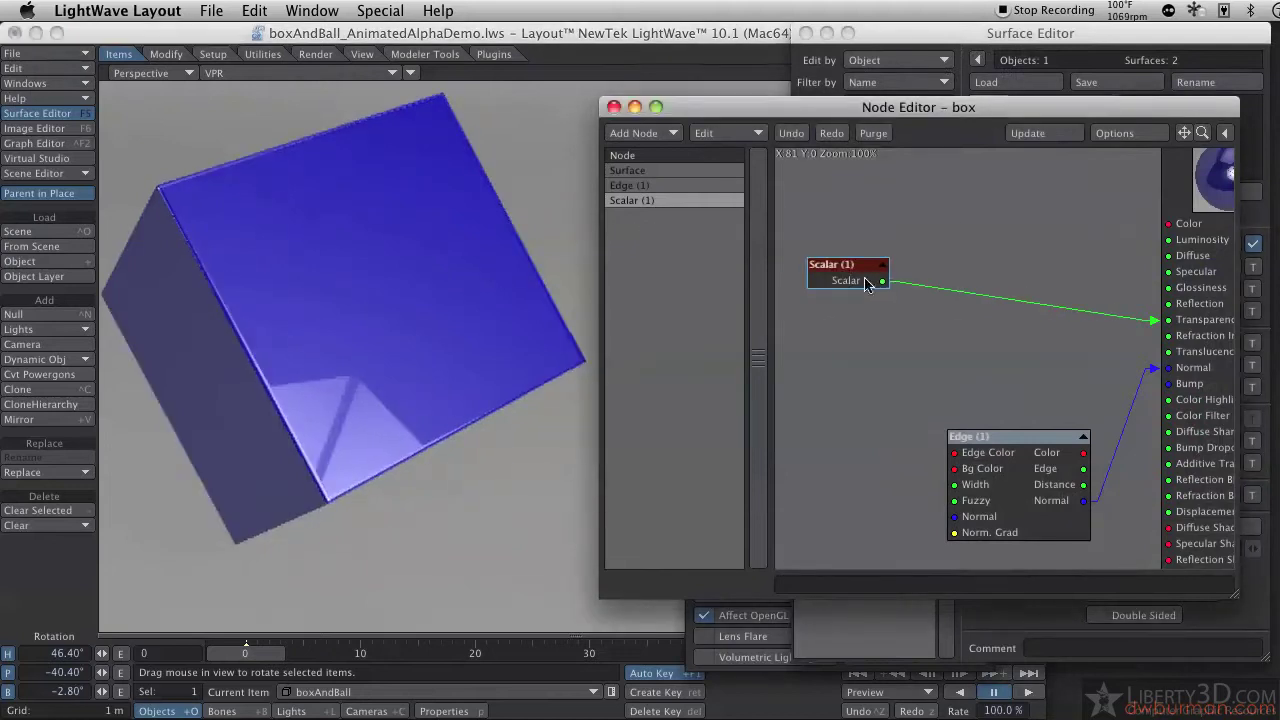
left_click_drag(1135, 270, 1068, 180)
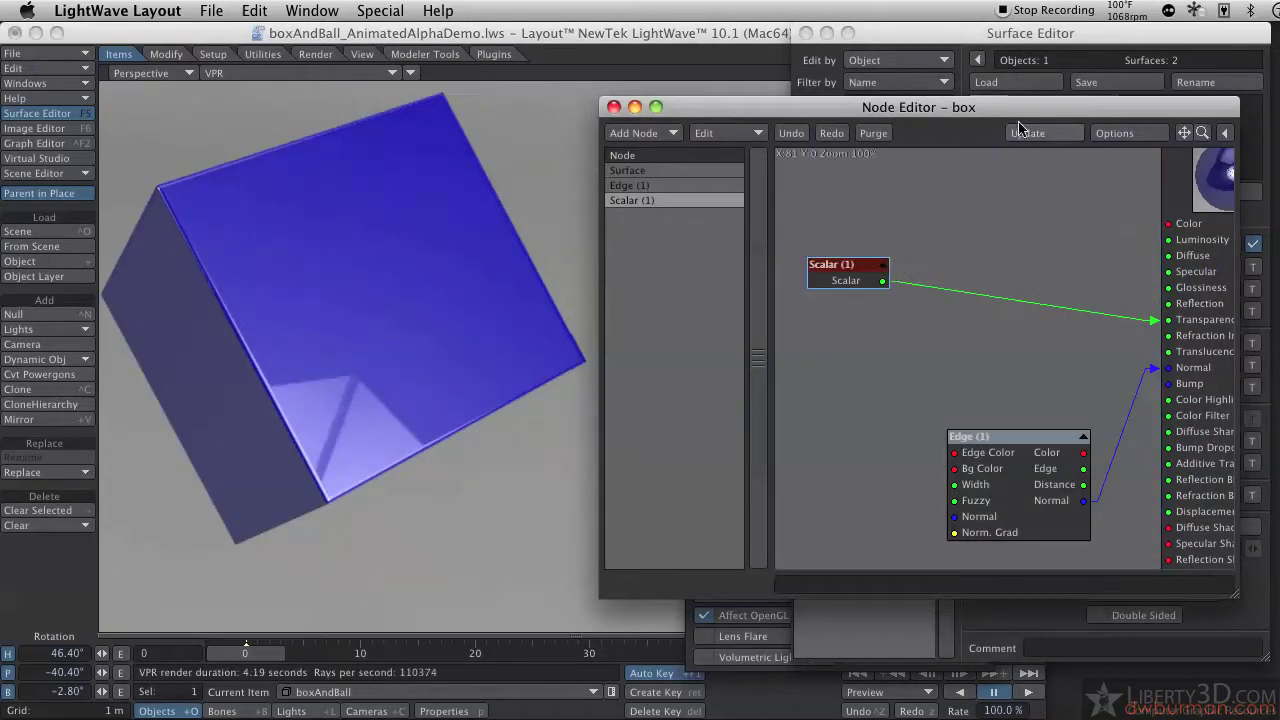
left_click_drag(1022, 118, 650, 133)
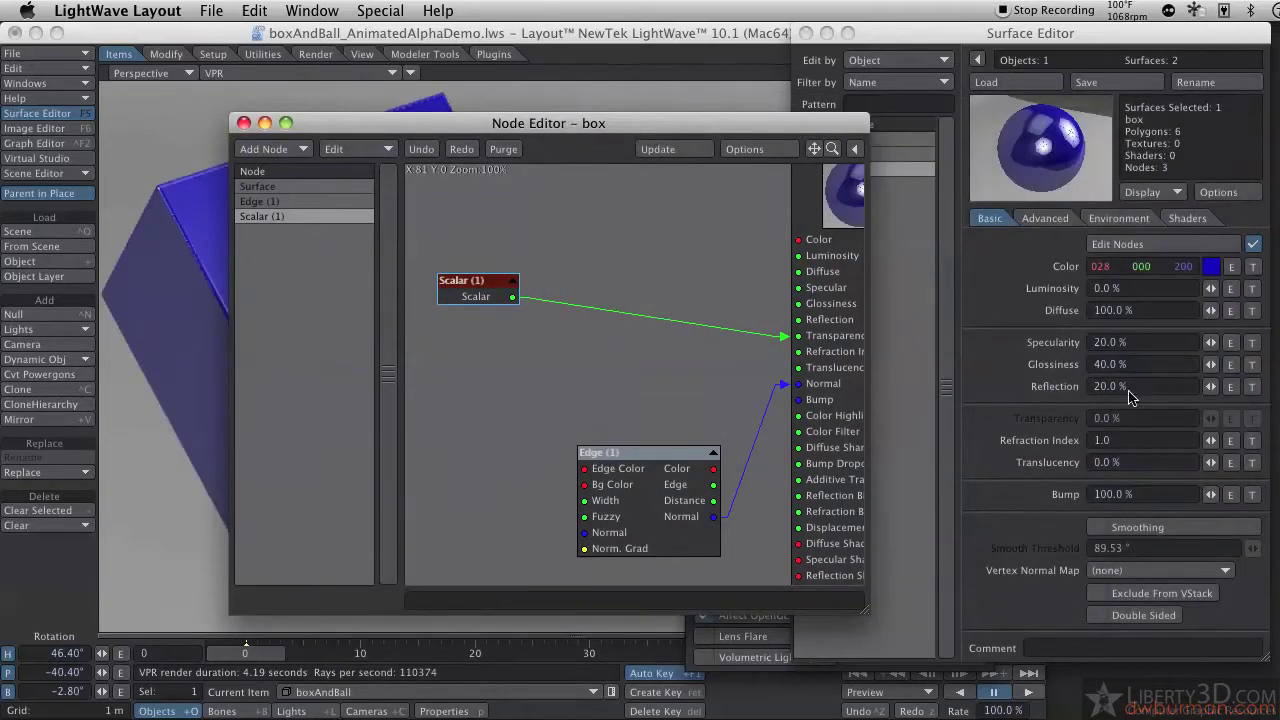
- Try feeding the Scalar node's output into the surface's Reflection and Diffuse inputs, and disconnect it from Diffuse
left_click_drag(511, 302, 827, 322)
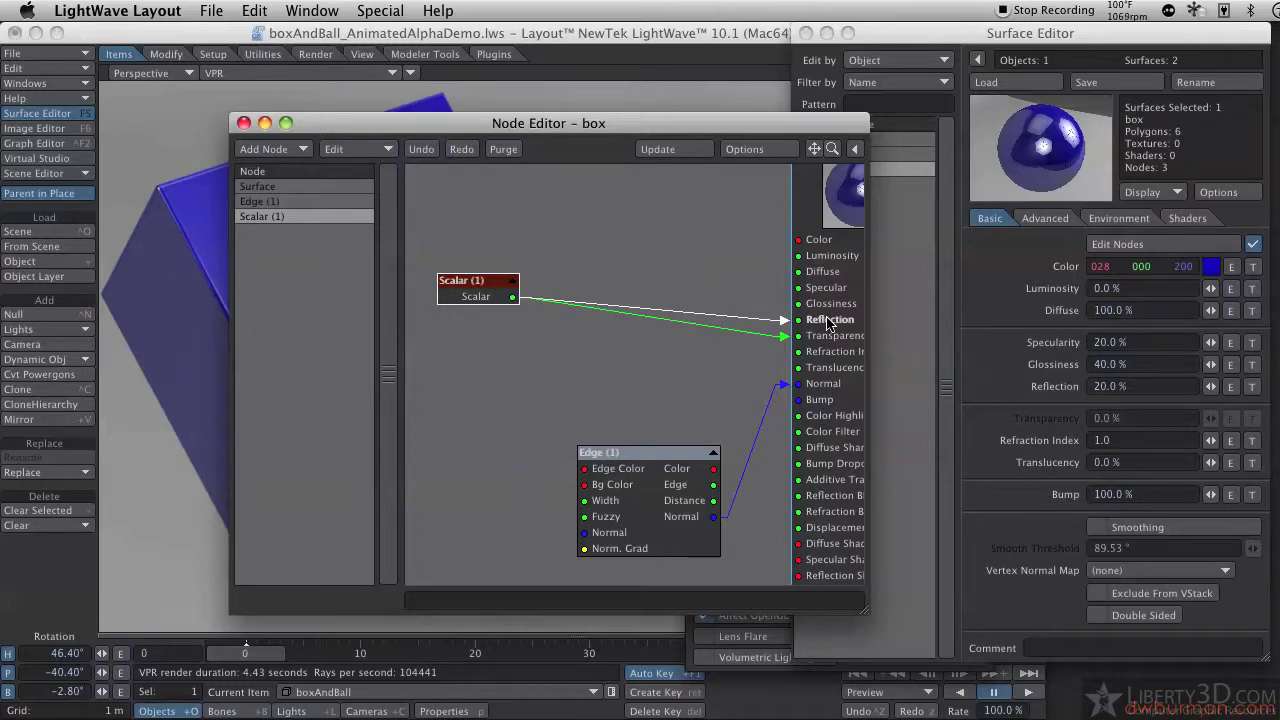
left_click_drag(827, 322, 829, 322)
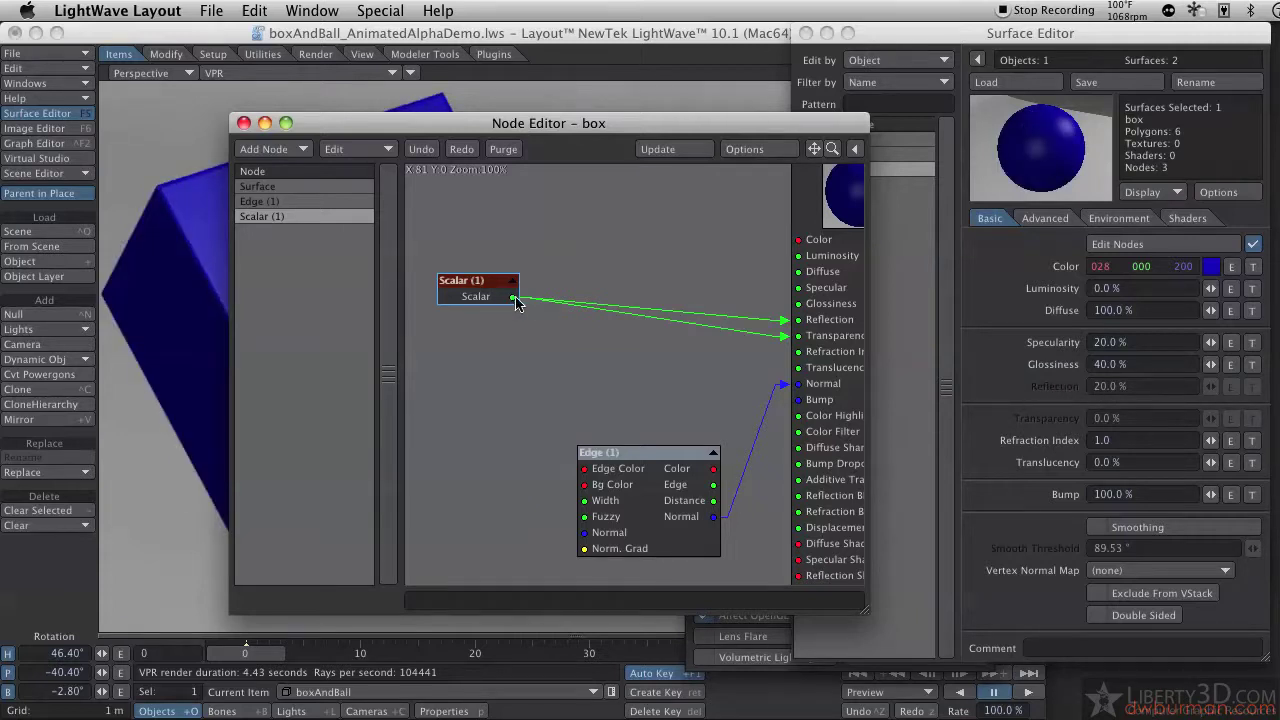
left_click_drag(513, 298, 812, 272)
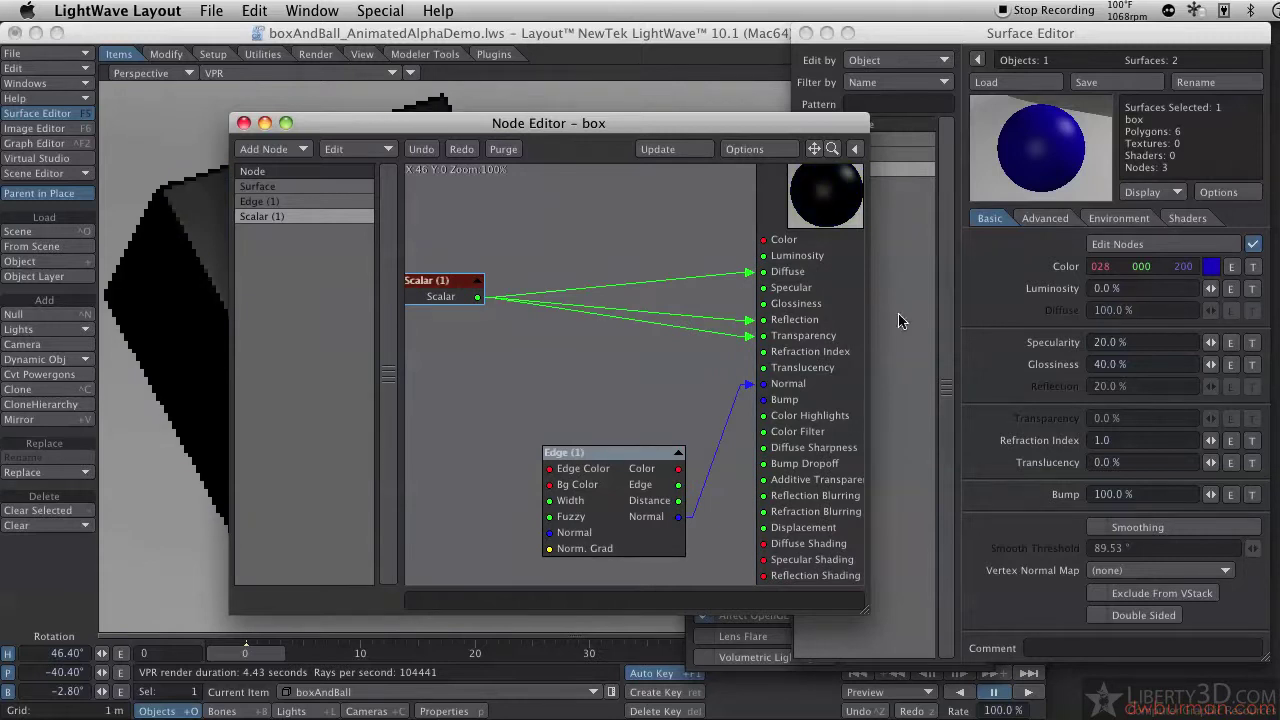
left_click_drag(745, 274, 733, 279)
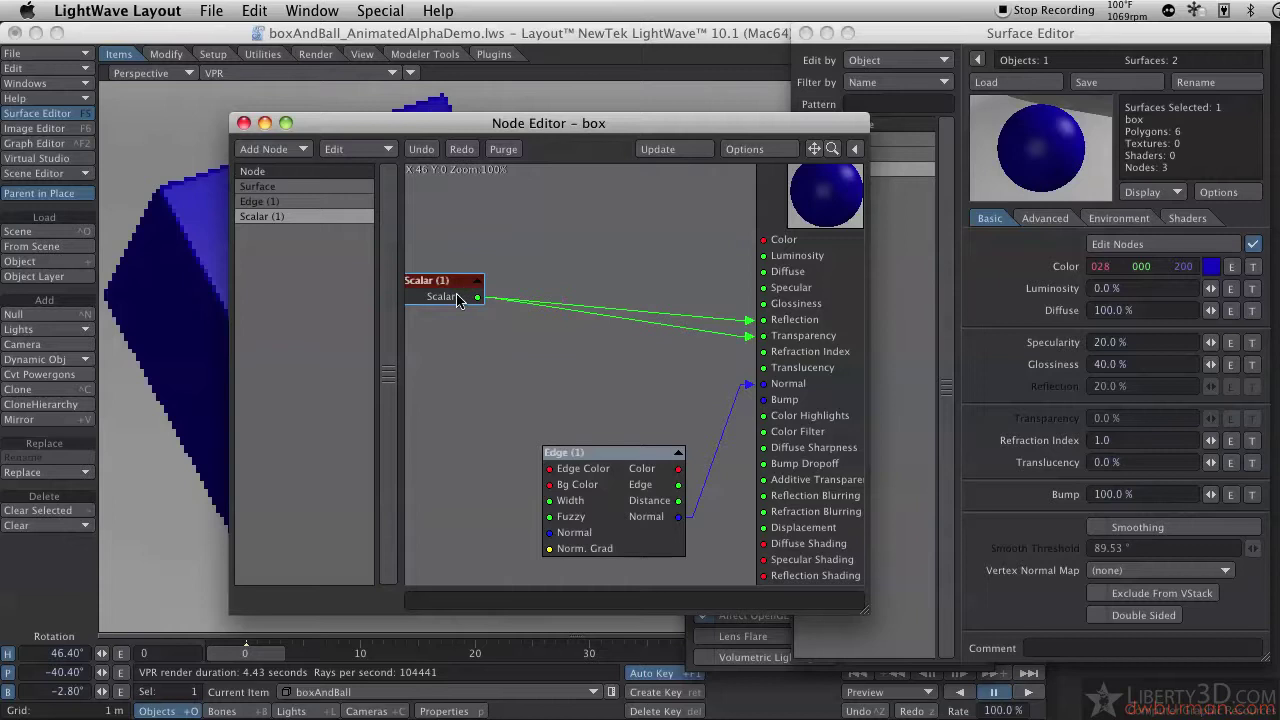
- Move the Node Editor off the render preview and reposition the Scalar node with ample space before the surface node
left_click_drag(457, 294, 654, 327)
left_click_drag(530, 138, 905, 118)
left_click_drag(986, 300, 911, 281)
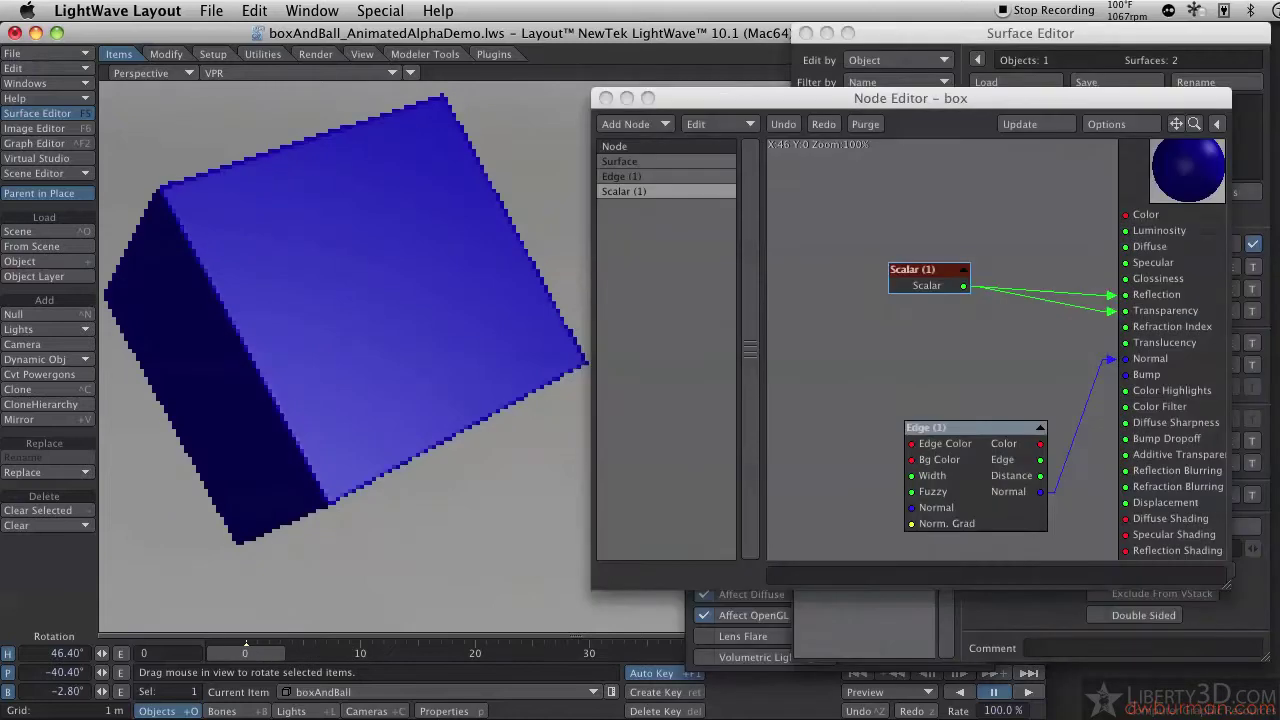
left_click(1073, 320)
left_click_drag(930, 270, 858, 284)
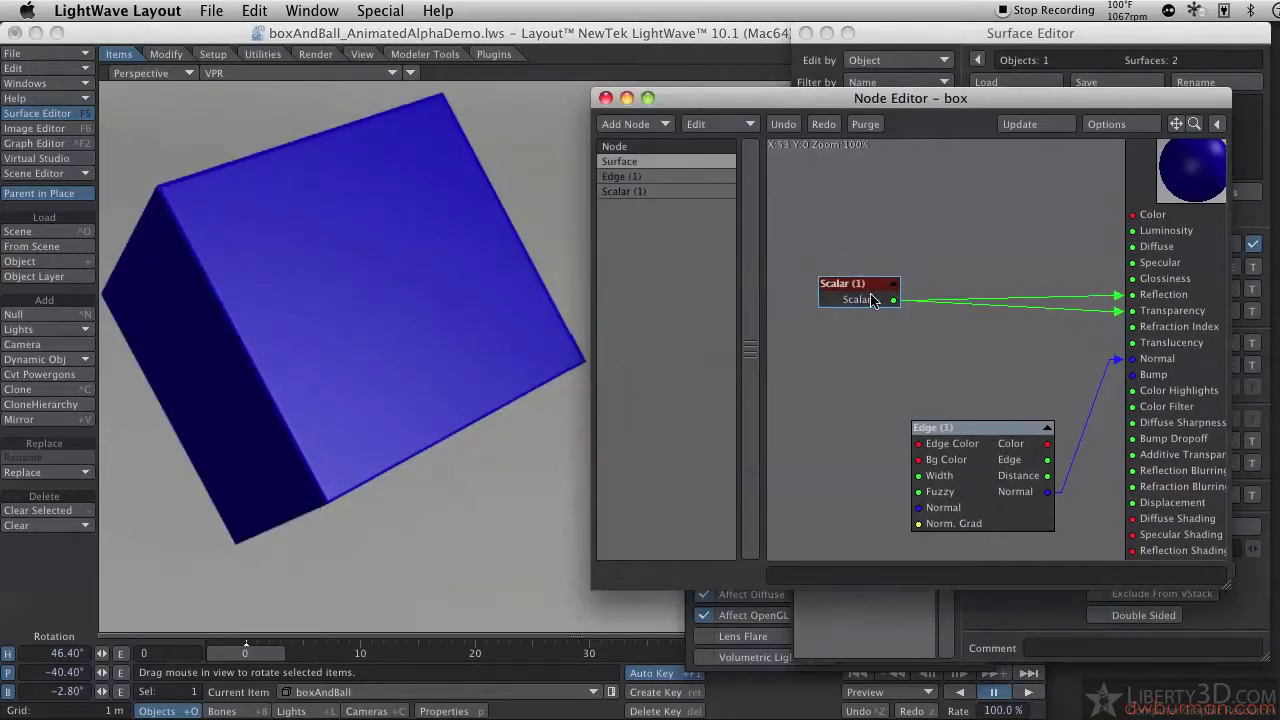
- Add a scalar math Invert node and place it above the Scalar node
left_click(634, 124)
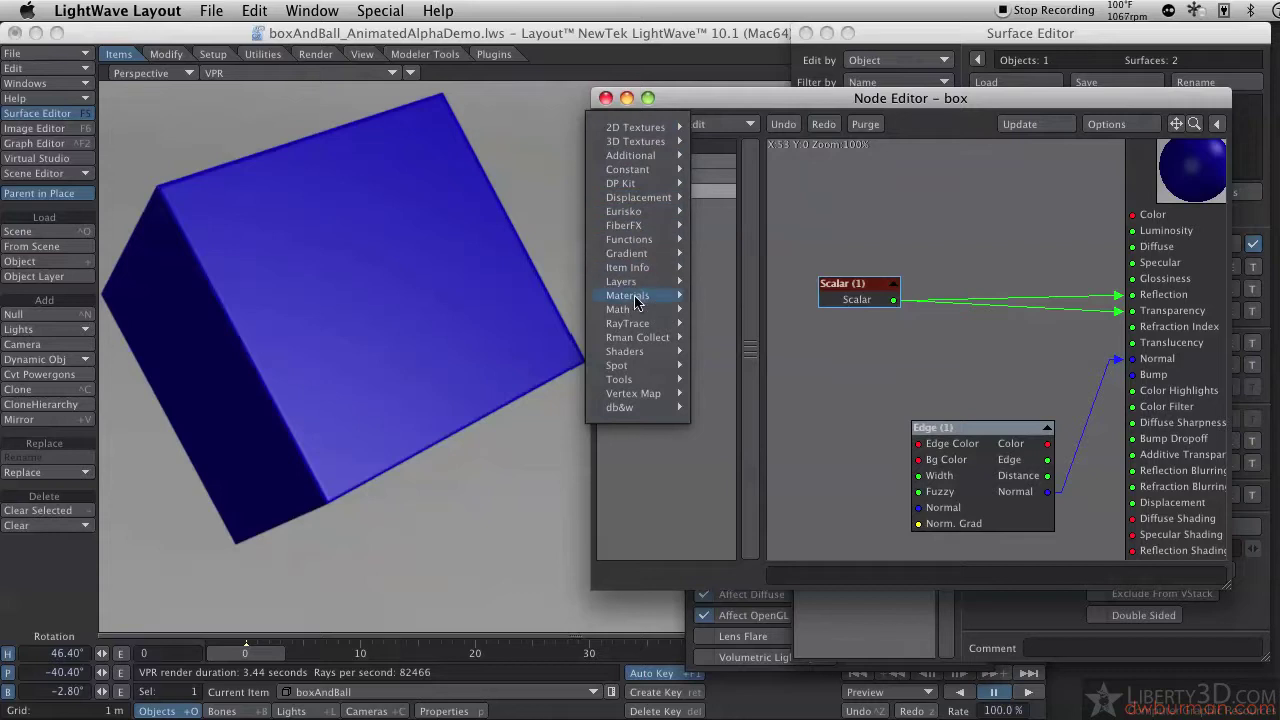
mouse_move(640, 310)
mouse_move(750, 315)
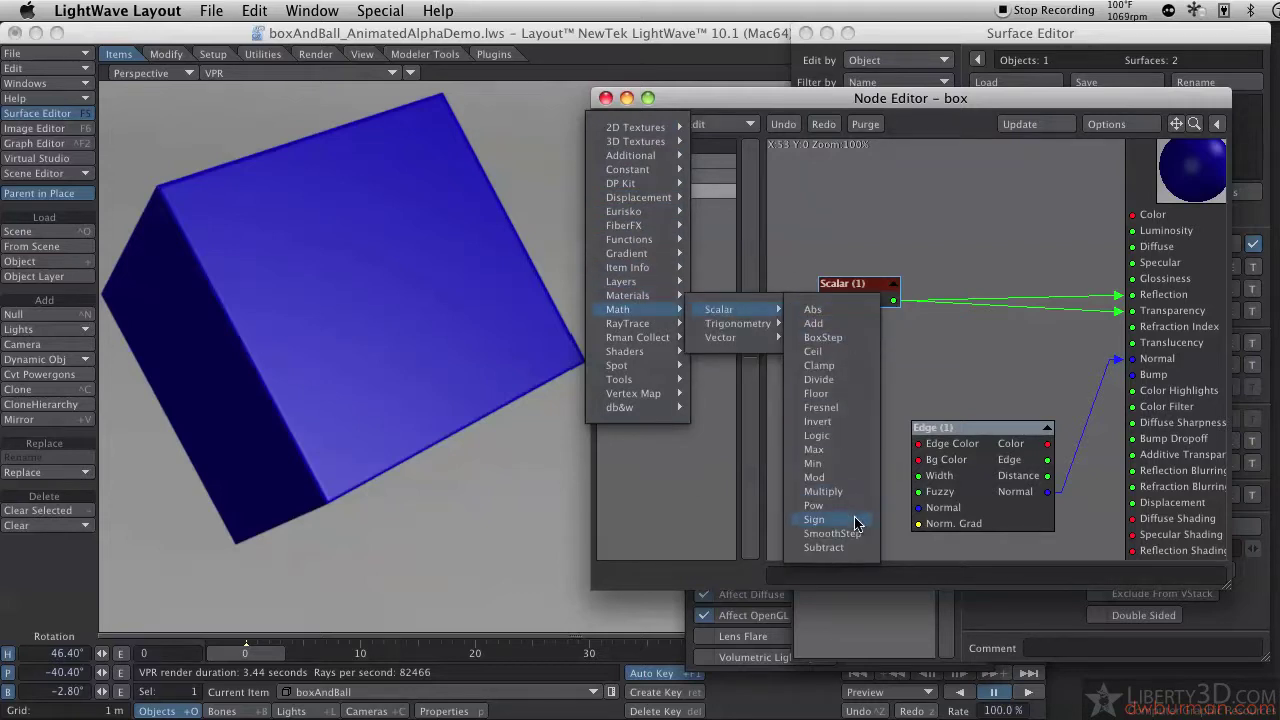
left_click(850, 422)
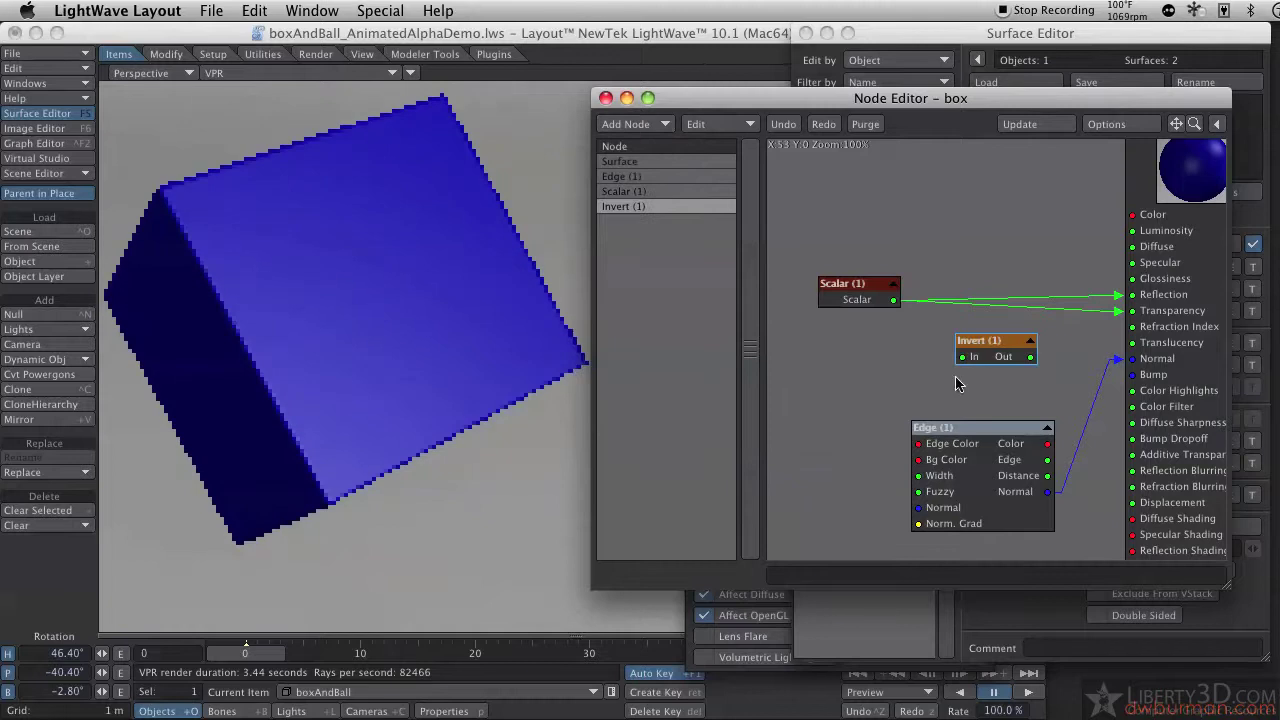
left_click_drag(980, 341, 921, 180)
left_click_drag(858, 290, 823, 297)
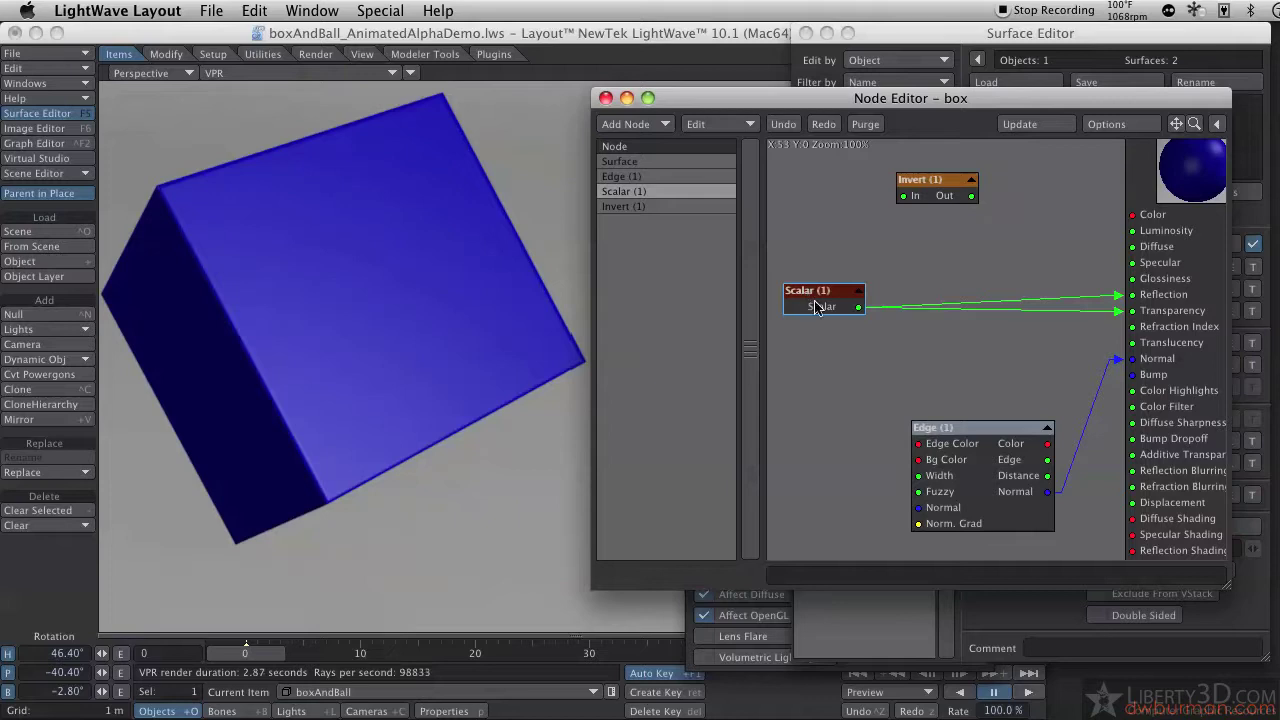
- Connect the Scalar output to the Invert node's input and the Invert output to the surface's Reflection, and move Invert closer to Scalar
left_click_drag(858, 310, 903, 197)
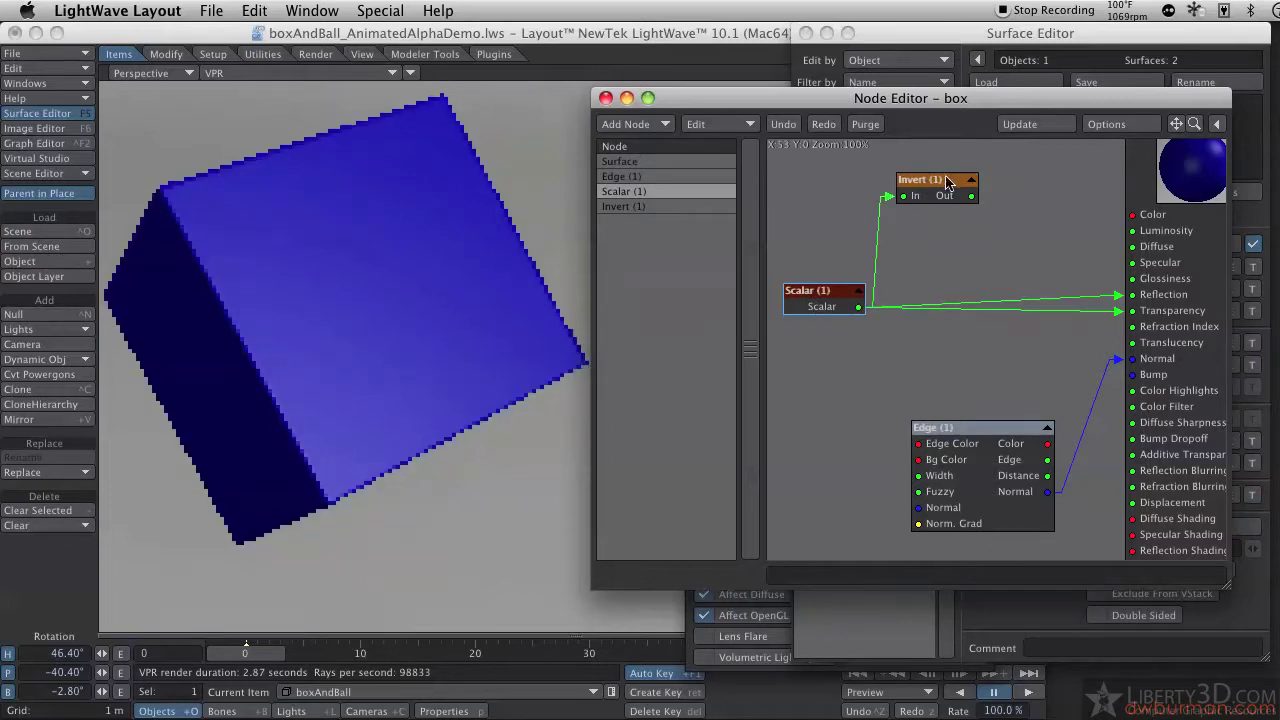
mouse_move(971, 196)
left_mouse_down()
mouse_move(1080, 268)
mouse_move(1045, 290)
mouse_move(1118, 295)
left_mouse_up()
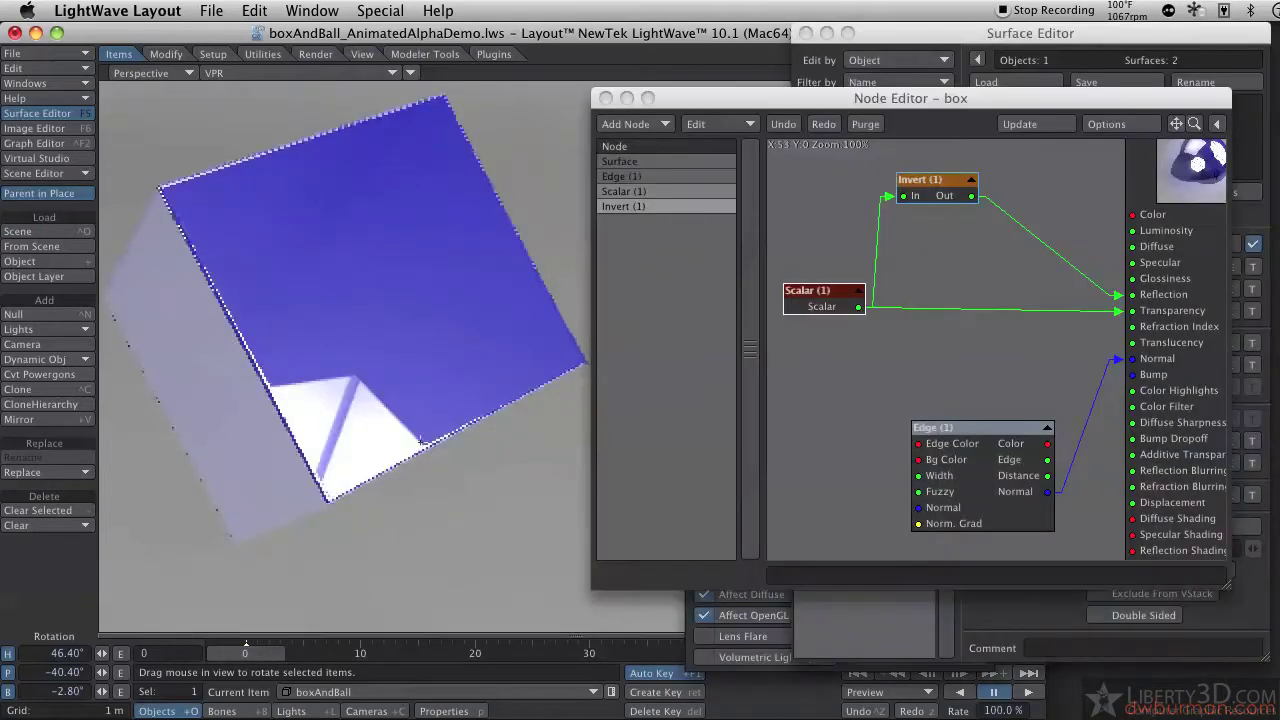
left_click_drag(933, 182, 922, 249)
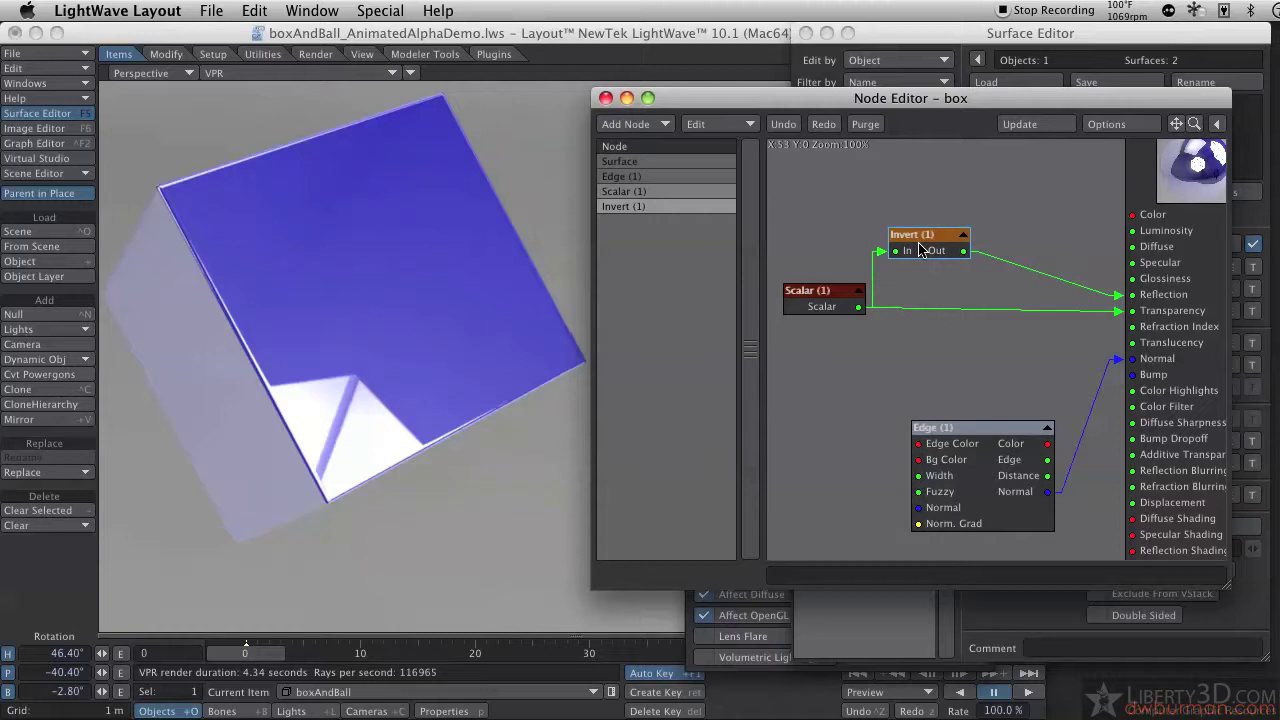
- Add a scalar math Multiply node and place it near the Invert node
left_click(640, 119)
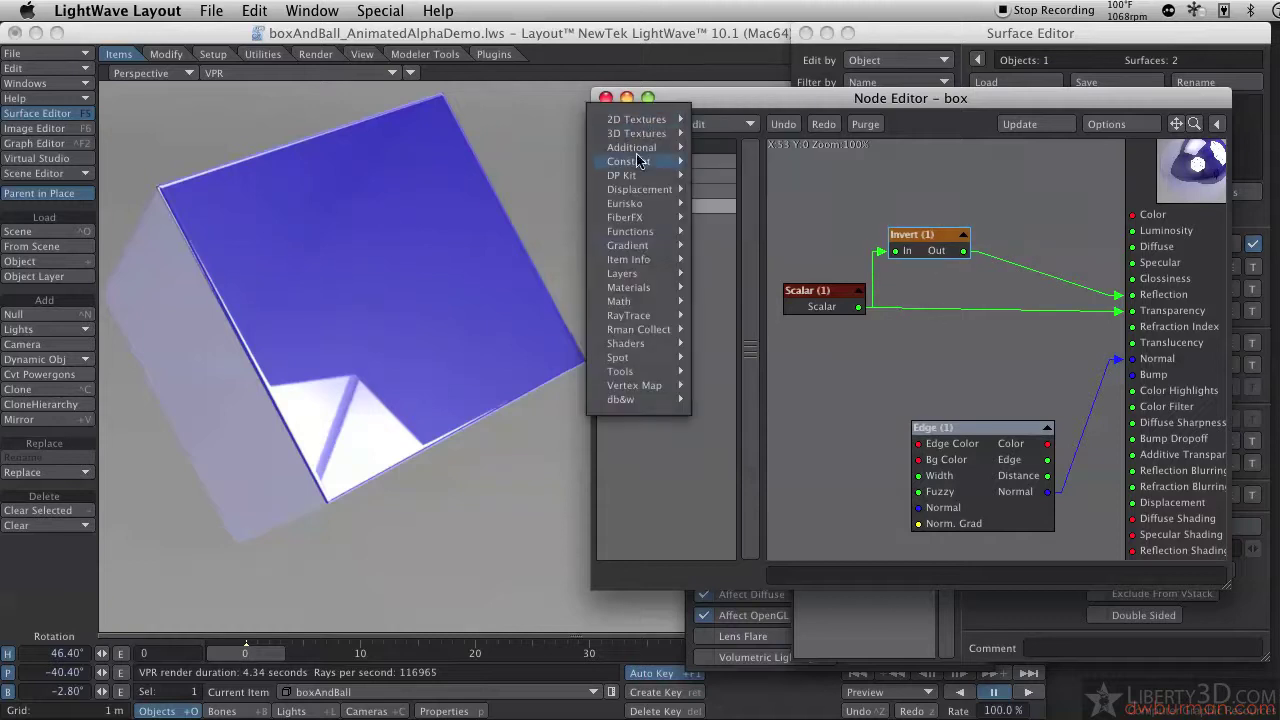
mouse_move(635, 315)
mouse_move(726, 308)
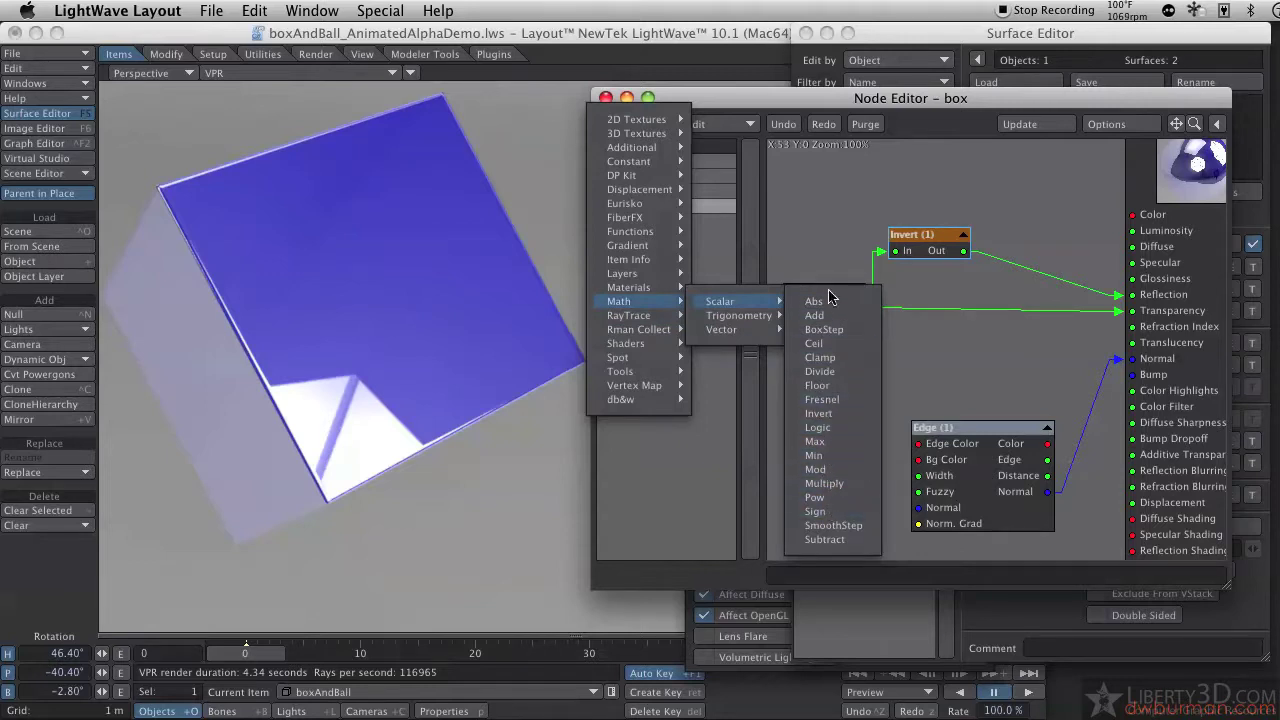
left_click(820, 486)
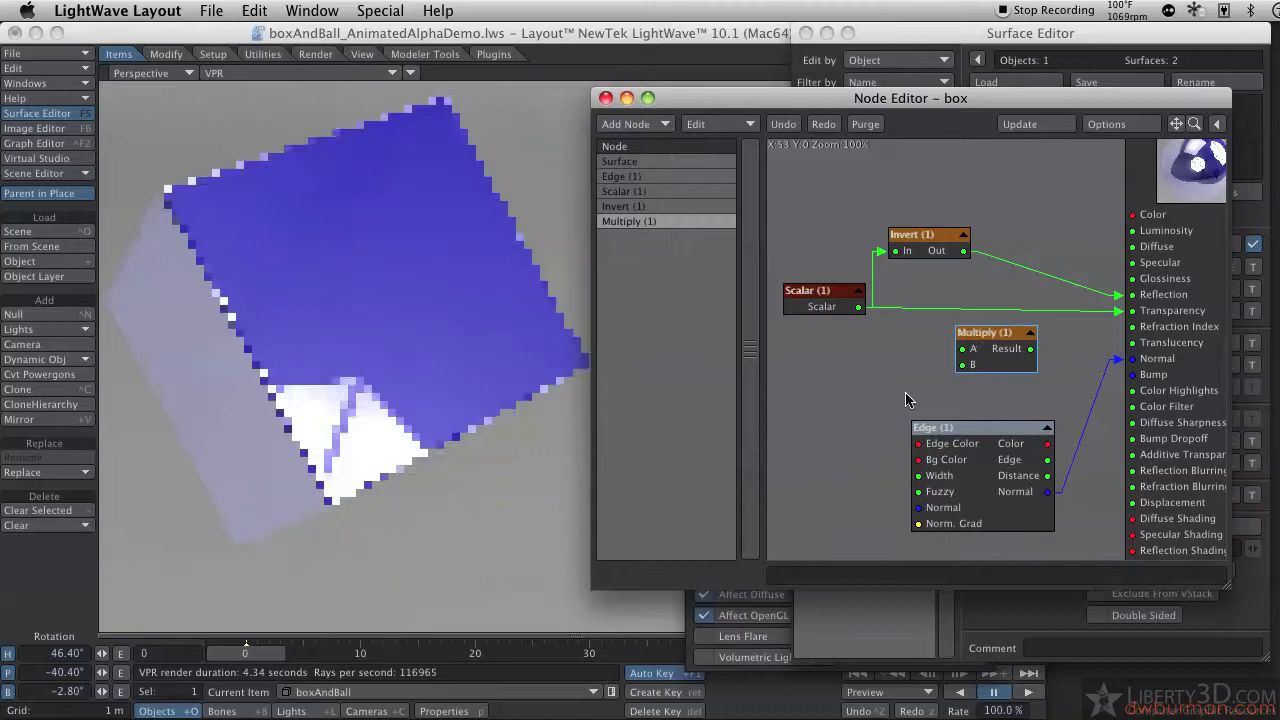
left_click_drag(997, 356, 938, 241)
- Route the Invert output through the Multiply node's A input and its Result into Reflection, and space out the two nodes
left_click_drag(1068, 232, 1118, 295)
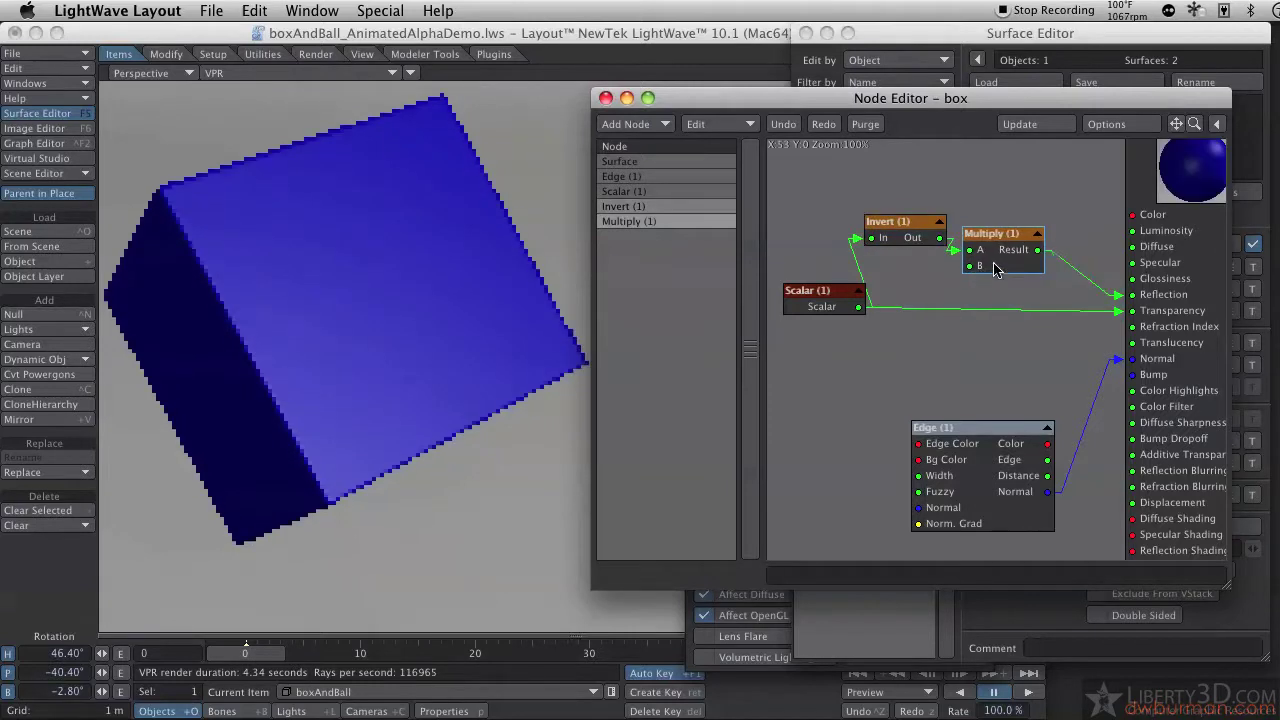
left_click_drag(1025, 253, 1016, 271)
left_click_drag(892, 239, 907, 240)
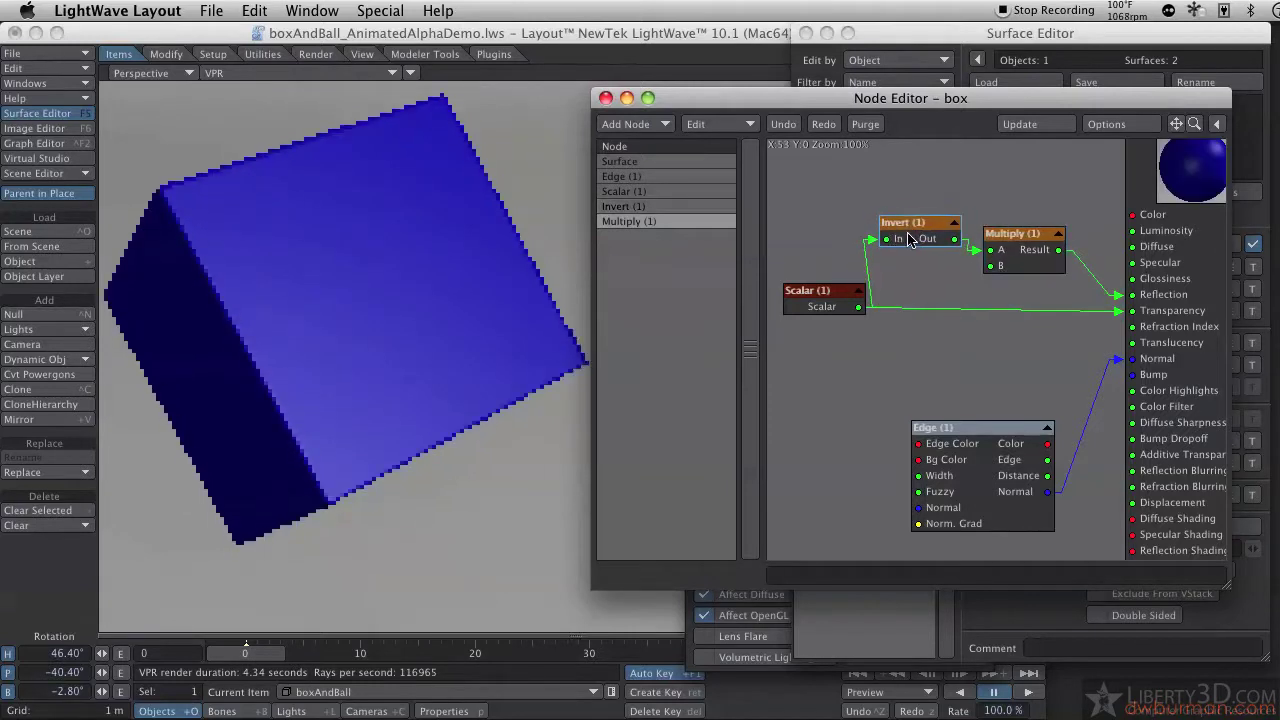
left_click_drag(1008, 250, 1013, 252)
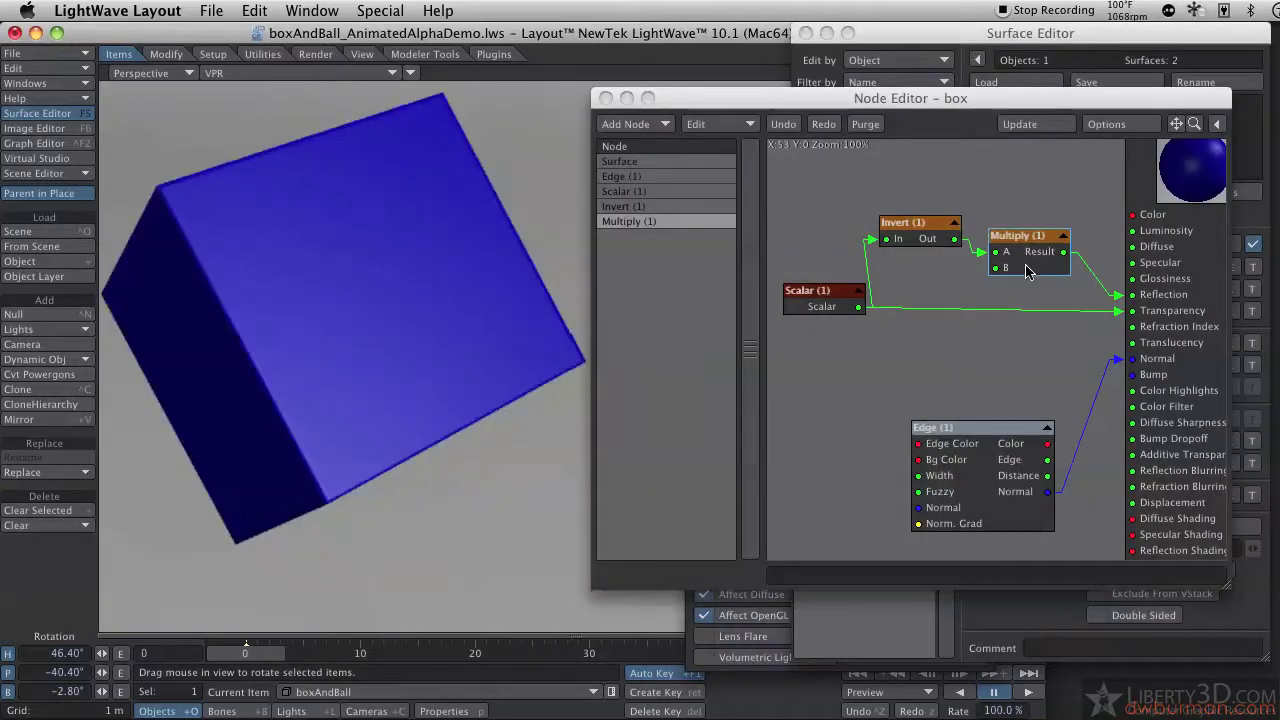
- Try a B value of 1.0 on the Multiply node, close its settings, and move the Scalar node lower
double_click(1020, 268)
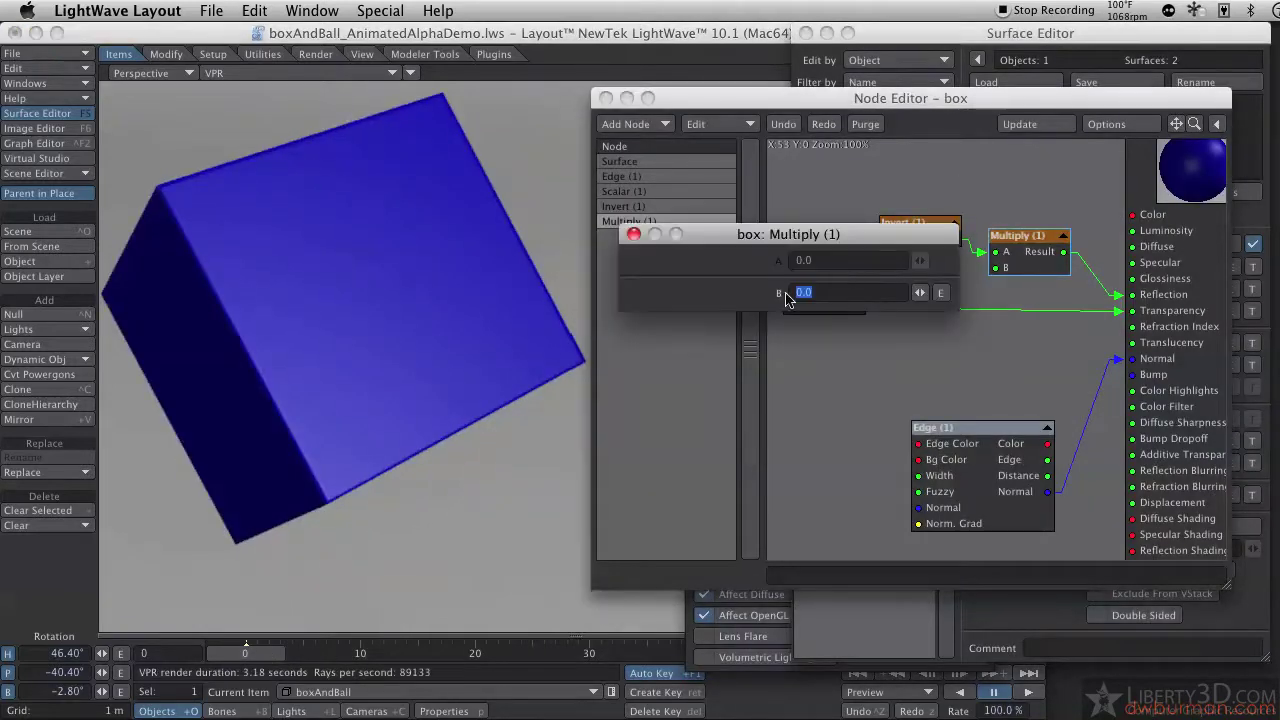
left_click_drag(853, 241, 839, 361)
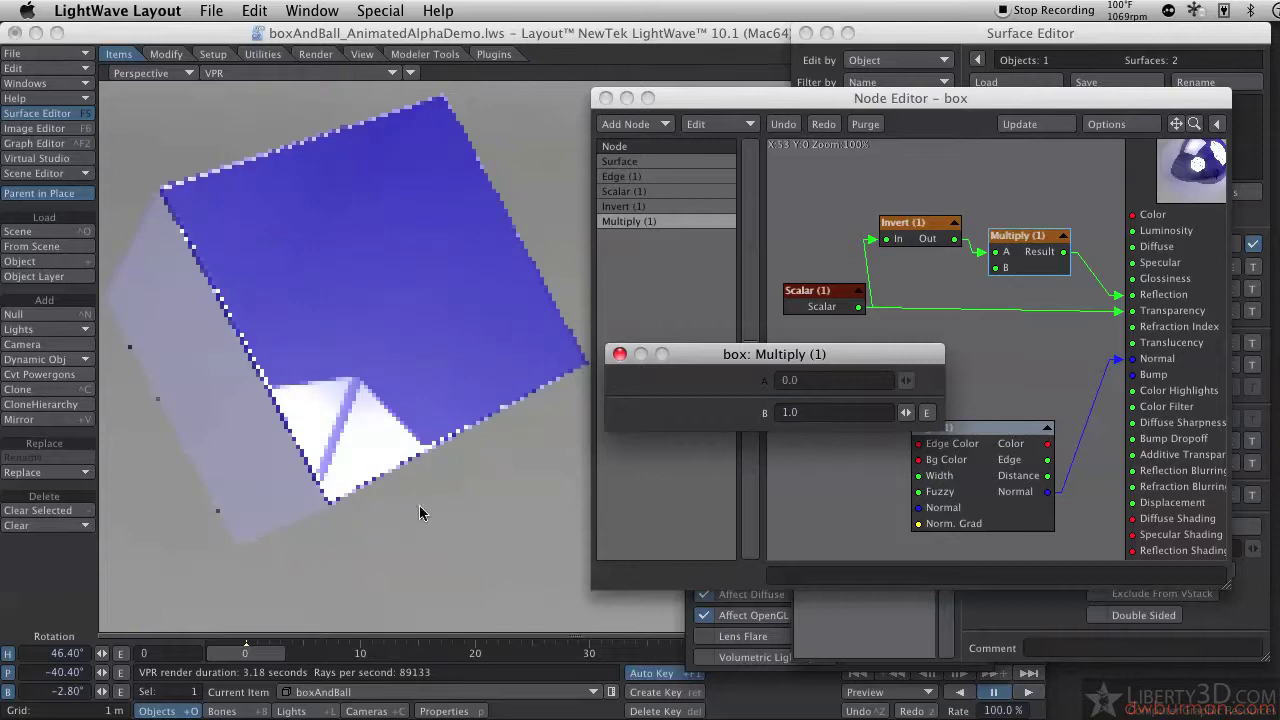
left_click(828, 309)
left_click_drag(826, 306, 809, 340)
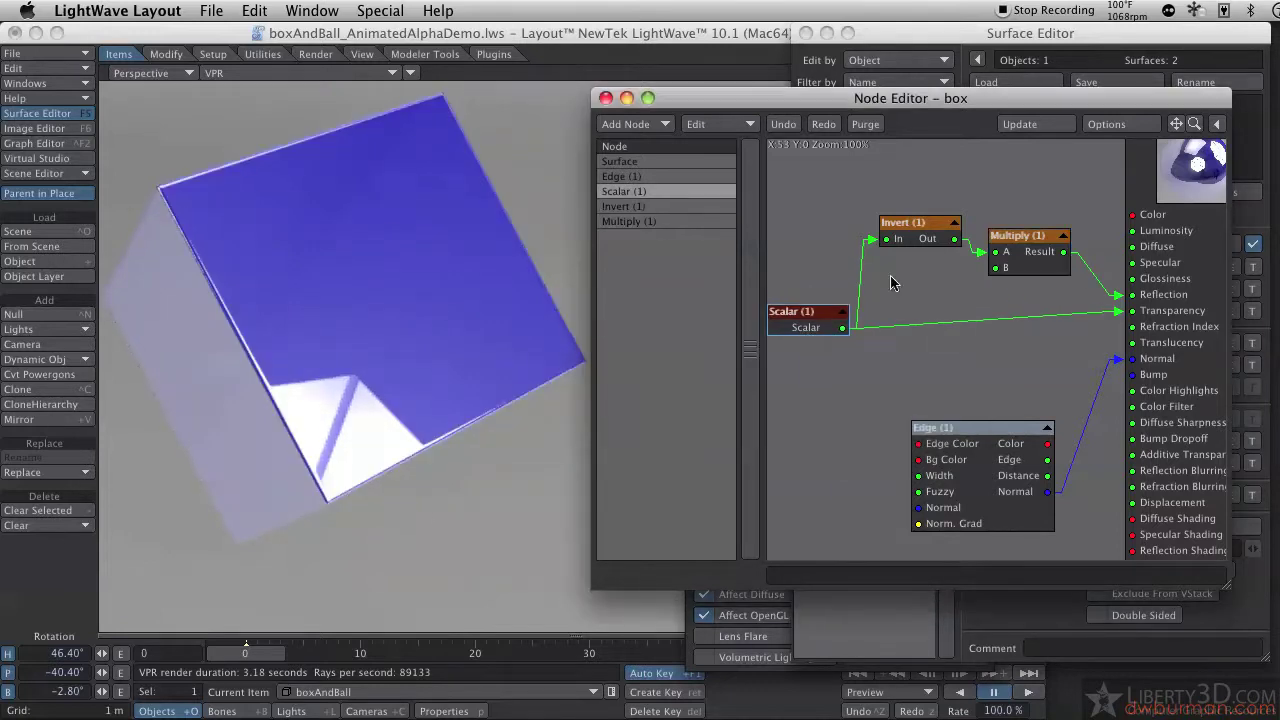
left_click_drag(1013, 264, 1013, 267)
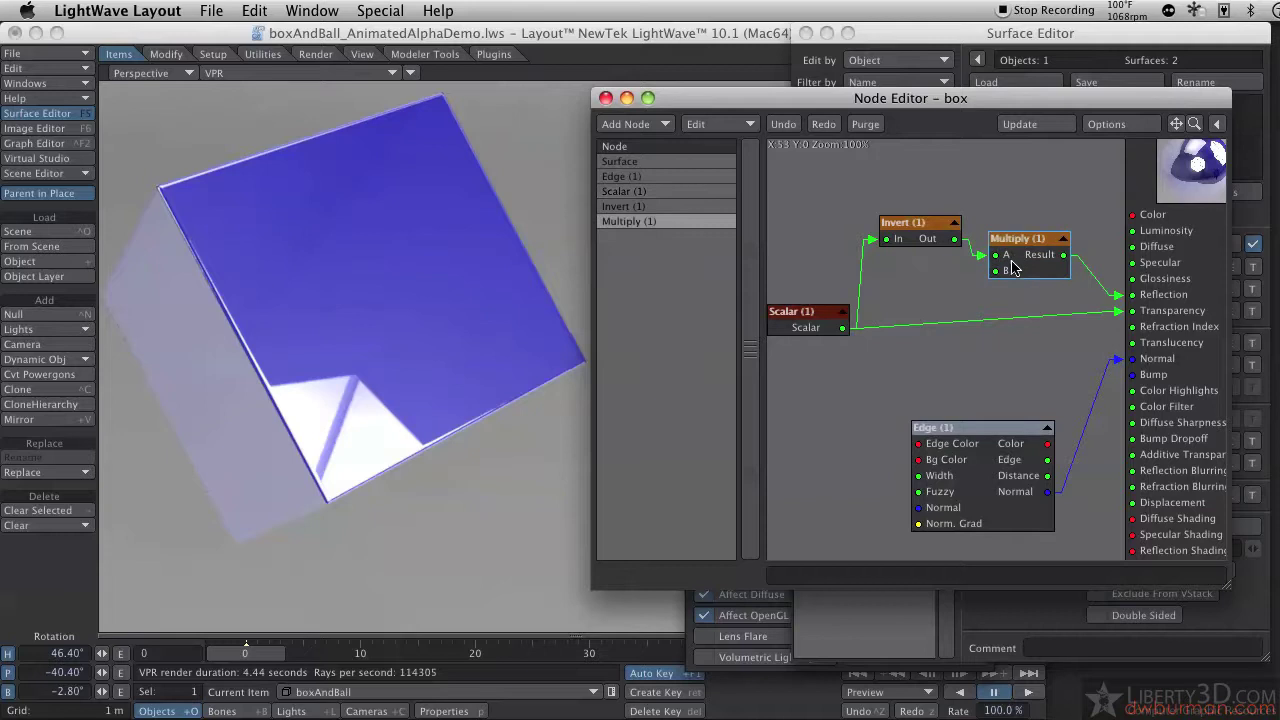
- Set the Multiply node's B value to 0.2 and close its settings
left_click(270, 651)
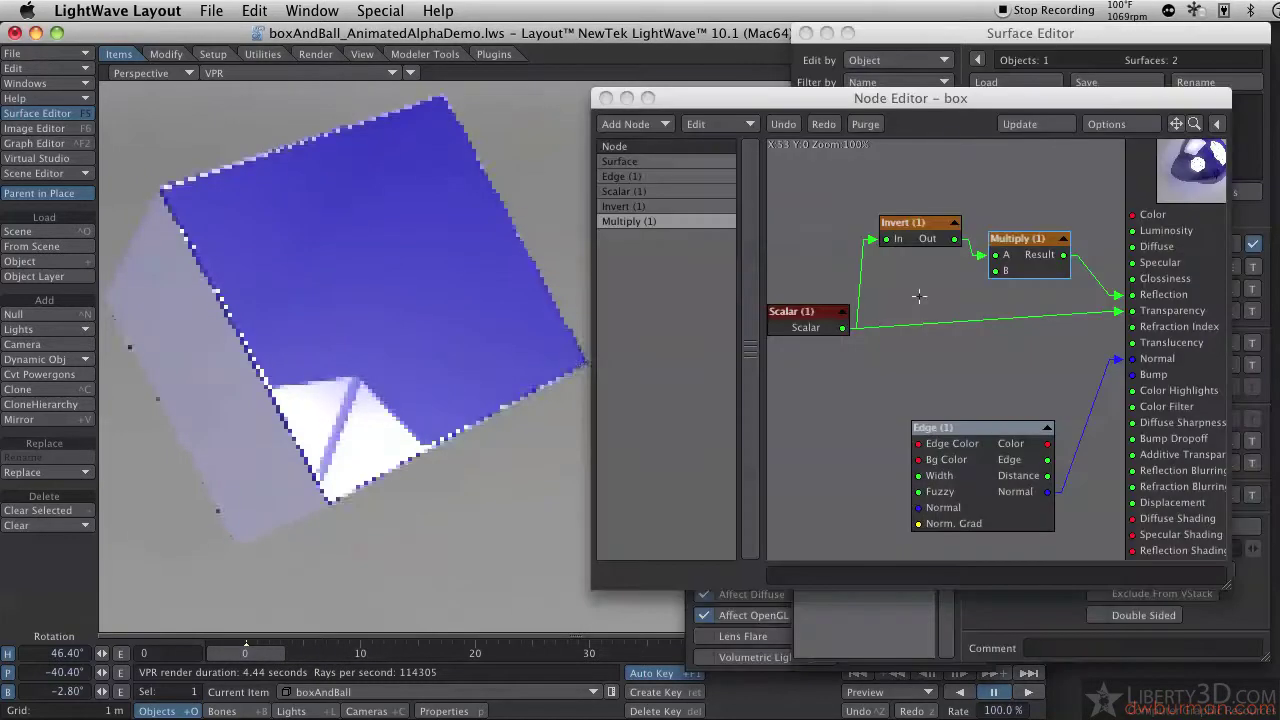
double_click(1024, 271)
left_click(801, 412)
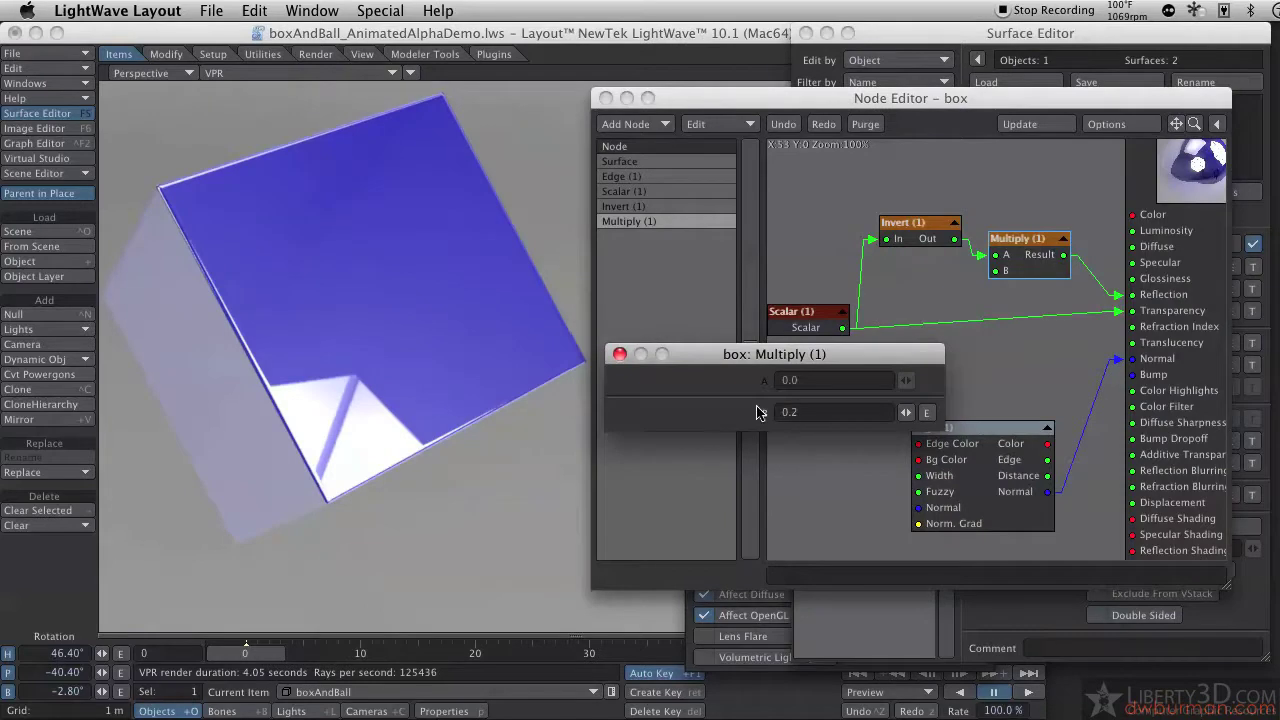
type("0.2")
key("Return")
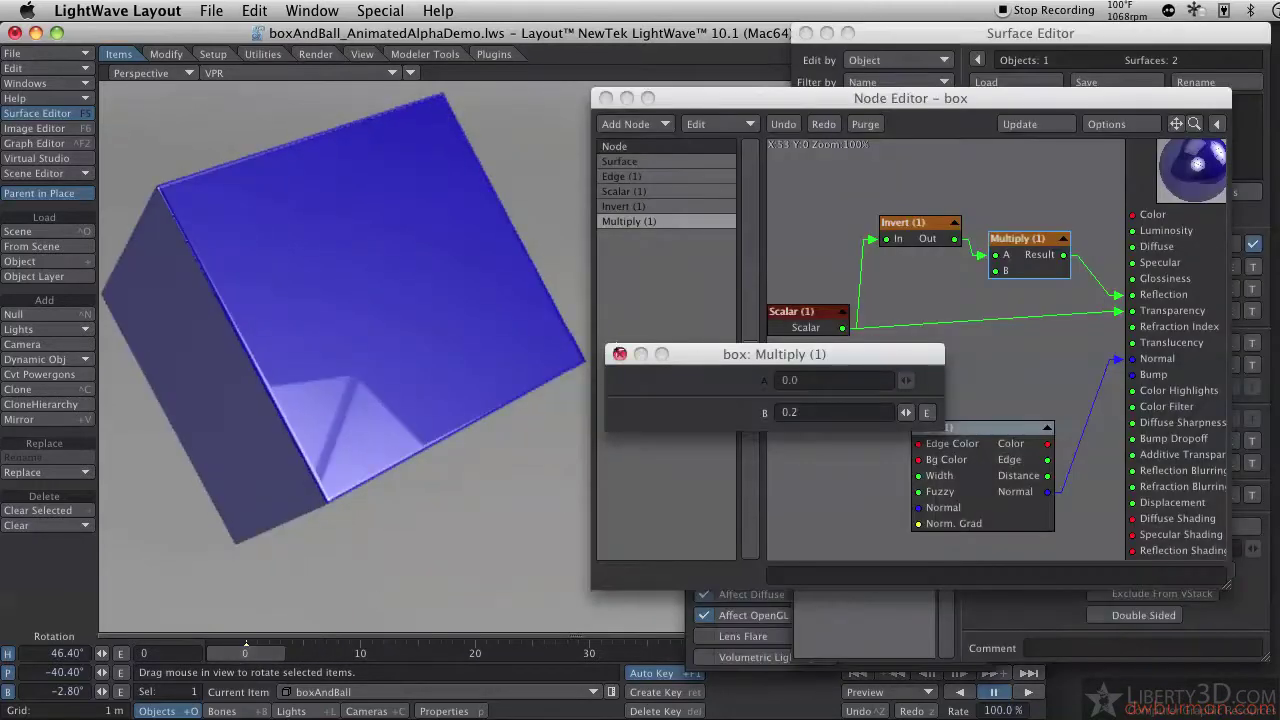
left_click(619, 354)
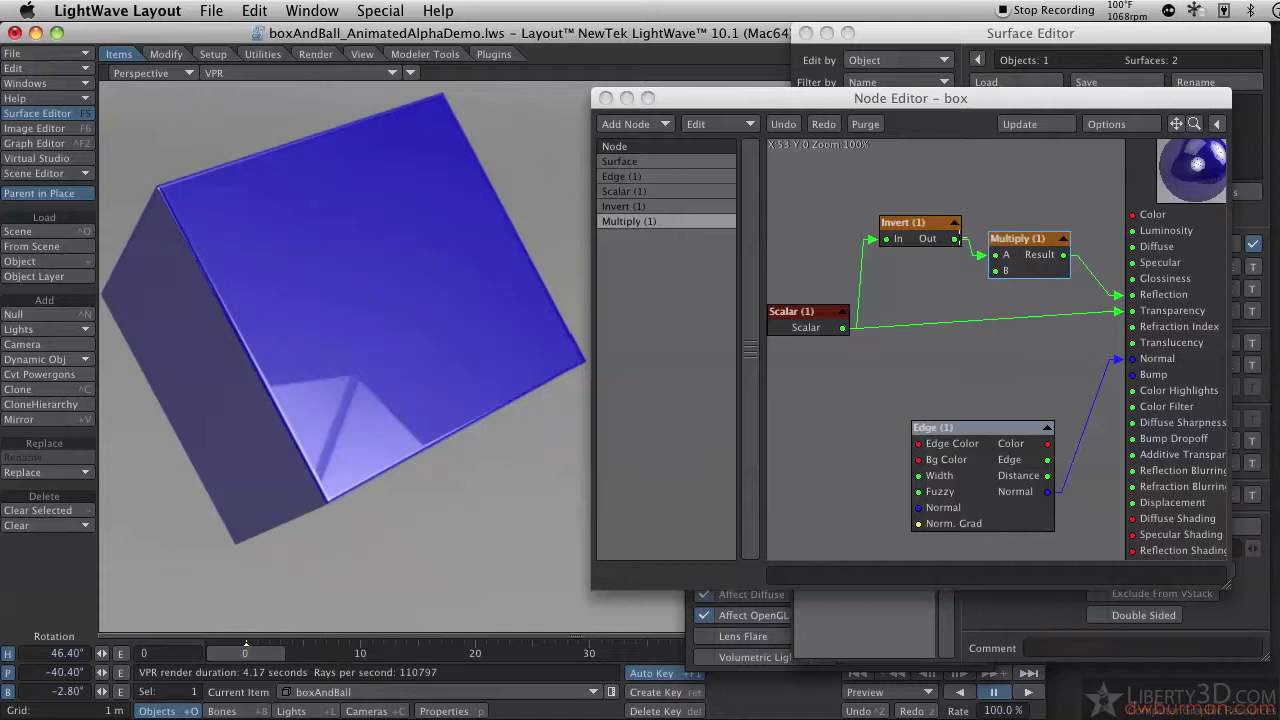
- Connect the Invert output to the surface's Specular input, and duplicate the Multiply node, placing the copy above the original
left_click_drag(1063, 254, 1150, 262)
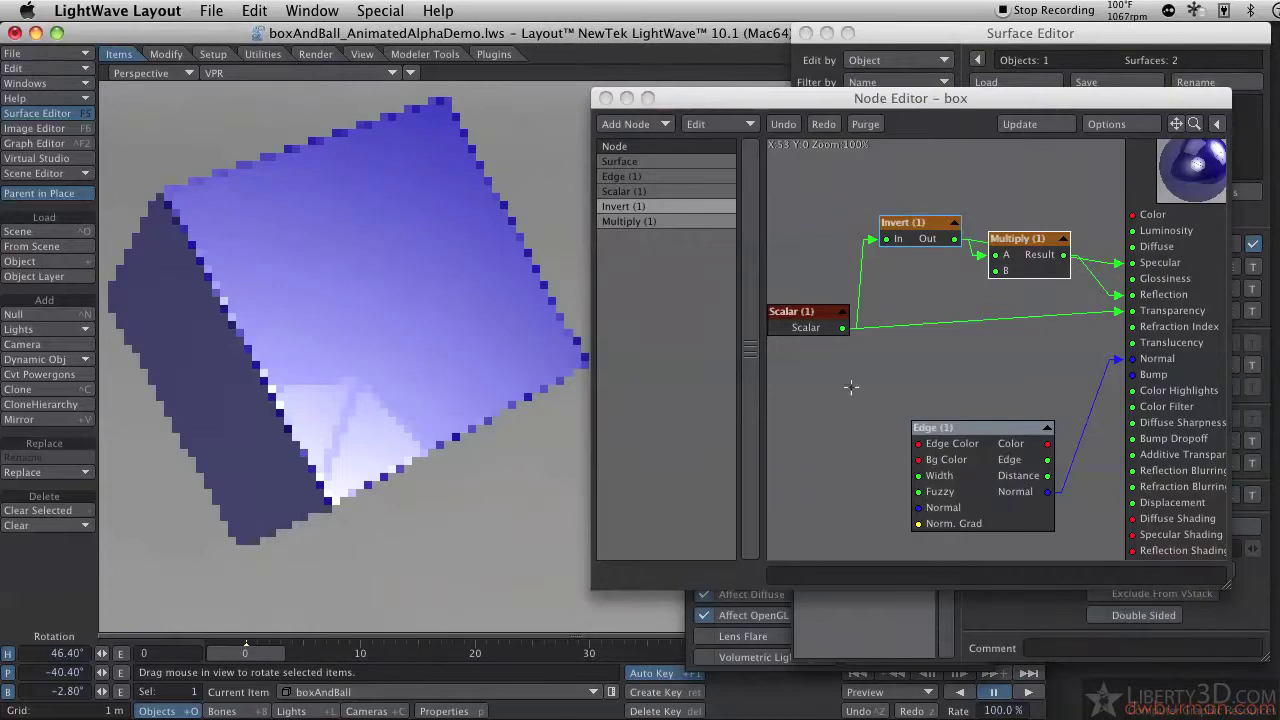
left_click_drag(1027, 240, 1027, 289)
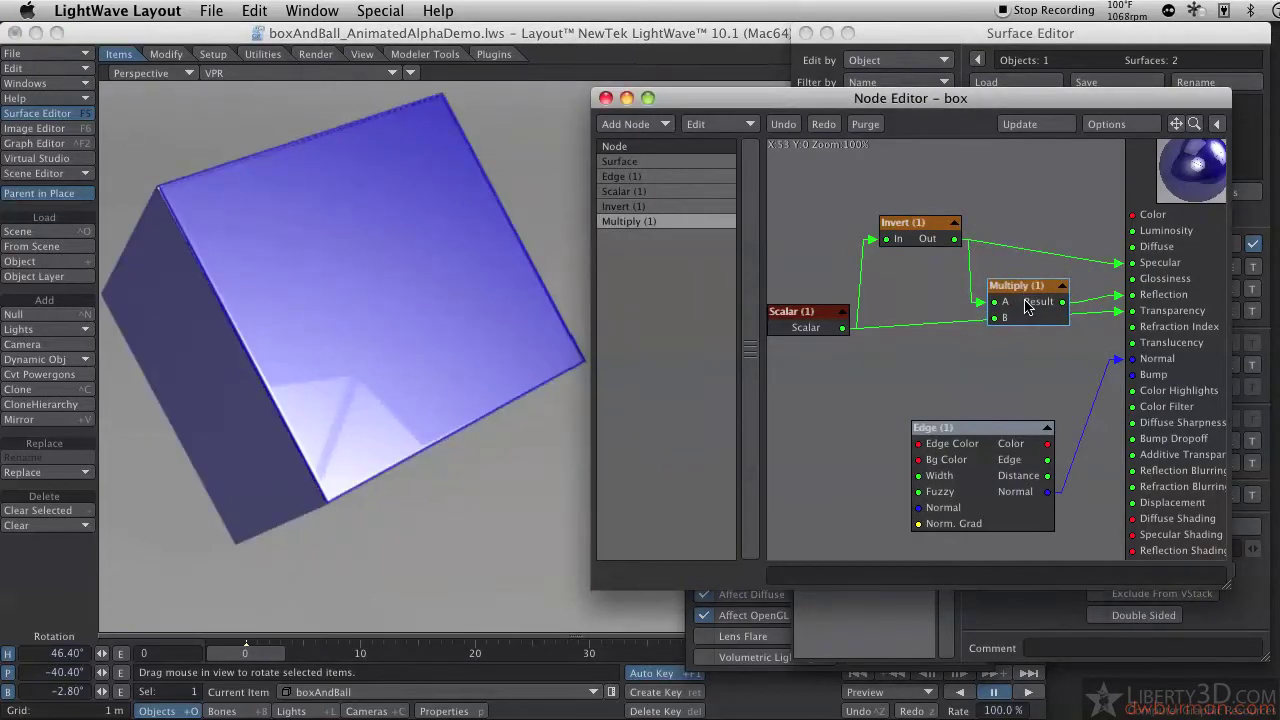
key("ctrl+c")
key("ctrl+v")
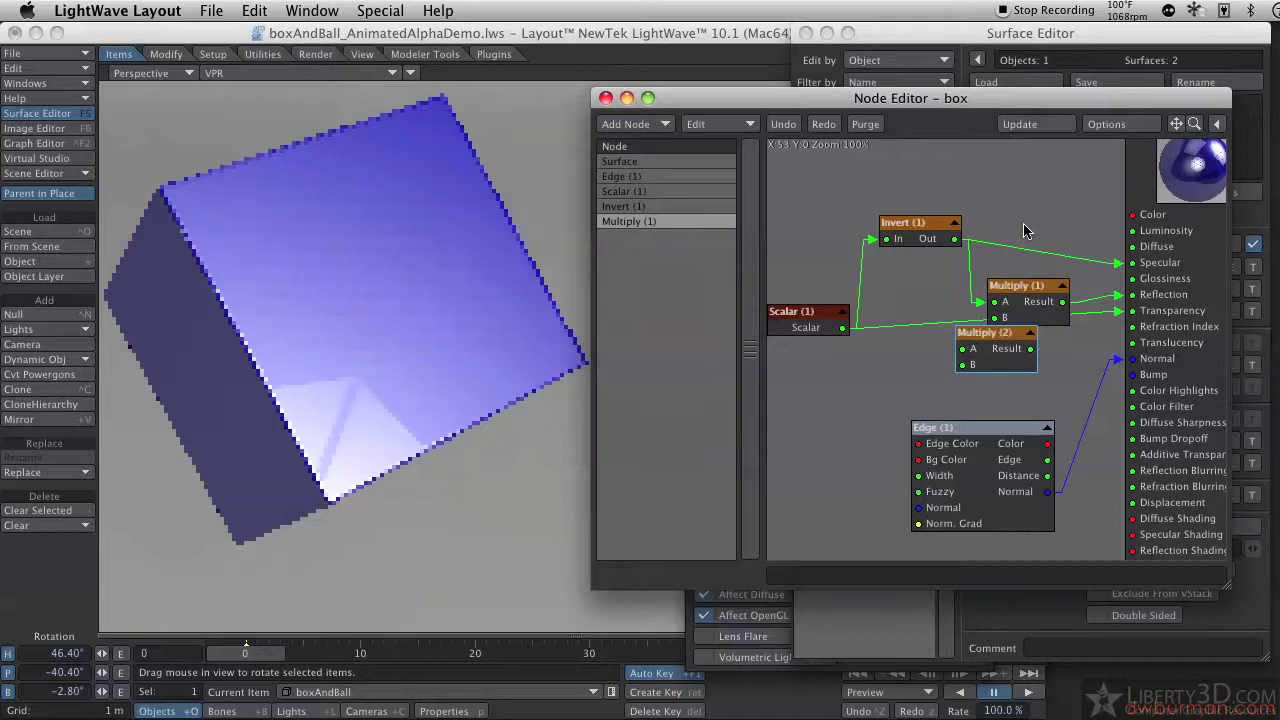
left_click_drag(1001, 341, 1037, 190)
- Route the Invert output through the second Multiply node into Specular, move the first Multiply node up, and set the second's B value to 0.2
left_click_drag(945, 237, 1120, 263)
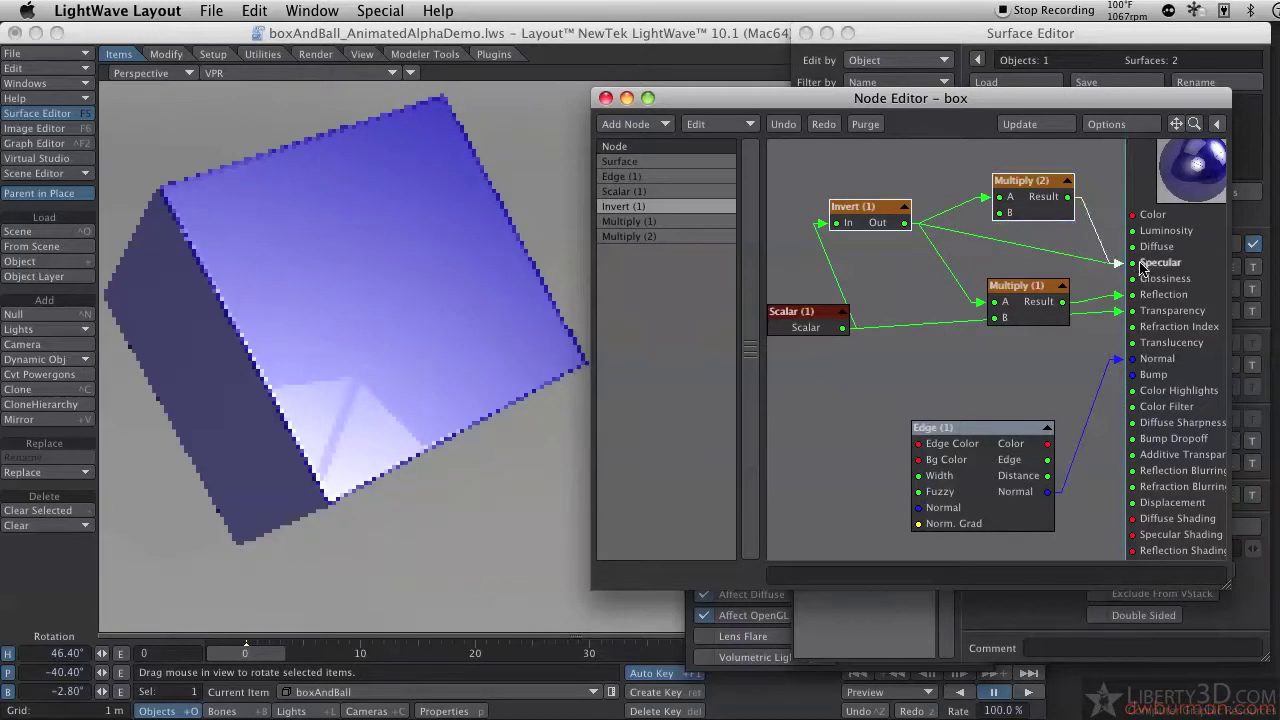
left_click_drag(1027, 302, 1027, 285)
double_click(1022, 213)
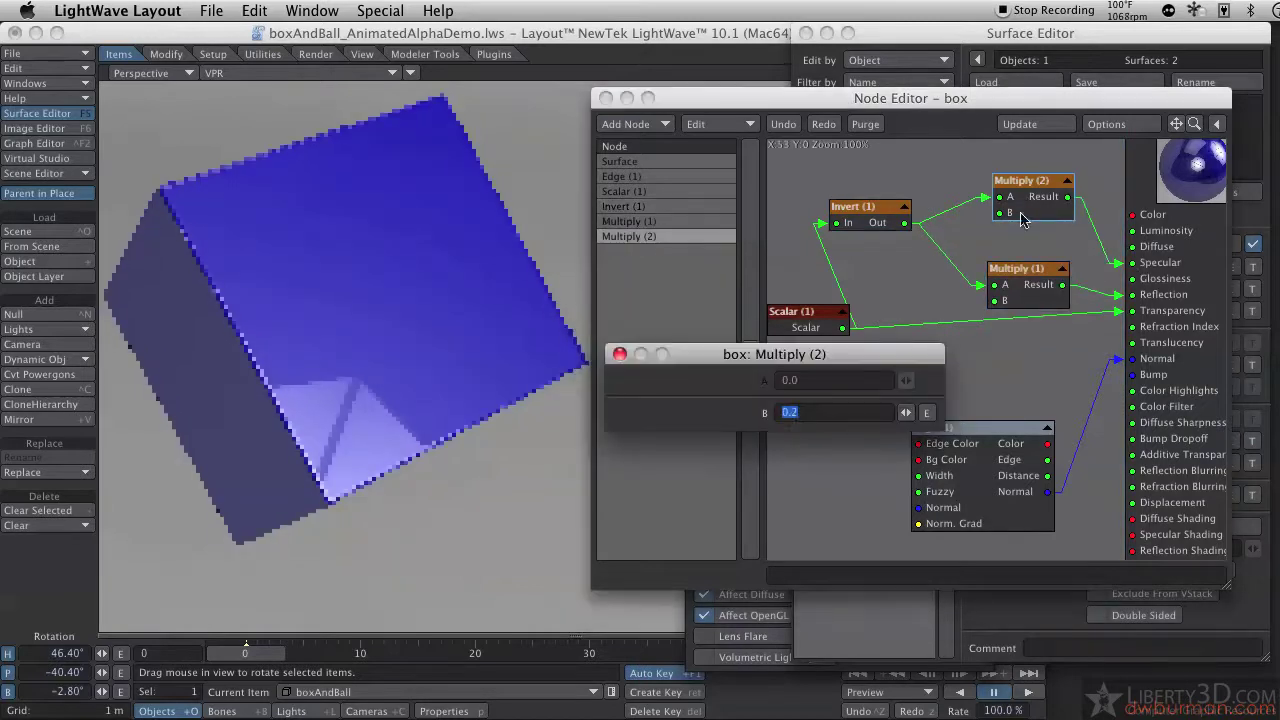
type("0.2")
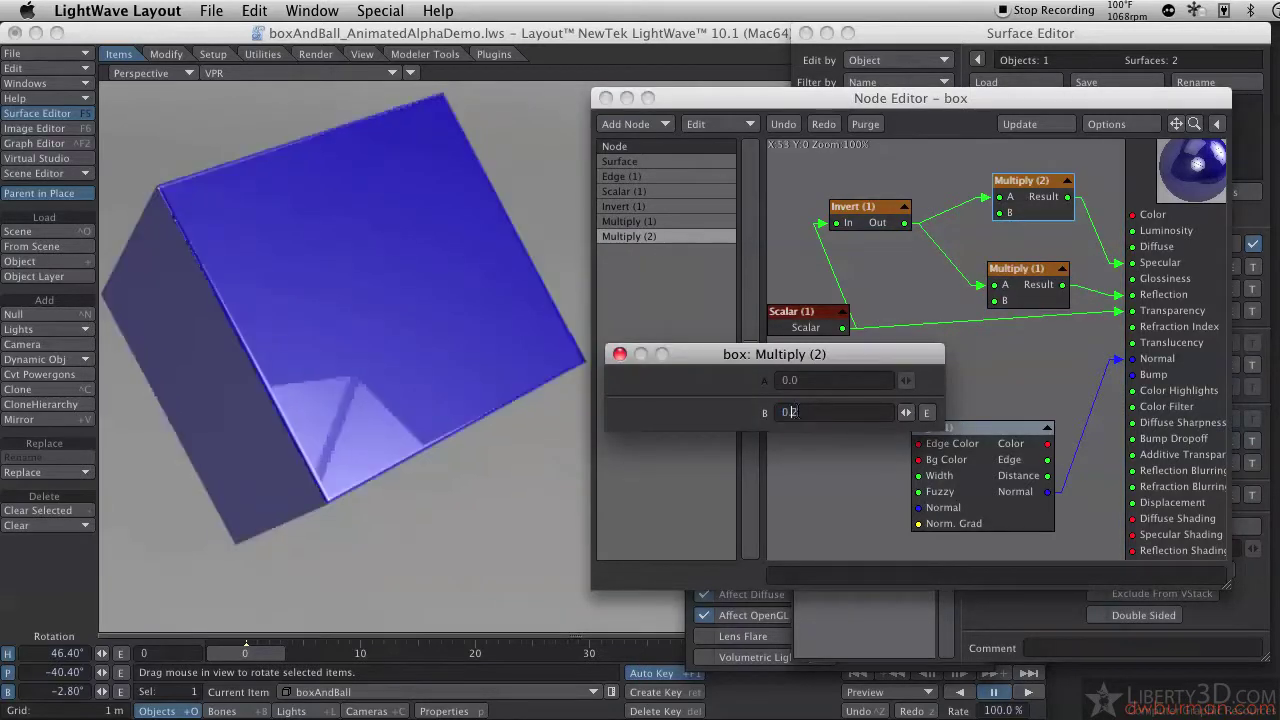
- Connect the first Multiply node's Result to Specular as well, delete the second Multiply node, and place the remaining one beside Invert
left_click_drag(1025, 104, 947, 115)
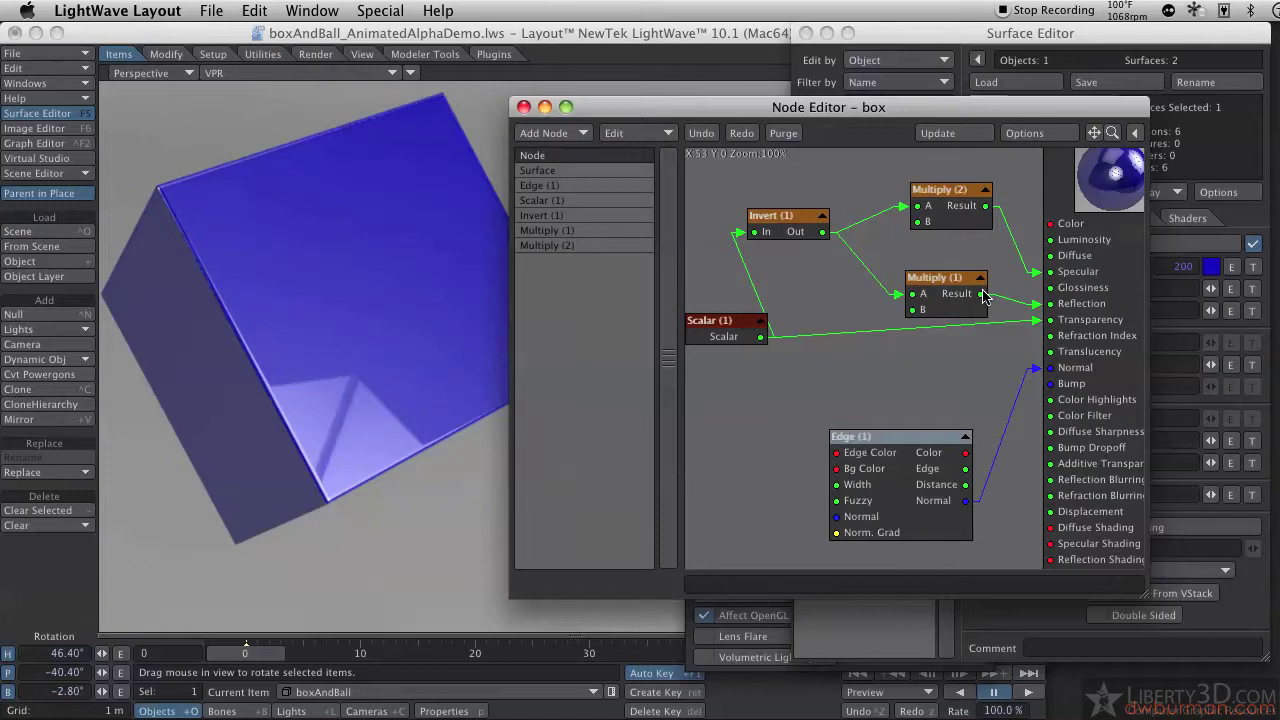
left_click_drag(780, 228, 805, 251)
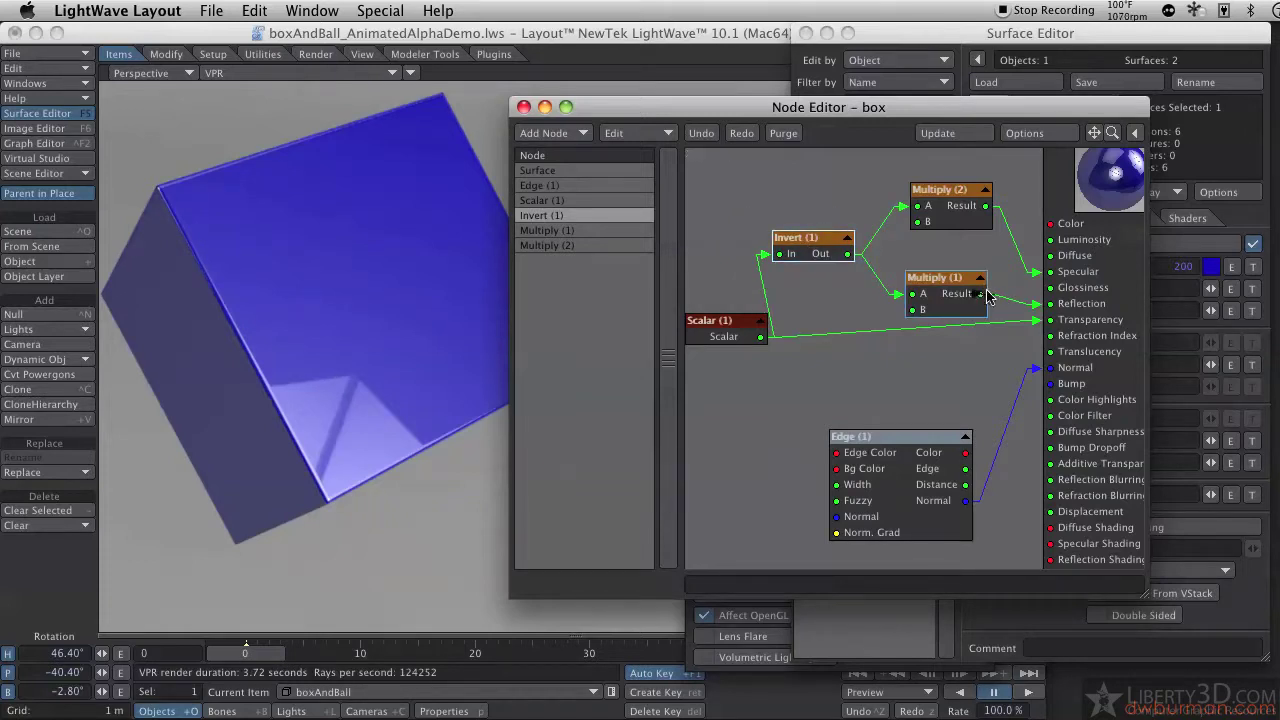
left_click_drag(985, 293, 1050, 271)
left_click(941, 192)
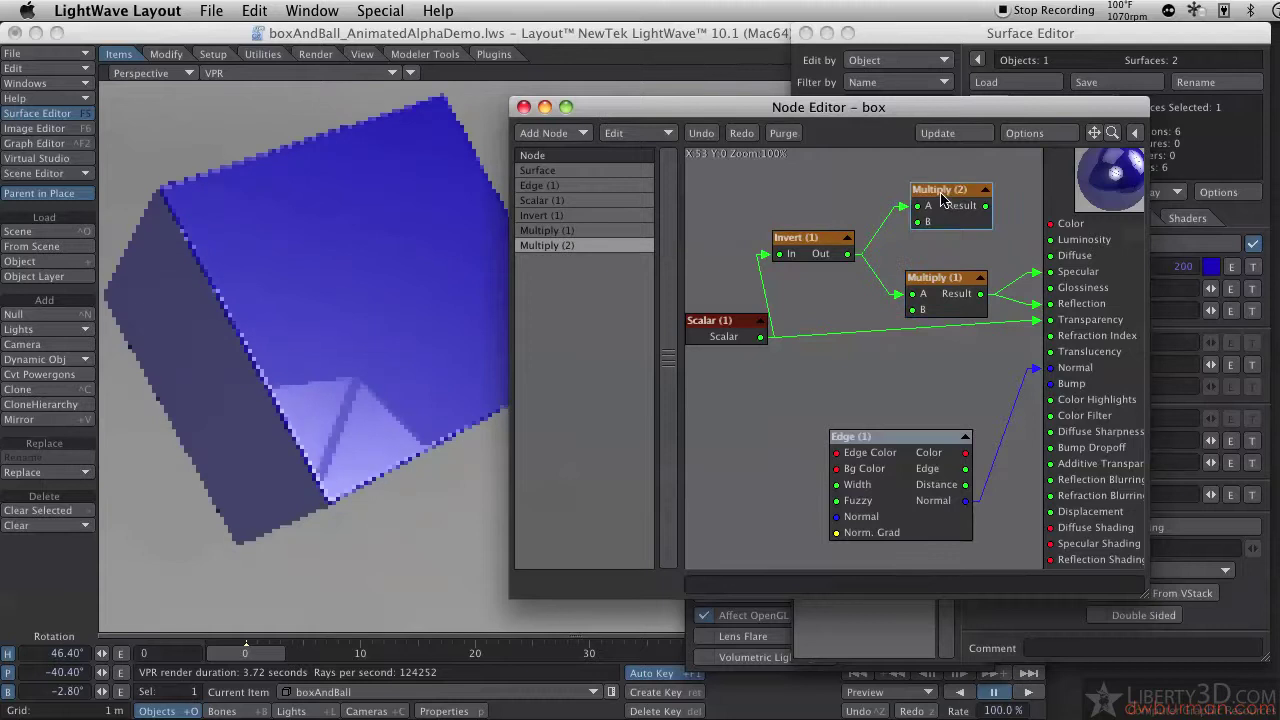
key("Delete")
left_click_drag(945, 290, 928, 244)
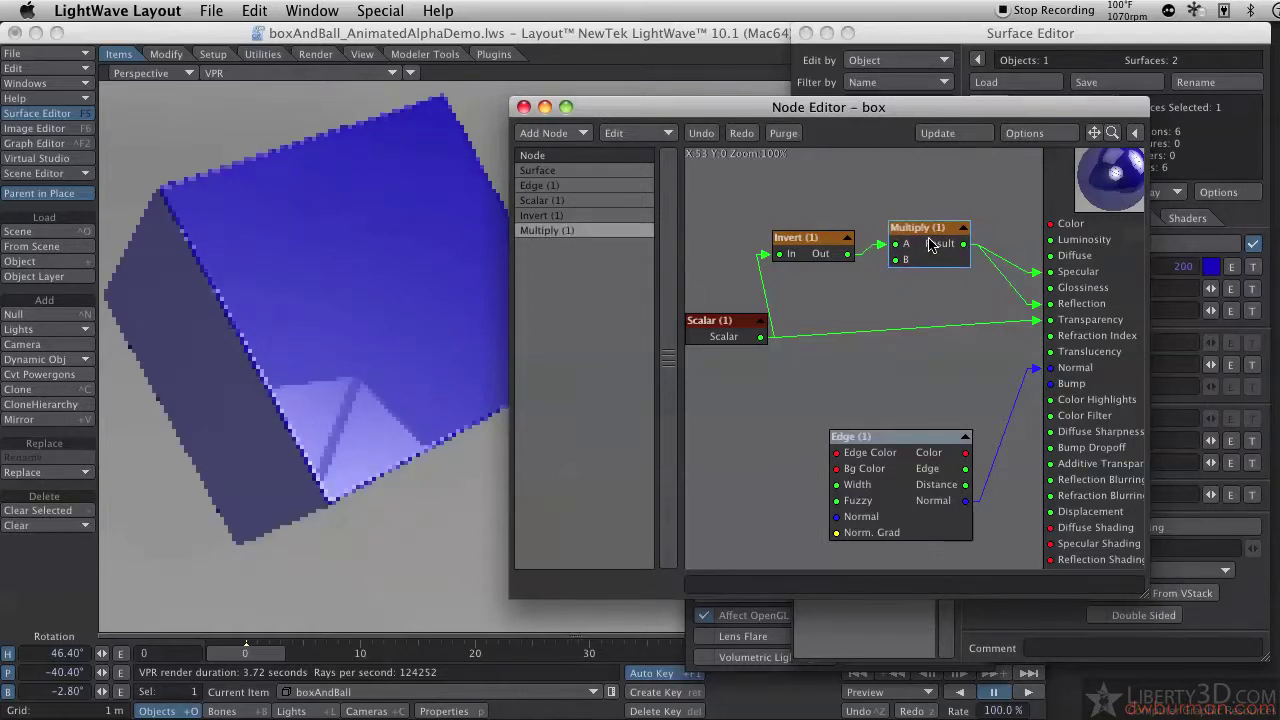
- Rename the Multiply node to "reduce reflection and spec"
right_click(938, 236)
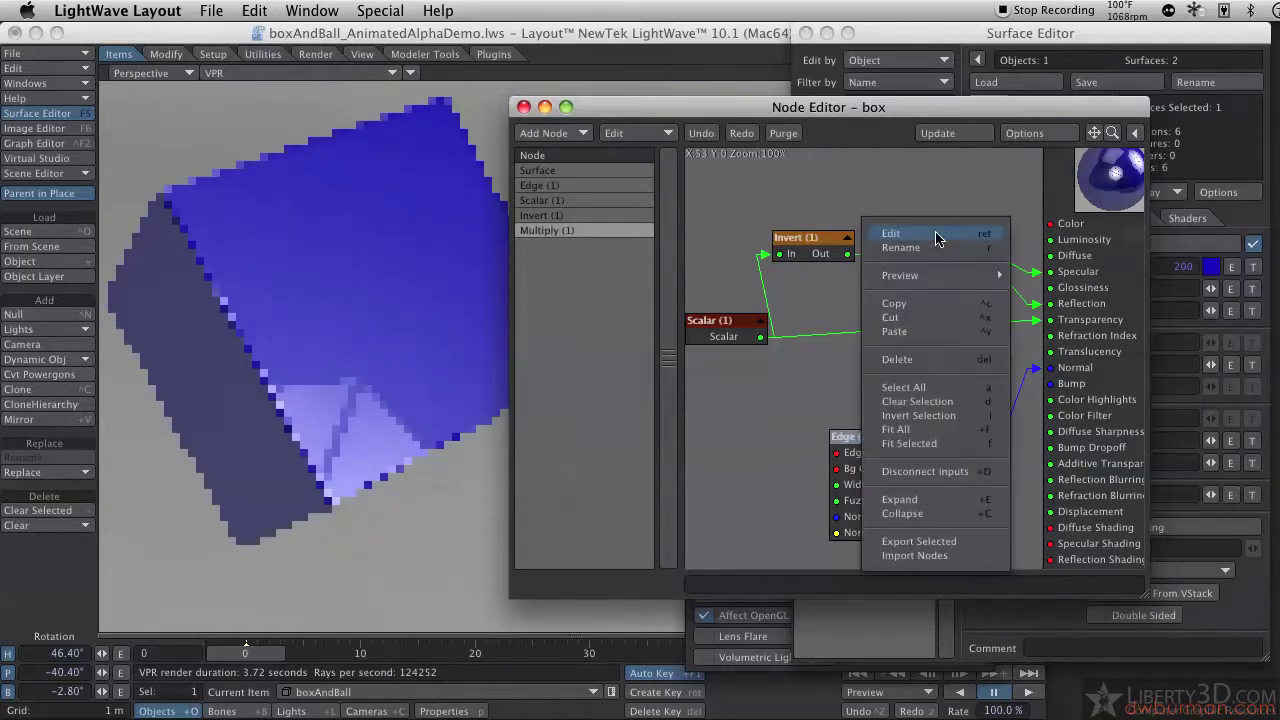
left_click(932, 248)
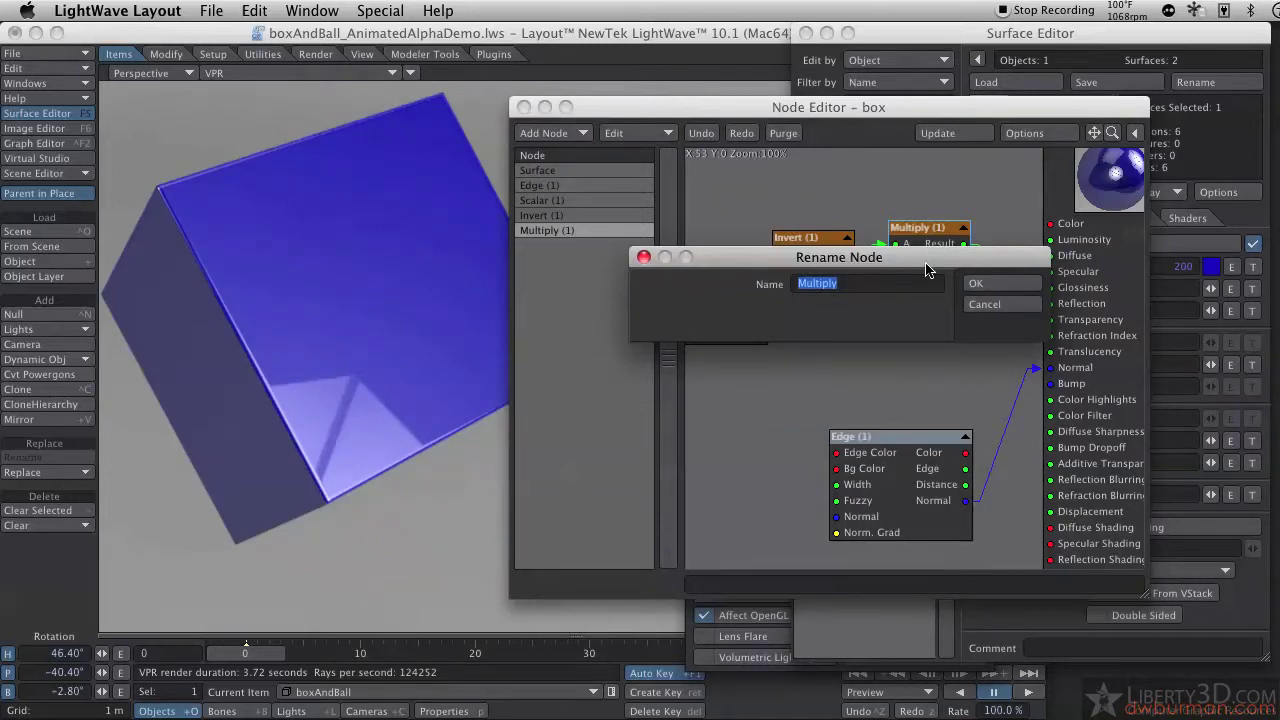
type("flection and spec")
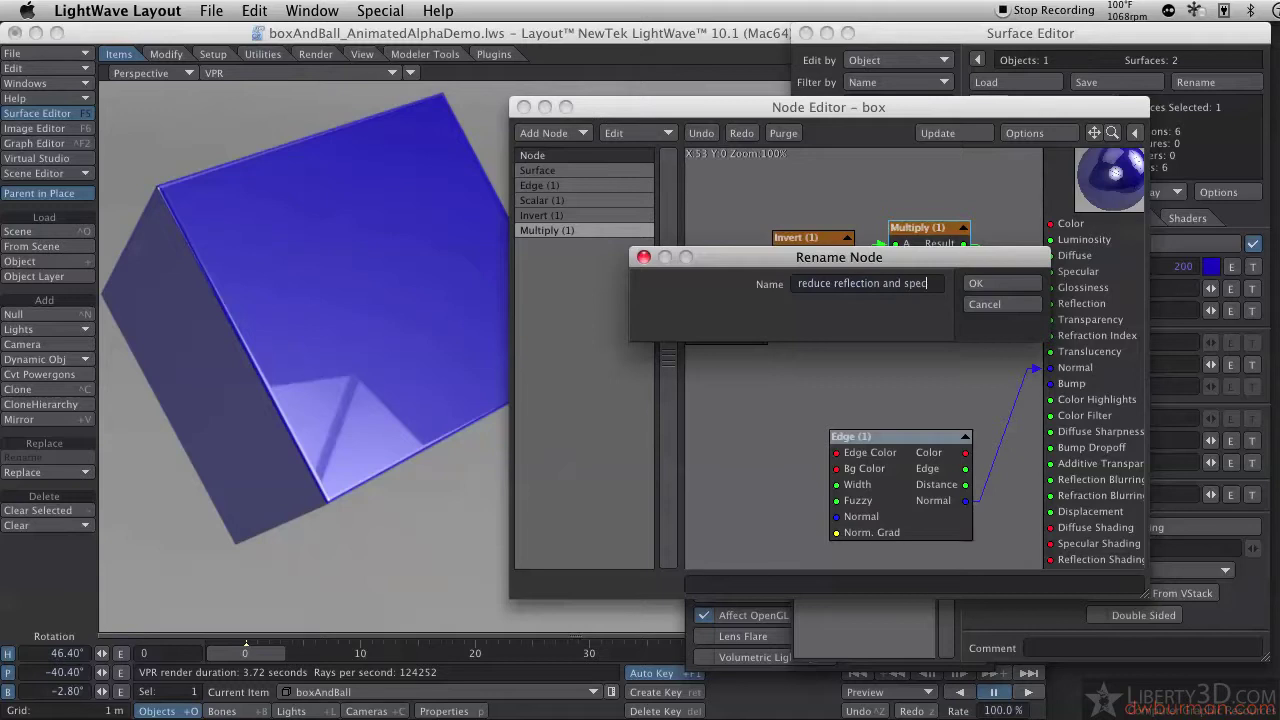
left_click(1008, 282)
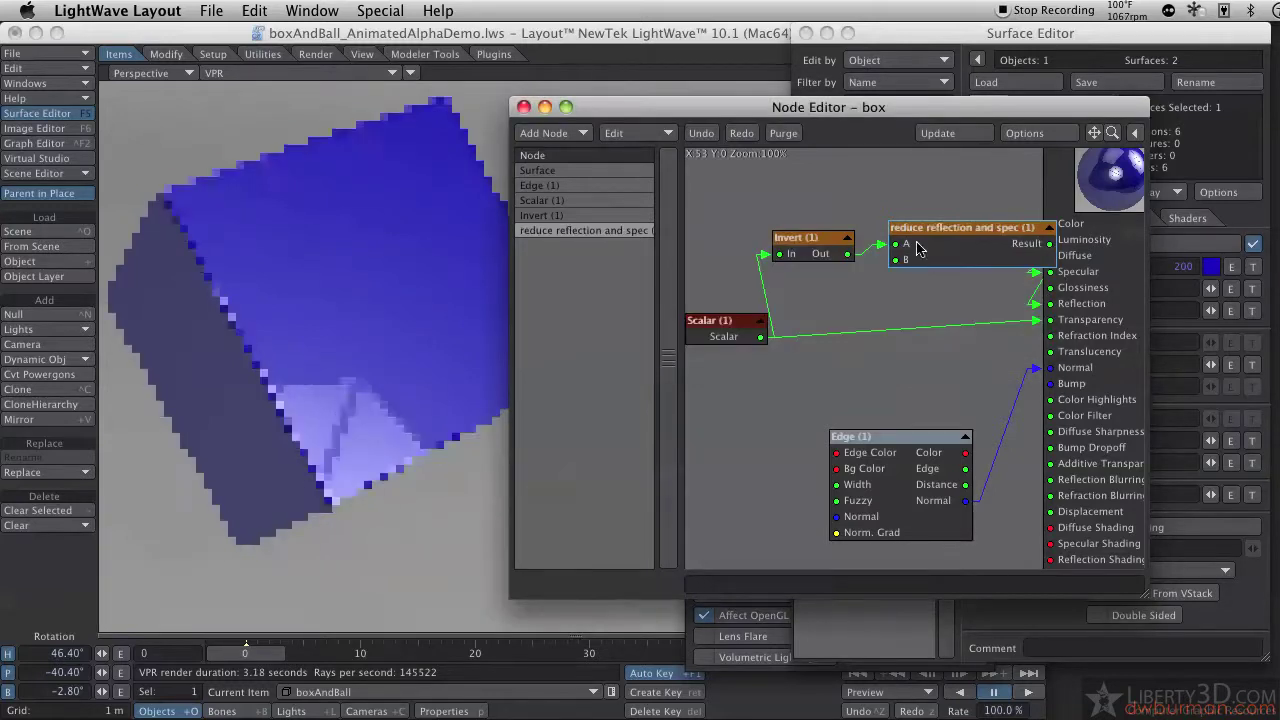
- Move the renamed Multiply node below Invert, clear of the surface inputs, and shift the Invert node slightly up and left
left_click_drag(938, 218, 913, 309)
left_click_drag(795, 244, 773, 229)
left_click_drag(887, 320, 845, 318)
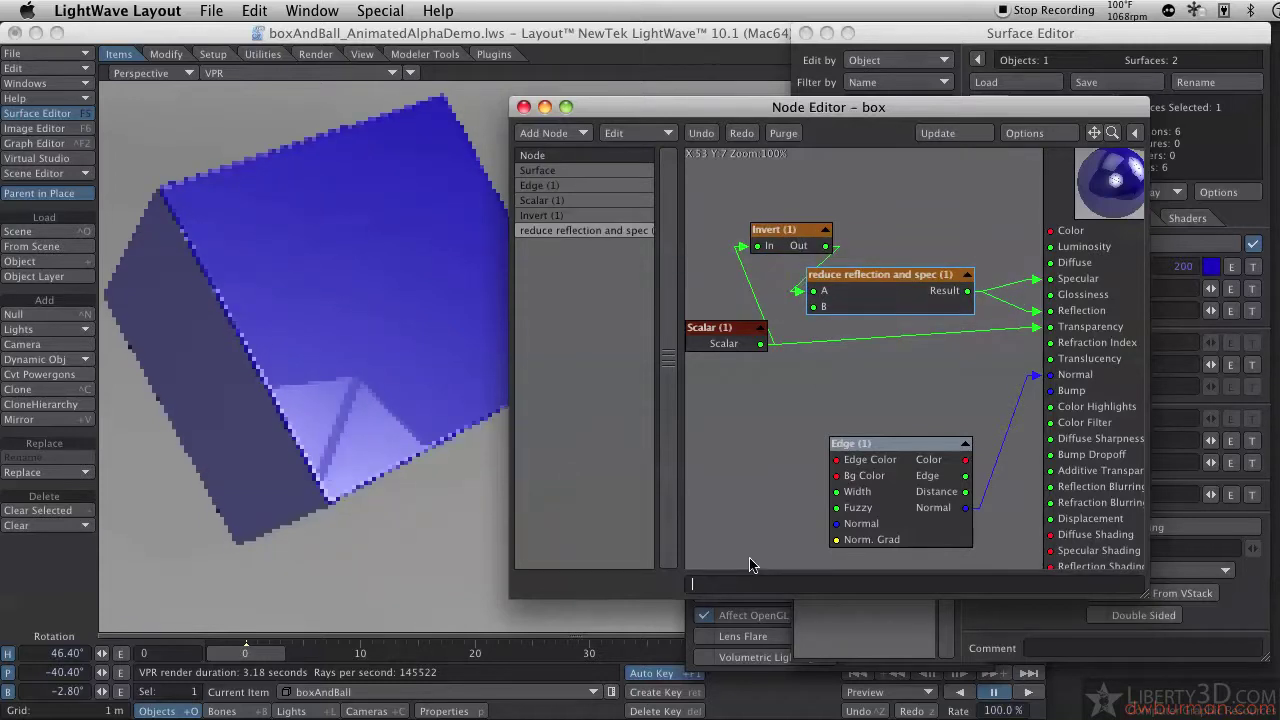
- Add the comment "hey, this is a comment" to the renamed Multiply node, and check it by selecting other nodes and returning
type("hey, this is a com")
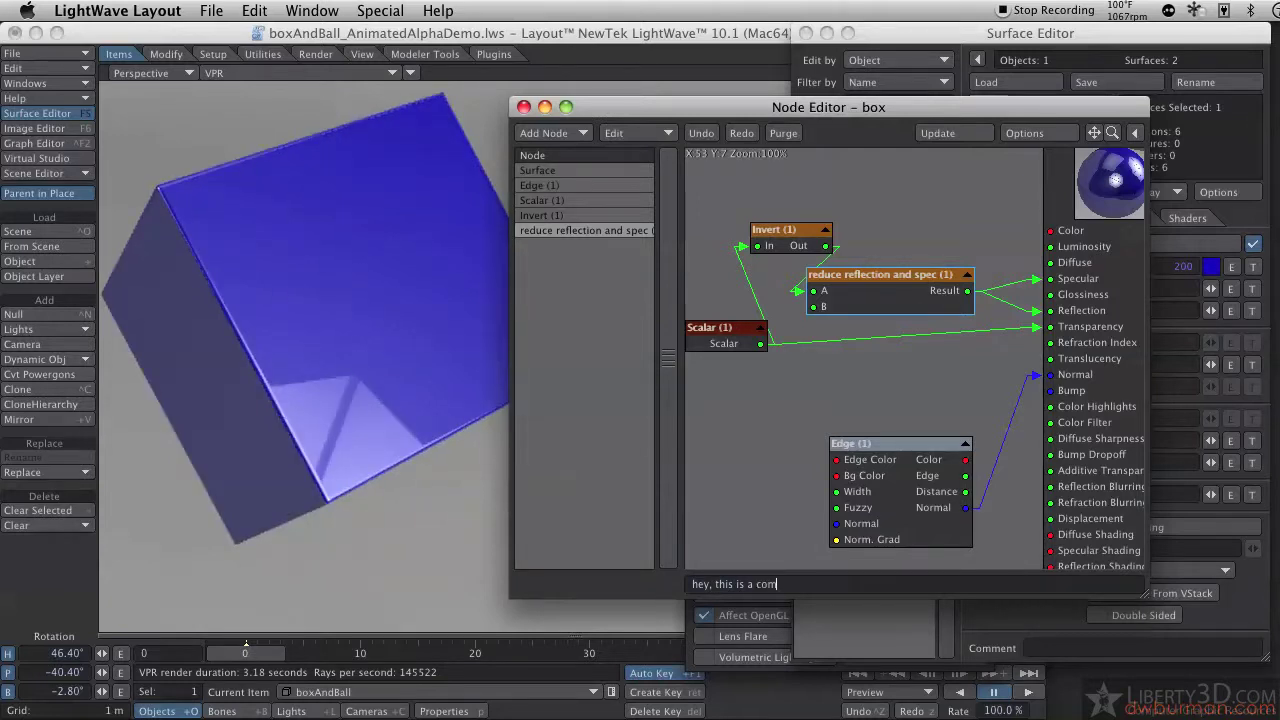
type("ment")
left_click(800, 244)
left_click(741, 327)
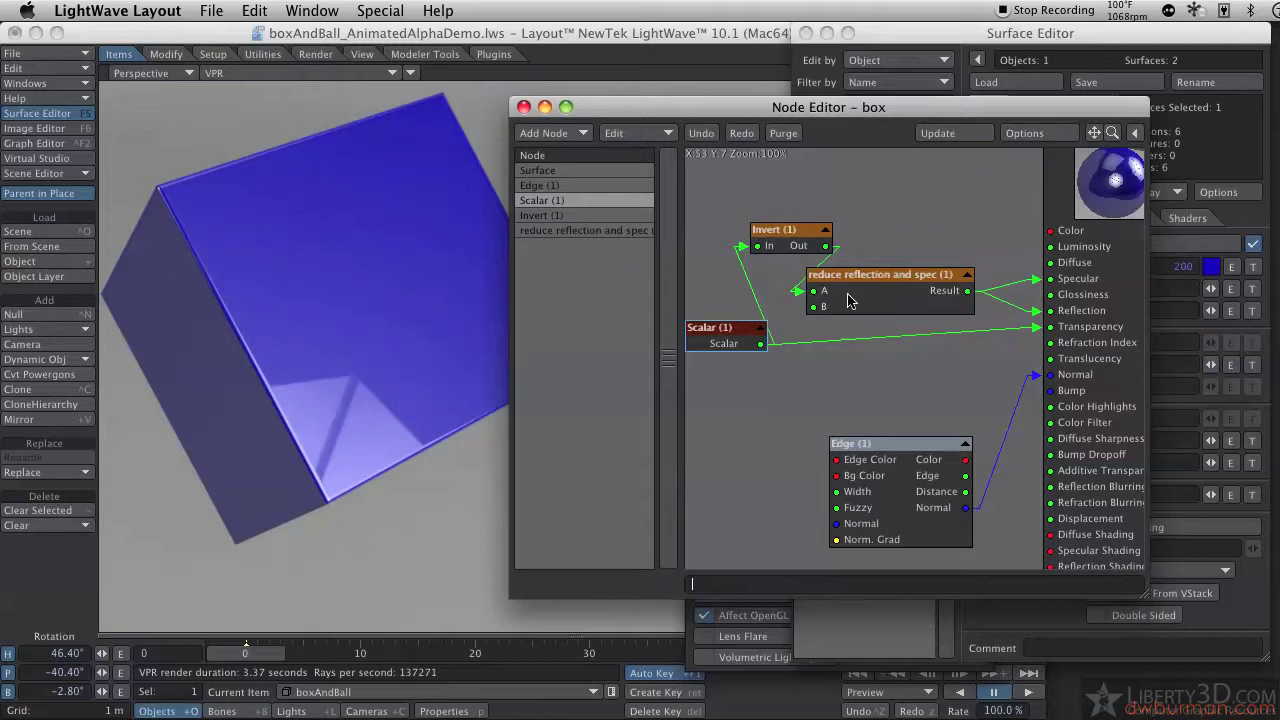
left_click(846, 294)
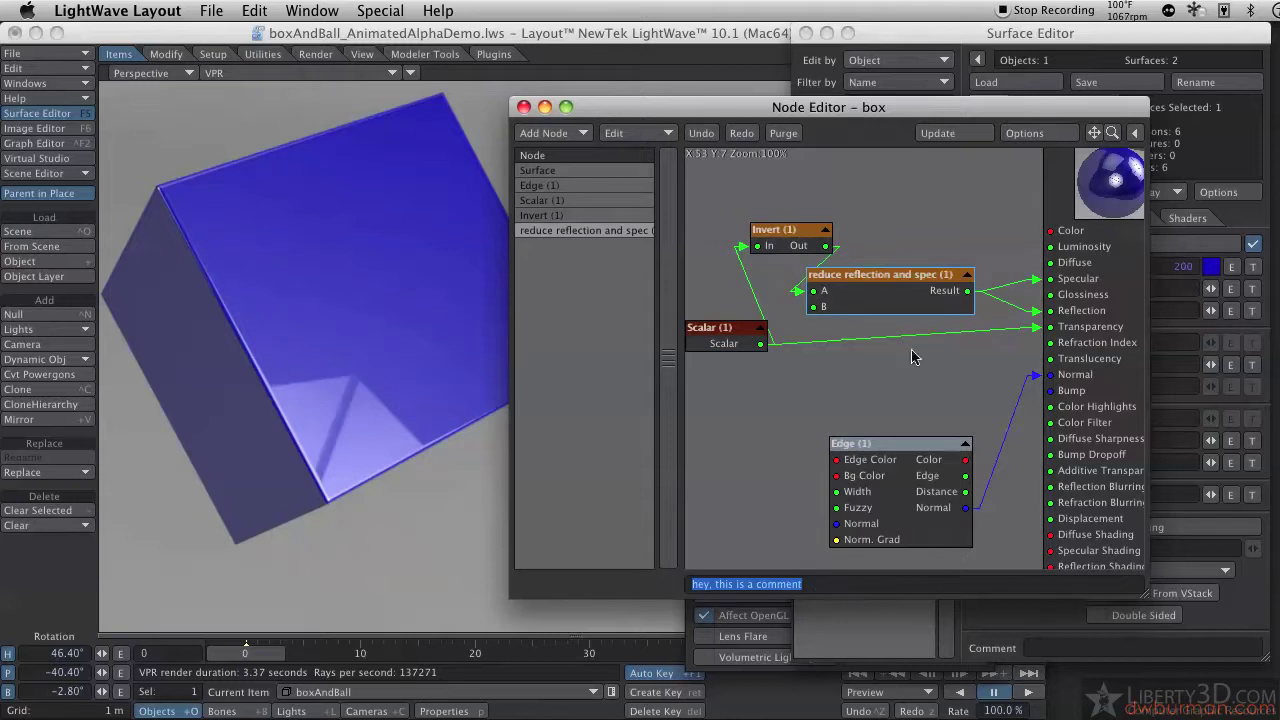
- Move the "reduce reflection and spec" node slightly right and shorten its name to "reduce ref & spec"
left_click_drag(838, 291, 880, 288)
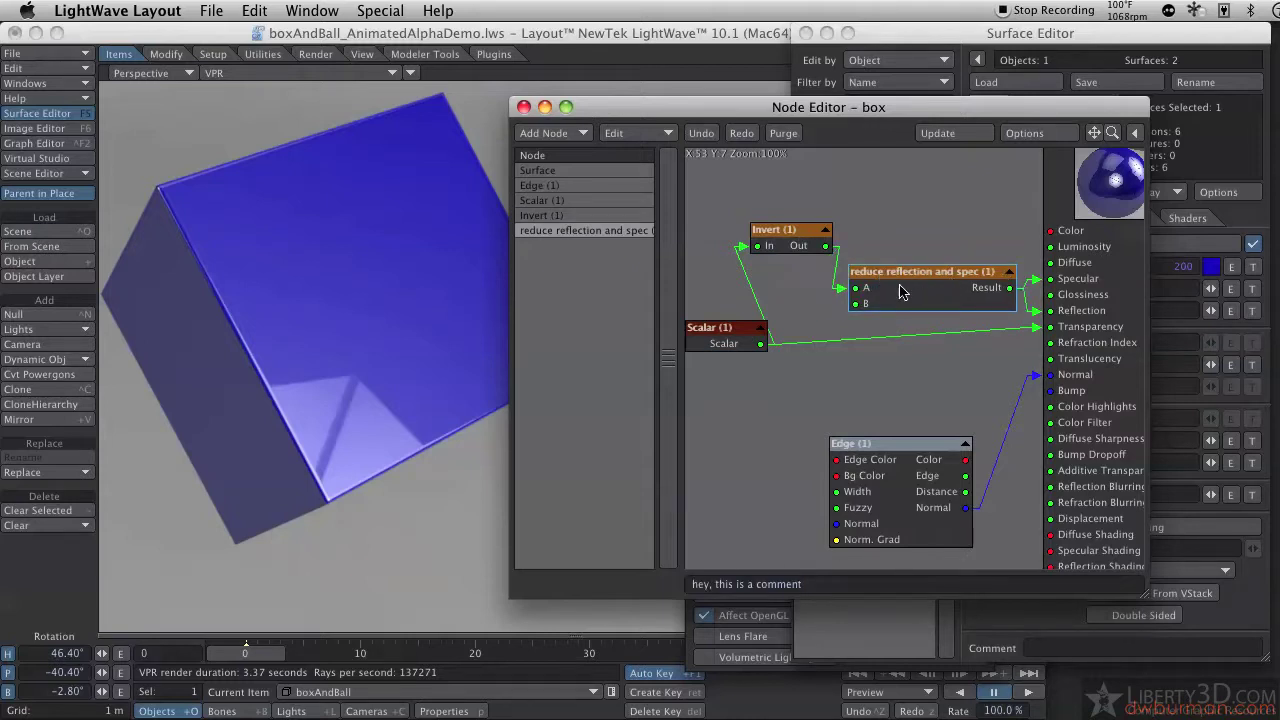
right_click(909, 287)
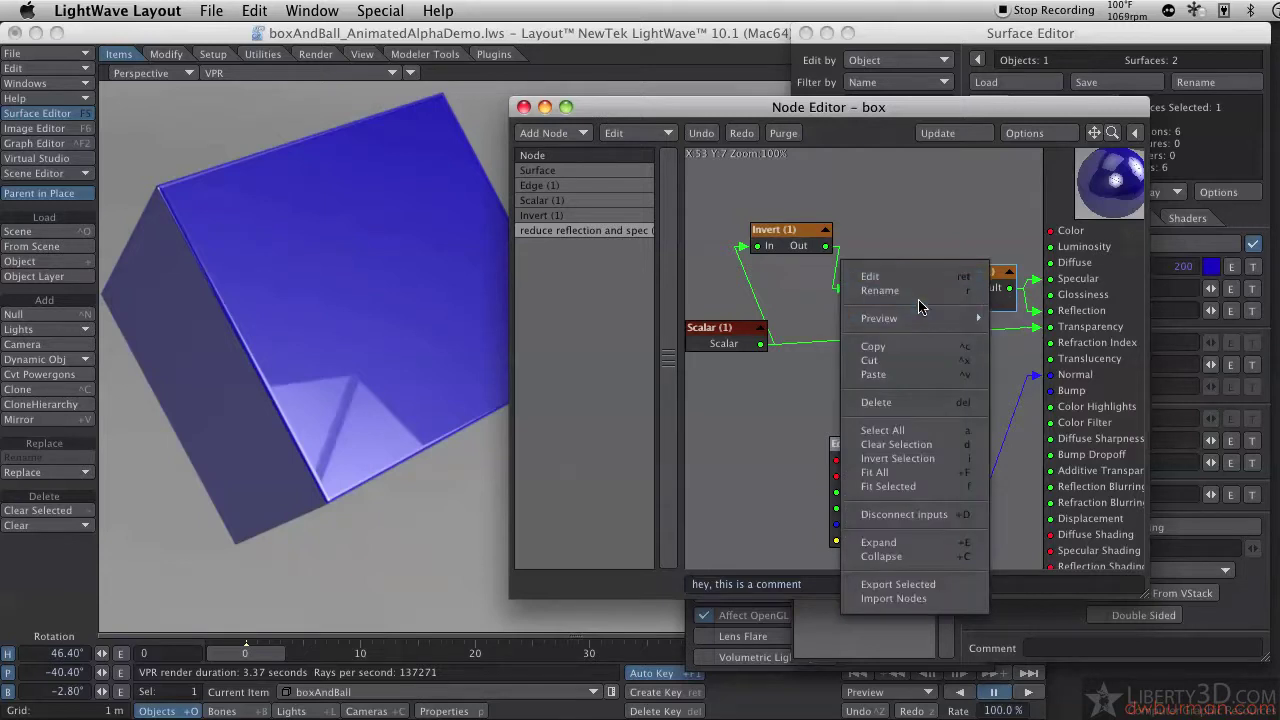
key("Escape")
left_click(835, 283)
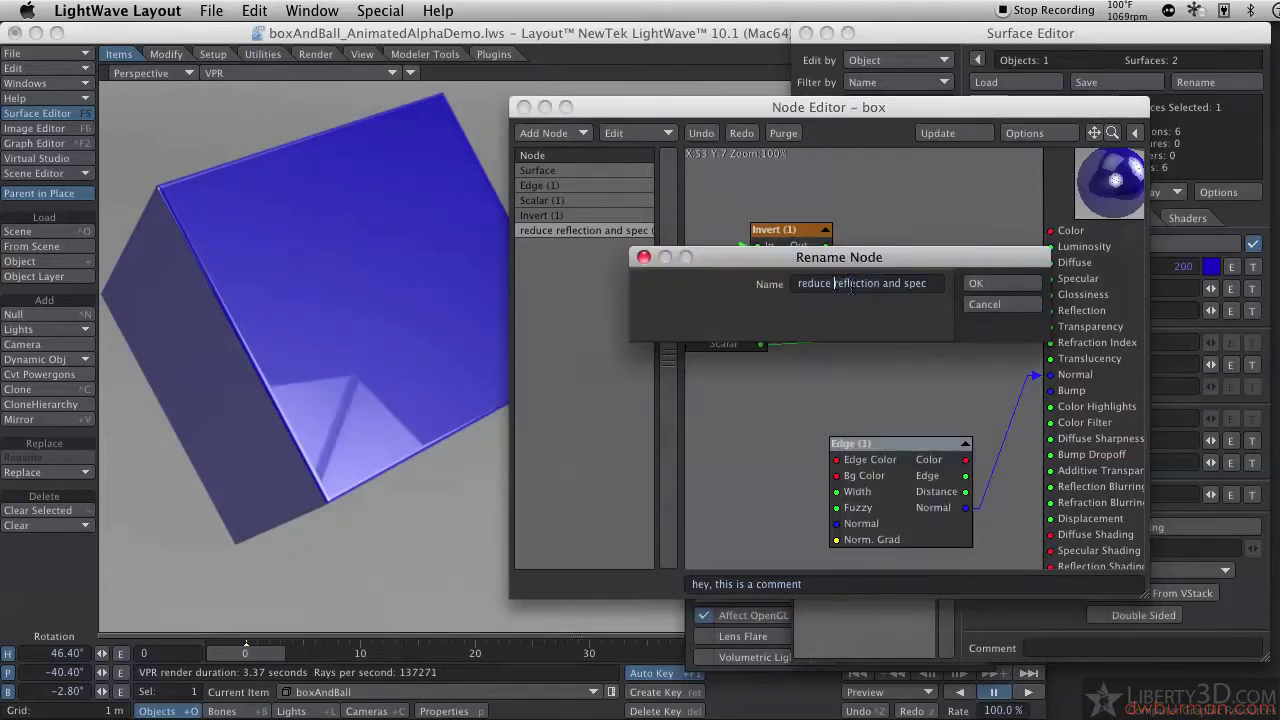
left_click_drag(849, 285, 882, 292)
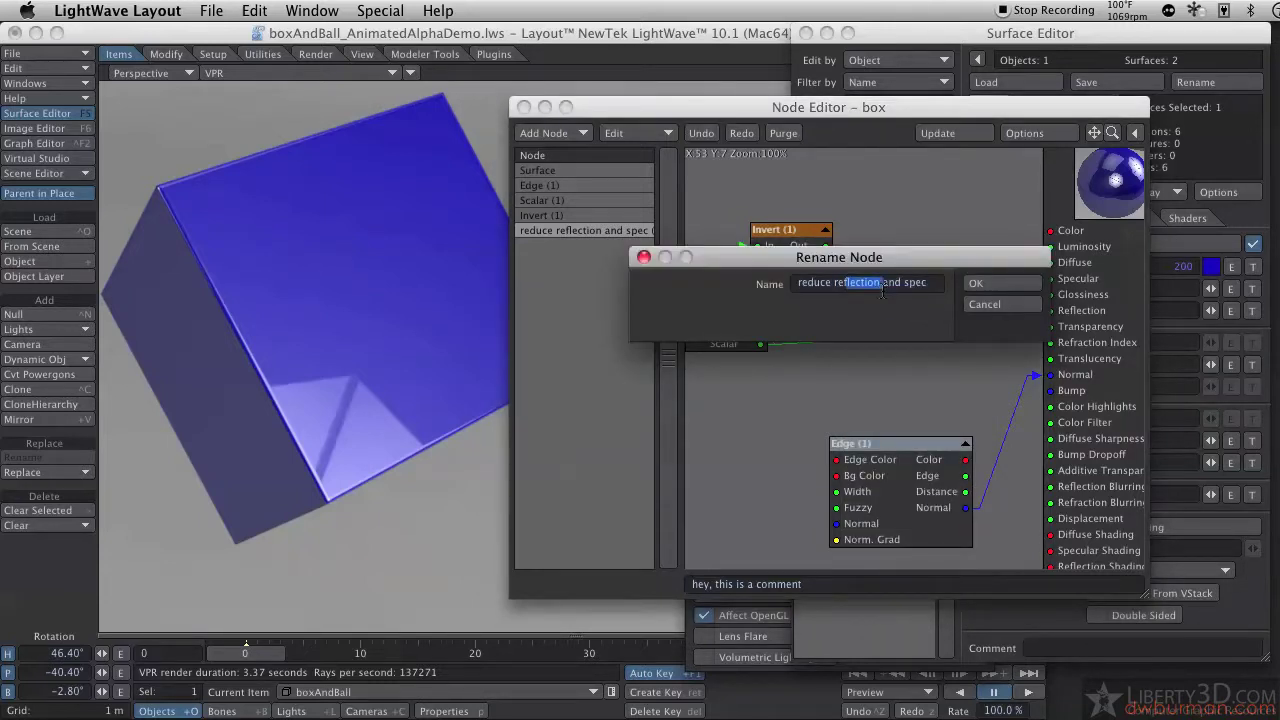
key("BackSpace")
key("BackSpace")
left_click(1020, 283)
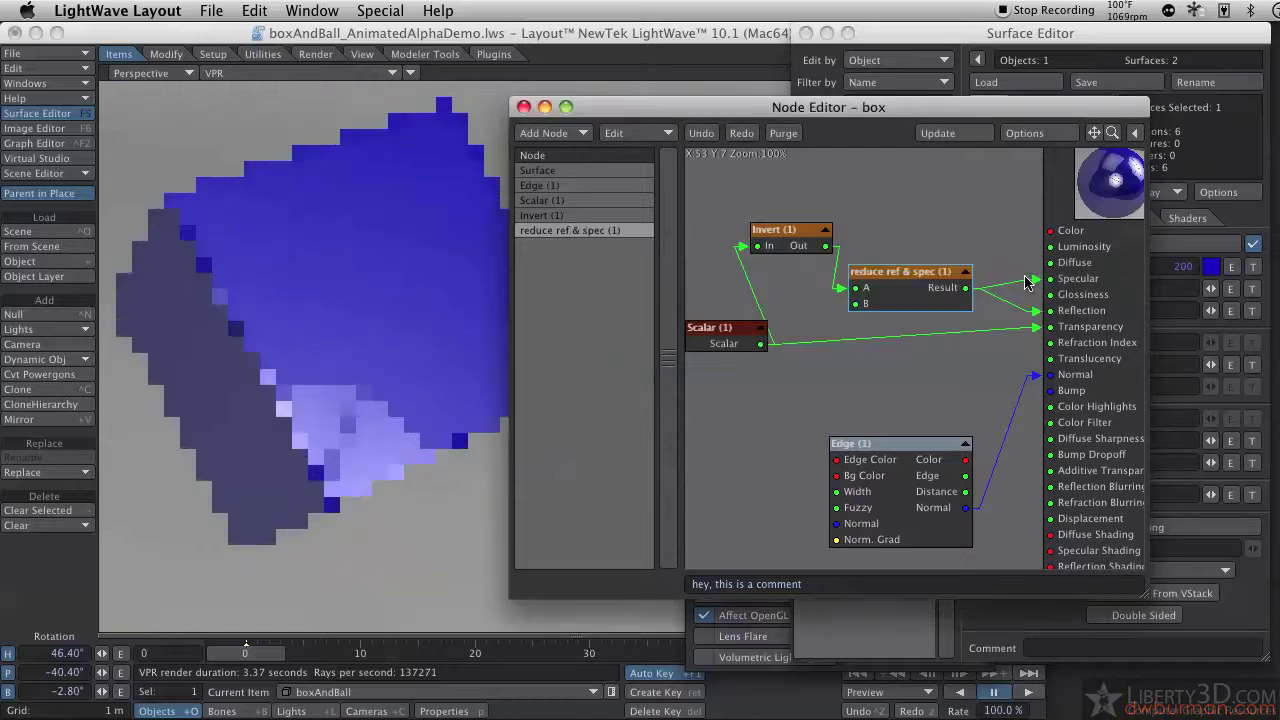
- Place the "reduce ref & spec" node above and right of Invert, and move the Scalar node right beneath Invert
left_click_drag(932, 214, 934, 211)
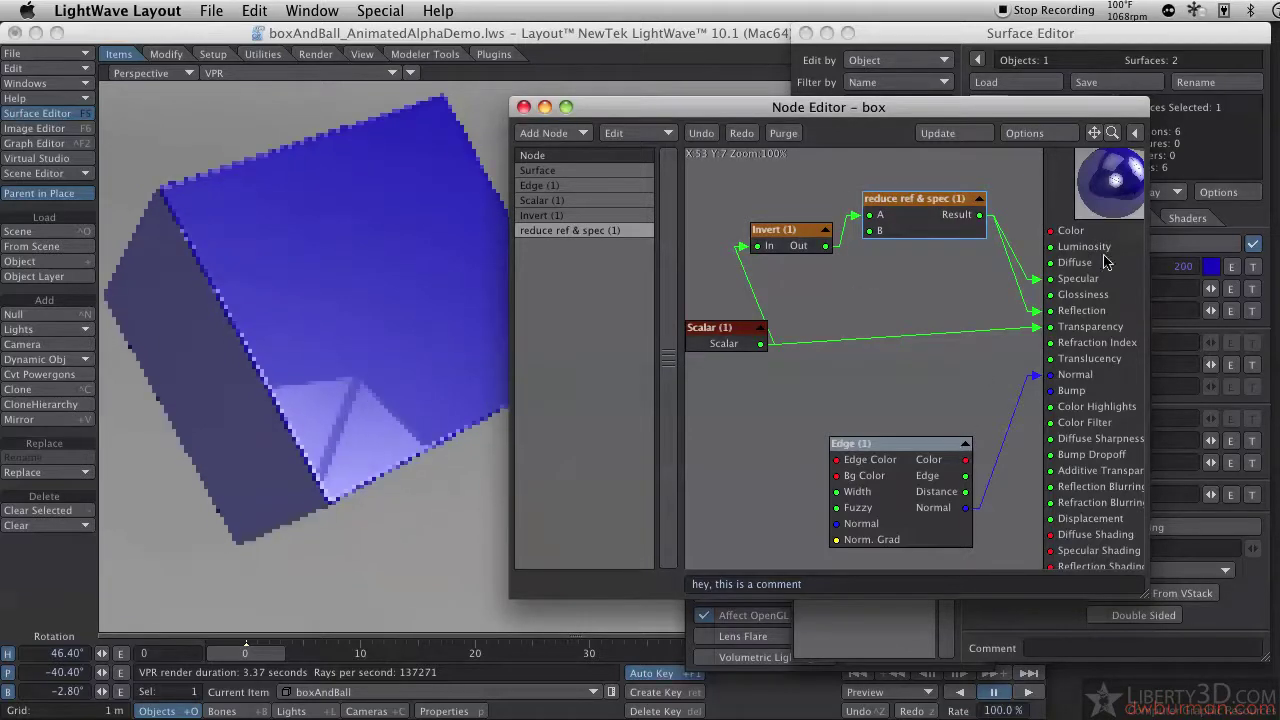
left_click_drag(740, 343, 790, 345)
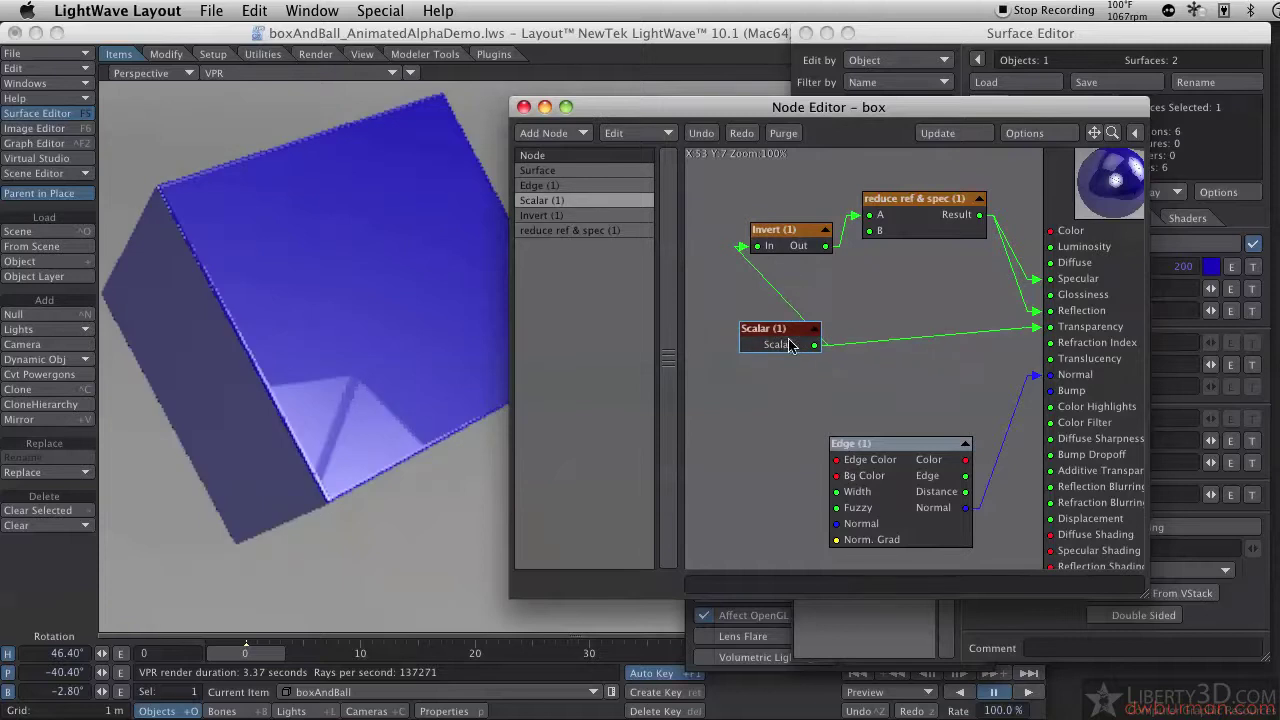